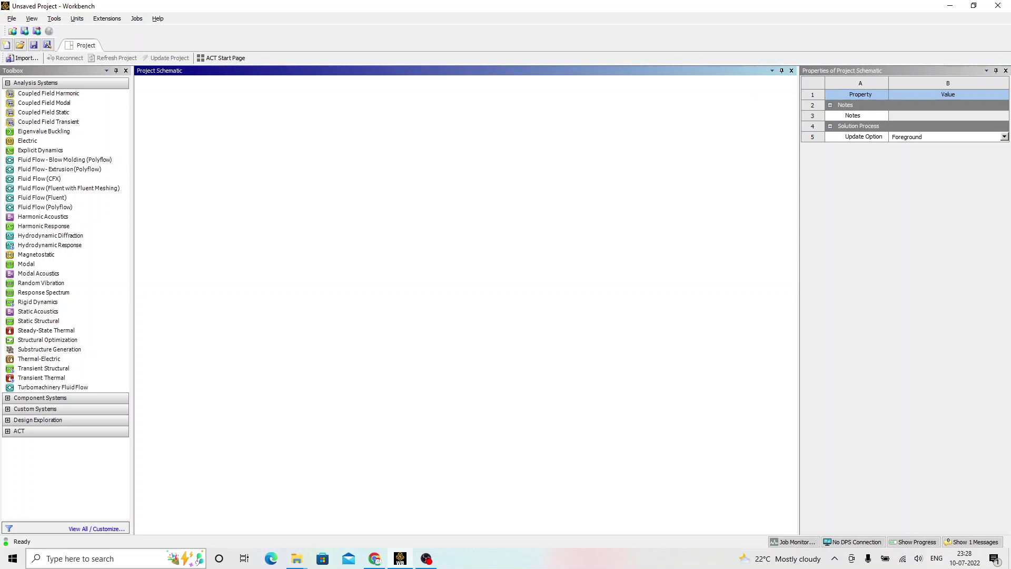
Step: Launch Workbench 2022 R2 and add a Static Structural analysis system to the project schematic
{"action": "left_click", "coordinate": [114, 558]}
{"action": "type", "text": "workbe"}
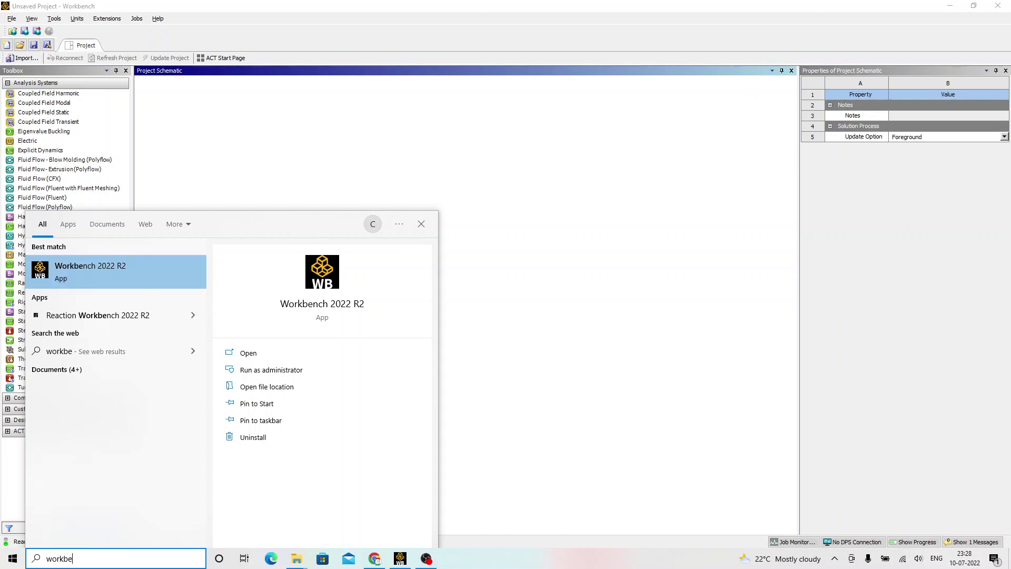
{"action": "key", "text": "Return"}
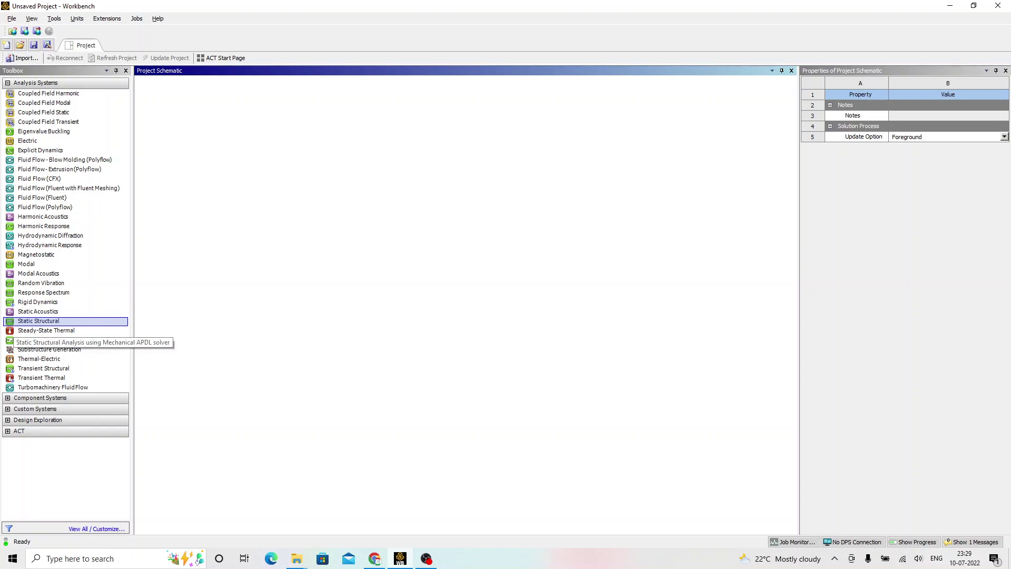
{"action": "left_click_drag", "start_coordinate": [15, 322], "coordinate": [48, 306]}
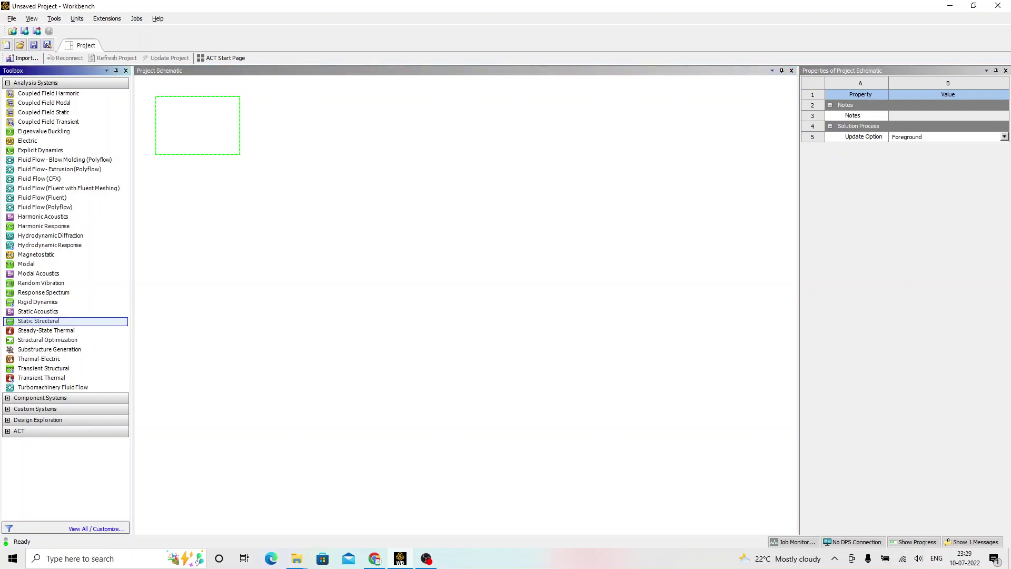
{"action": "left_click_drag", "start_coordinate": [198, 158], "coordinate": [198, 126]}
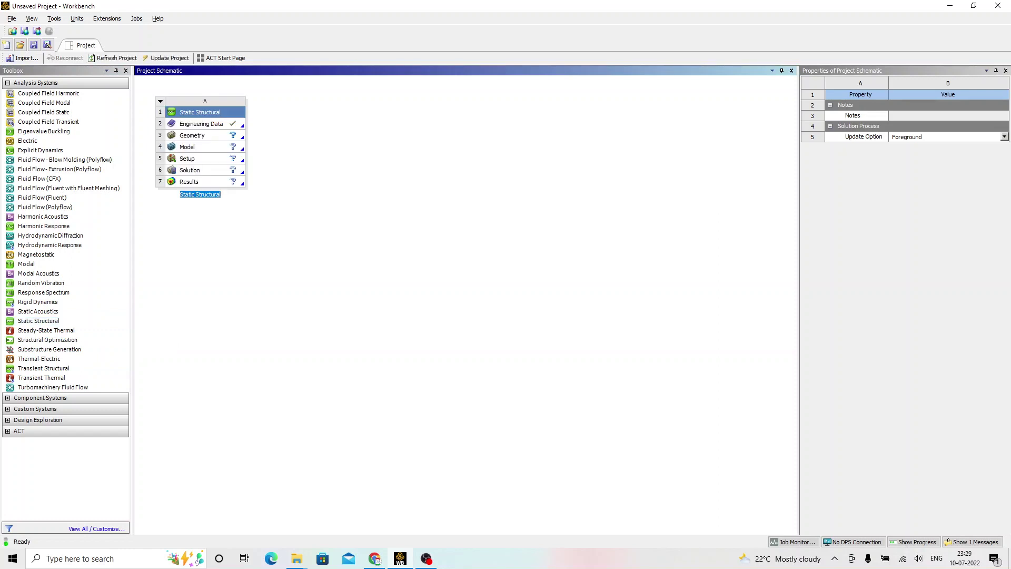
Step: Review the Structural Steel properties in the Static Structural system's Engineering Data and close it
{"action": "left_click", "coordinate": [201, 123]}
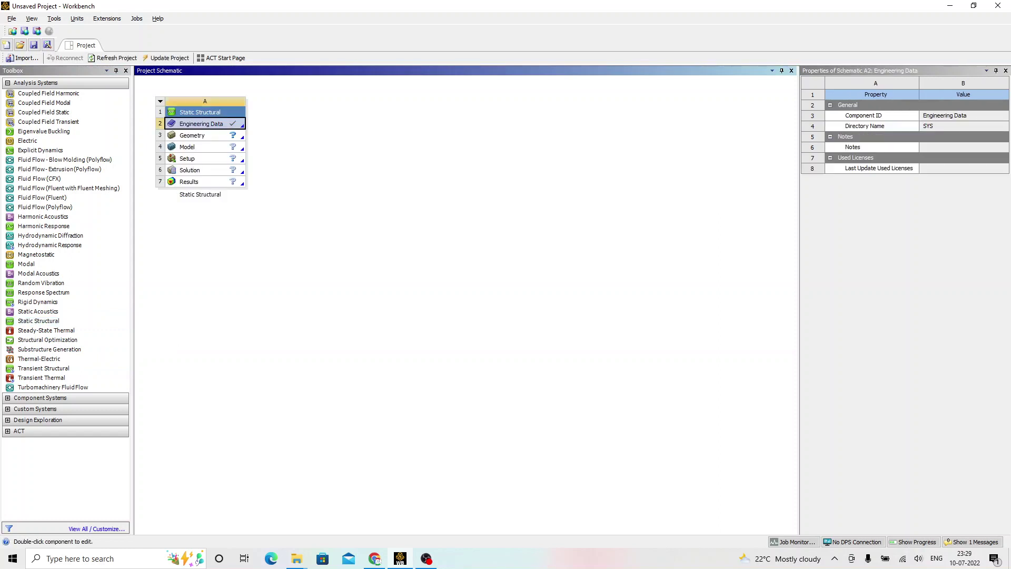
{"action": "double_click", "coordinate": [201, 124]}
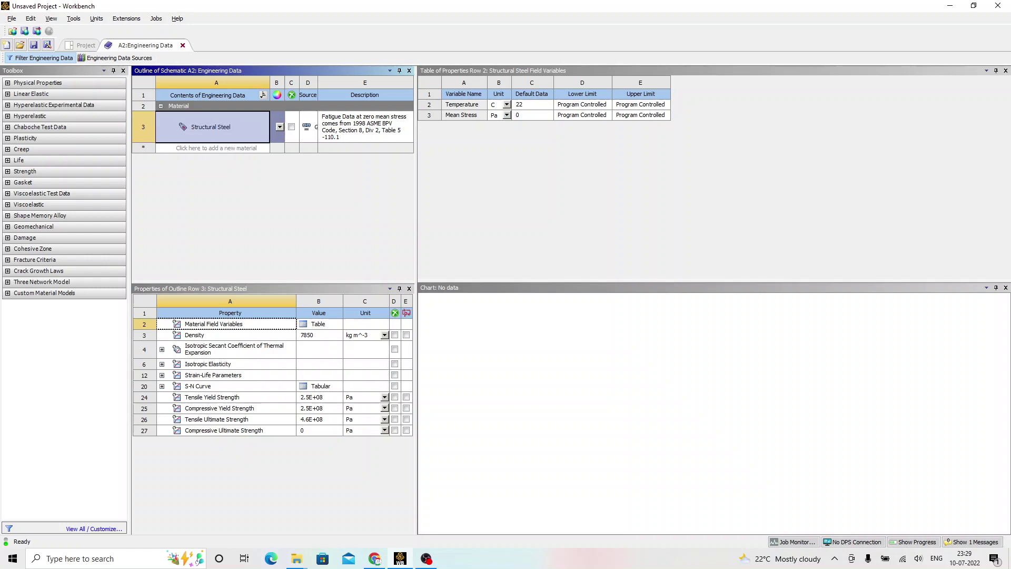
{"action": "left_click", "coordinate": [183, 46]}
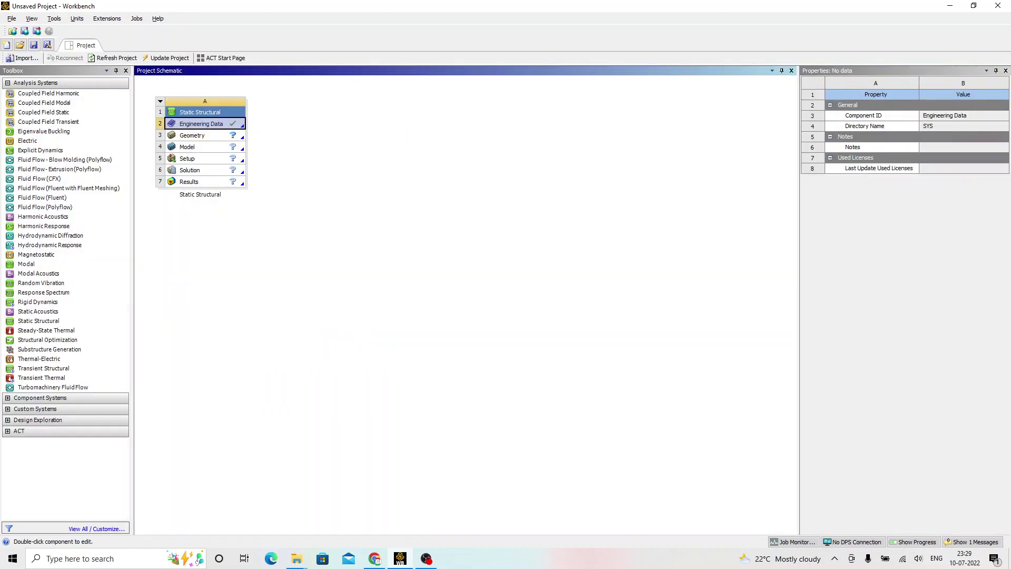
Step: Import the Crank geometry file into the Geometry cell of the Static Structural system
{"action": "left_click", "coordinate": [213, 135]}
{"action": "right_click", "coordinate": [213, 135]}
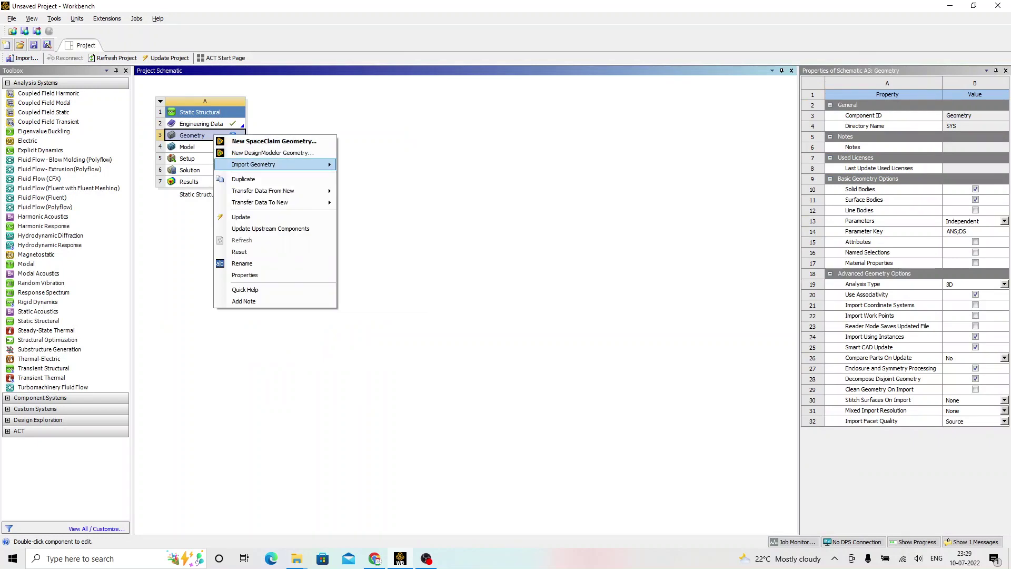
{"action": "mouse_move", "coordinate": [274, 164]}
{"action": "left_click", "coordinate": [367, 165]}
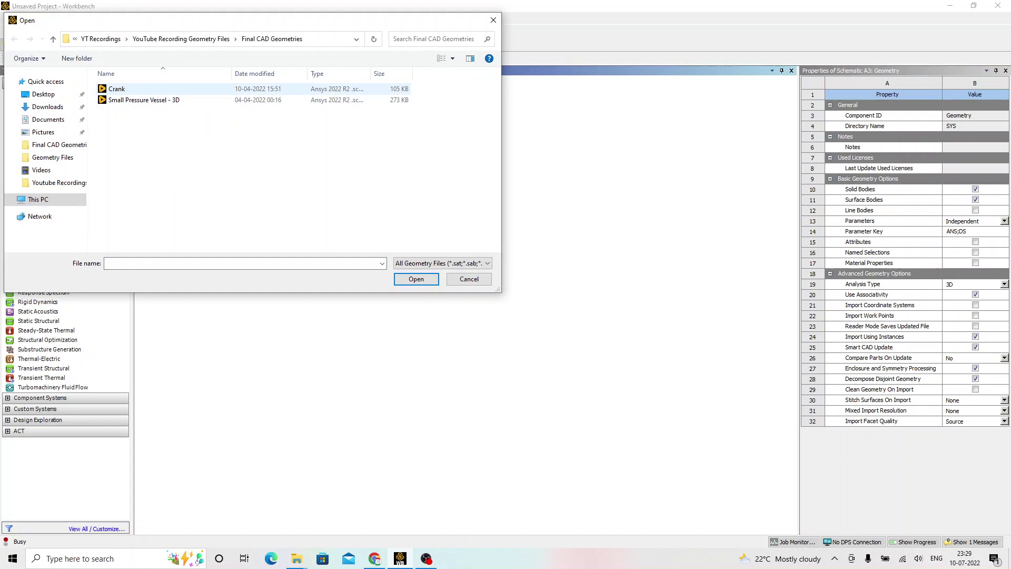
{"action": "double_click", "coordinate": [116, 88]}
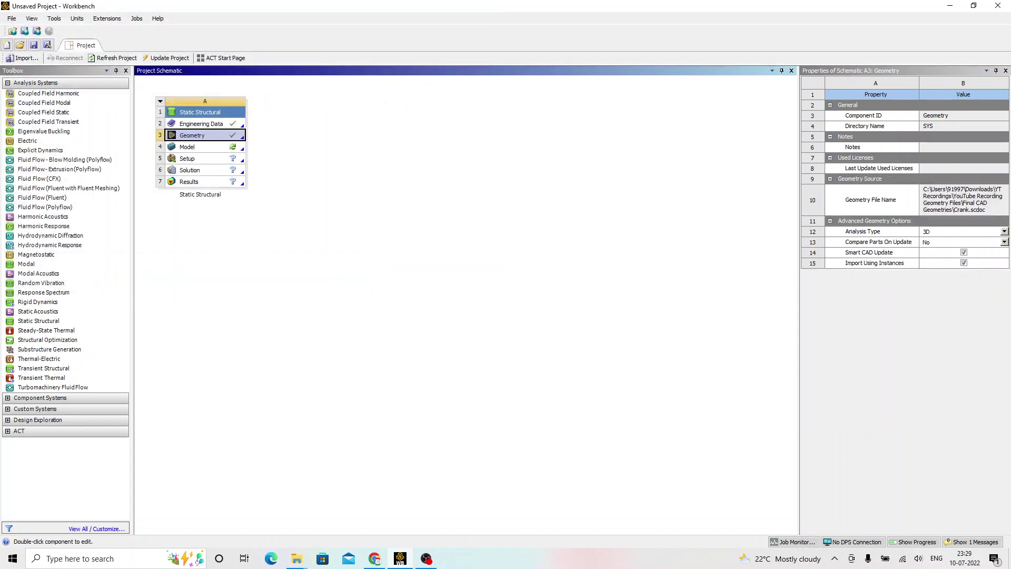
{"action": "left_click", "coordinate": [372, 237]}
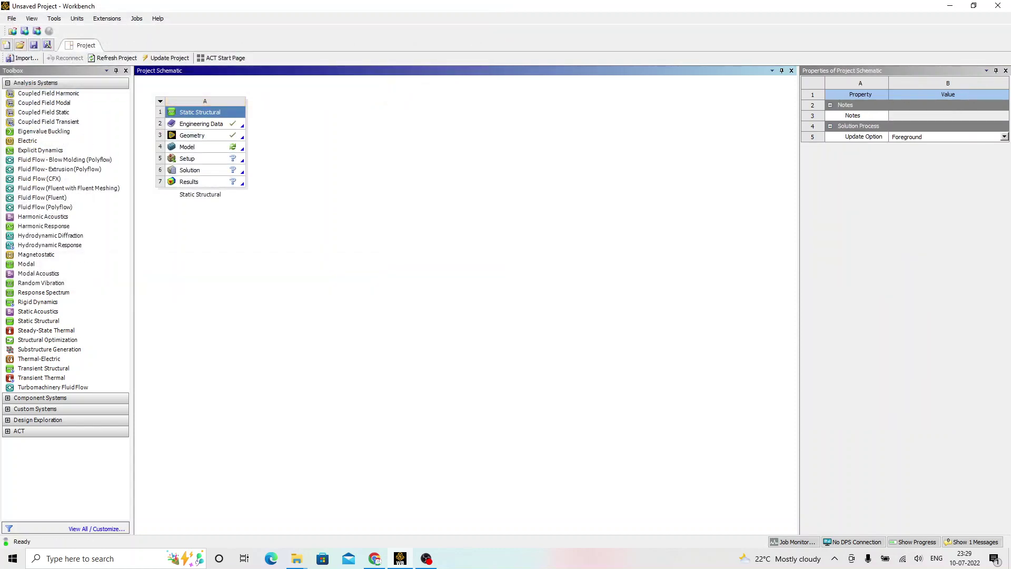
Step: Open the imported crank geometry in SpaceClaim and inspect the part in the isometric view
{"action": "left_click", "coordinate": [213, 137]}
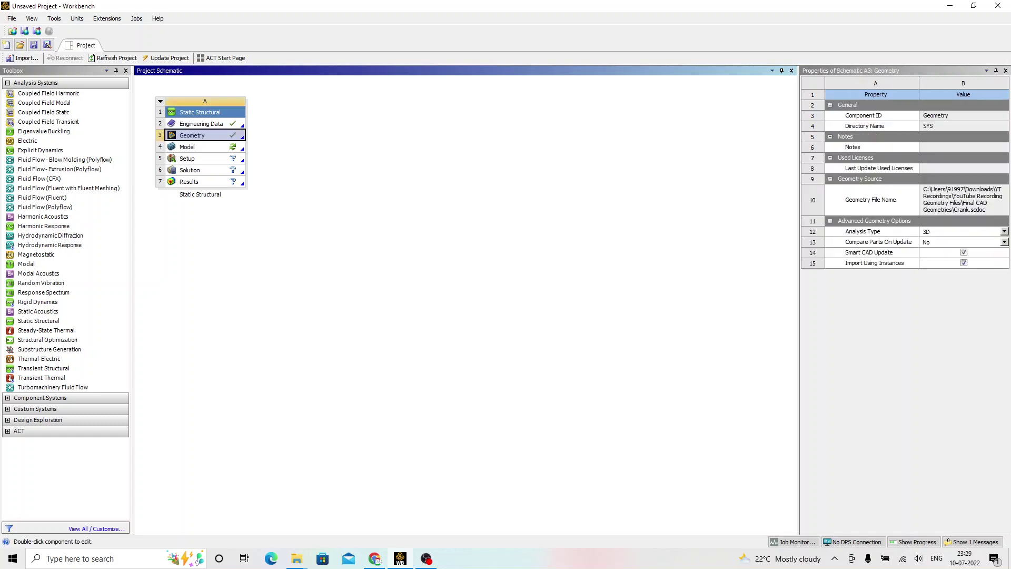
{"action": "right_click", "coordinate": [215, 139]}
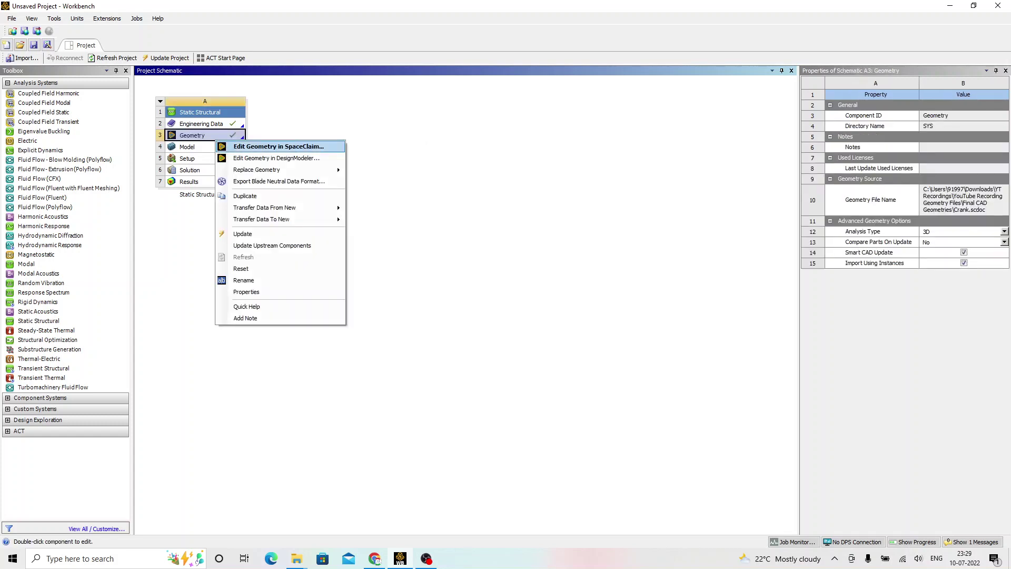
{"action": "left_click", "coordinate": [278, 146]}
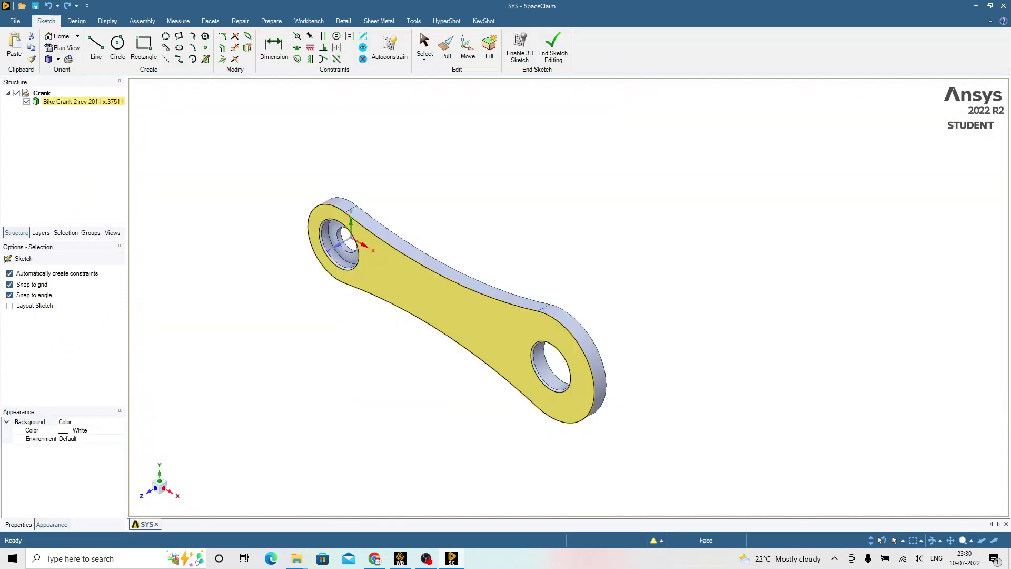
{"action": "middle_click_drag", "start_coordinate": [393, 247], "coordinate": [438, 258]}
{"action": "middle_click_drag", "start_coordinate": [448, 306], "coordinate": [401, 323]}
{"action": "right_click", "coordinate": [392, 185]}
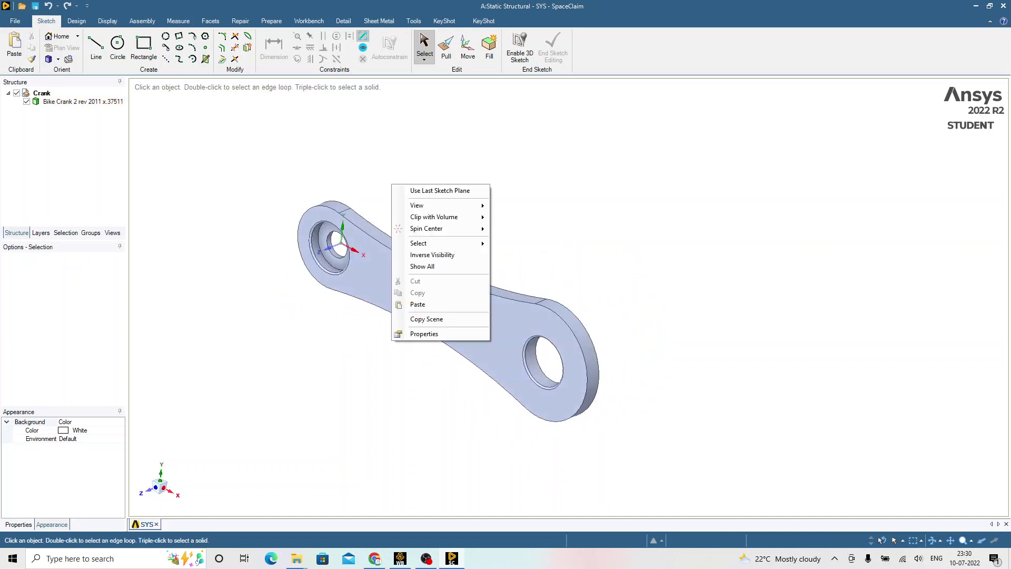
{"action": "mouse_move", "coordinate": [421, 206]}
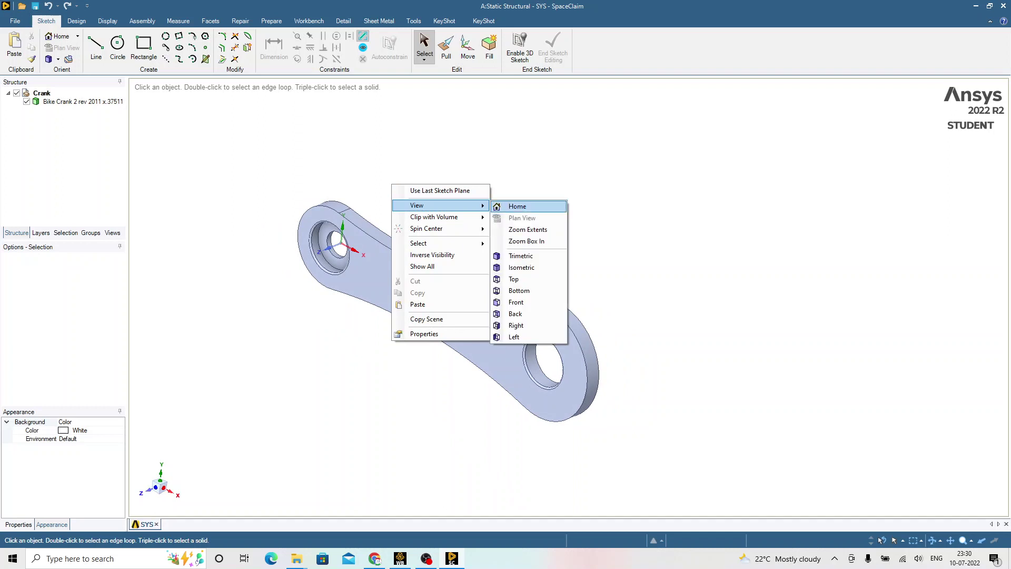
{"action": "left_click", "coordinate": [521, 267]}
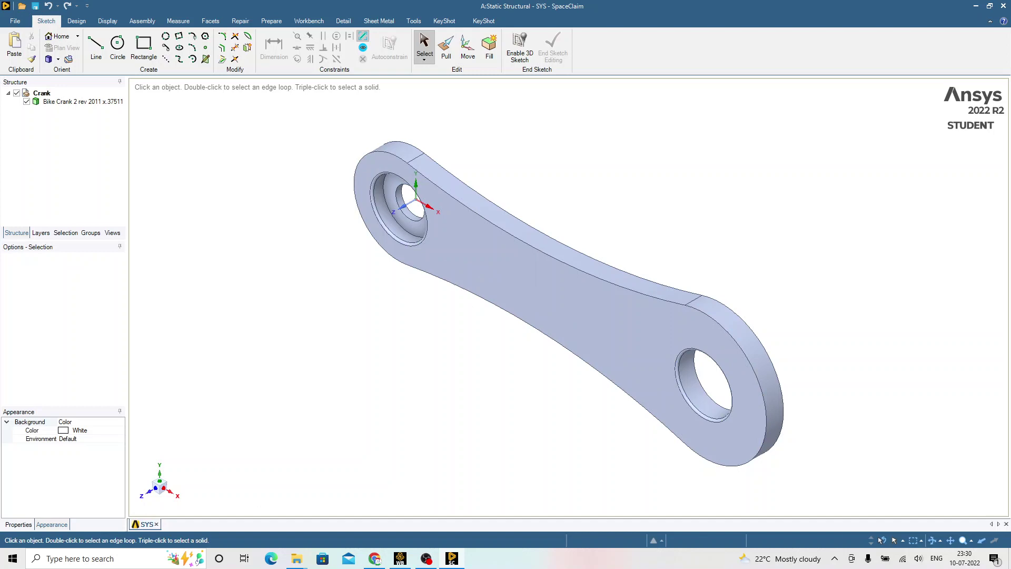
Step: Switch back to Workbench and open the Model cell in Mechanical, allowing AnsysWB Module through the firewall
{"action": "key", "text": "alt+Tab"}
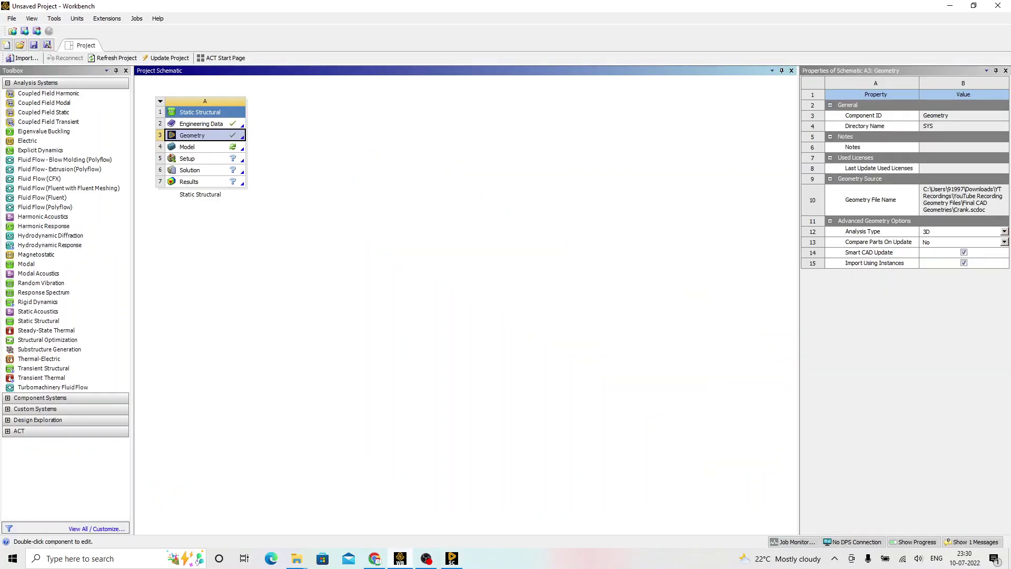
{"action": "left_click", "coordinate": [421, 253]}
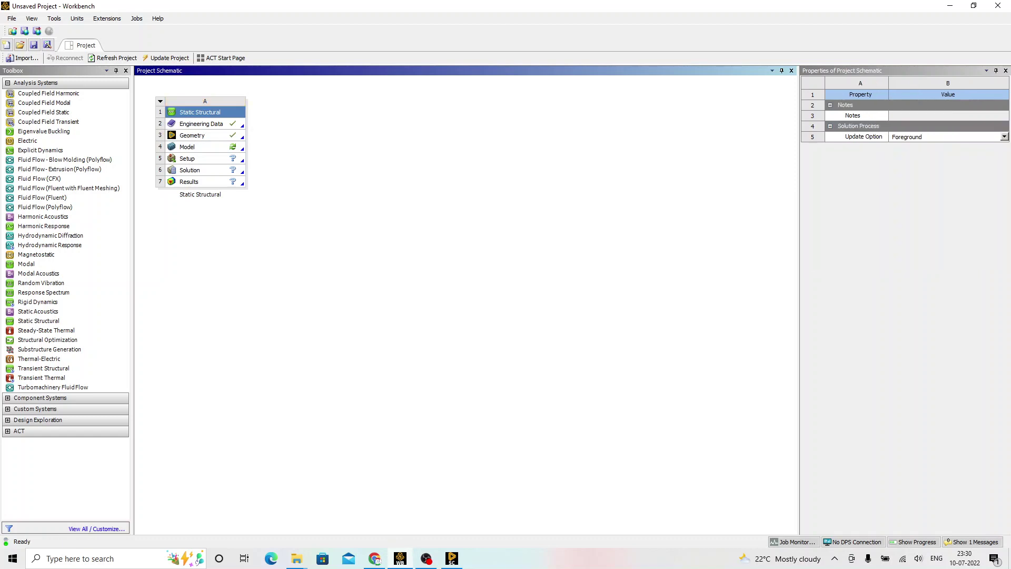
{"action": "double_click", "coordinate": [187, 147]}
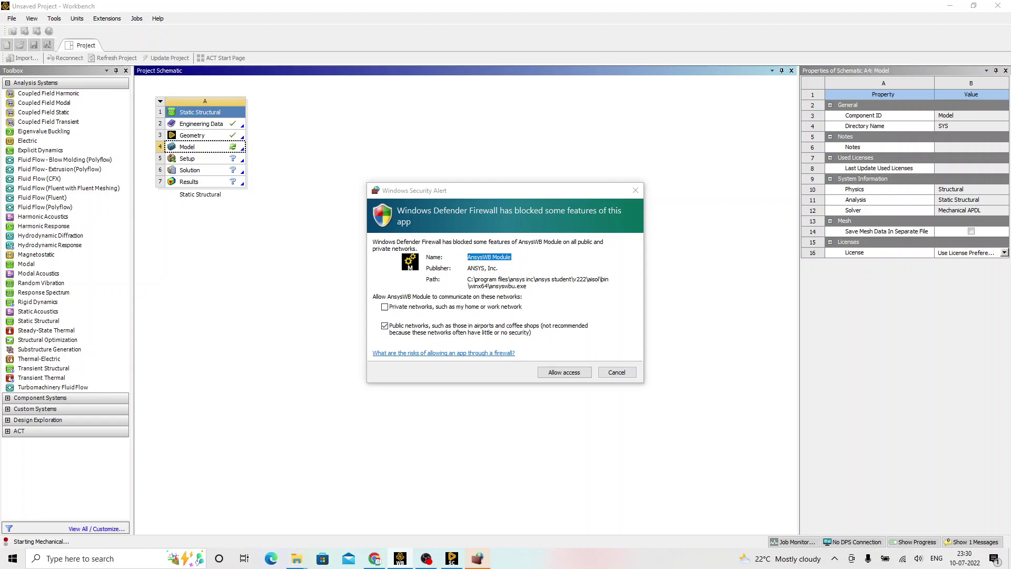
{"action": "left_click", "coordinate": [565, 372]}
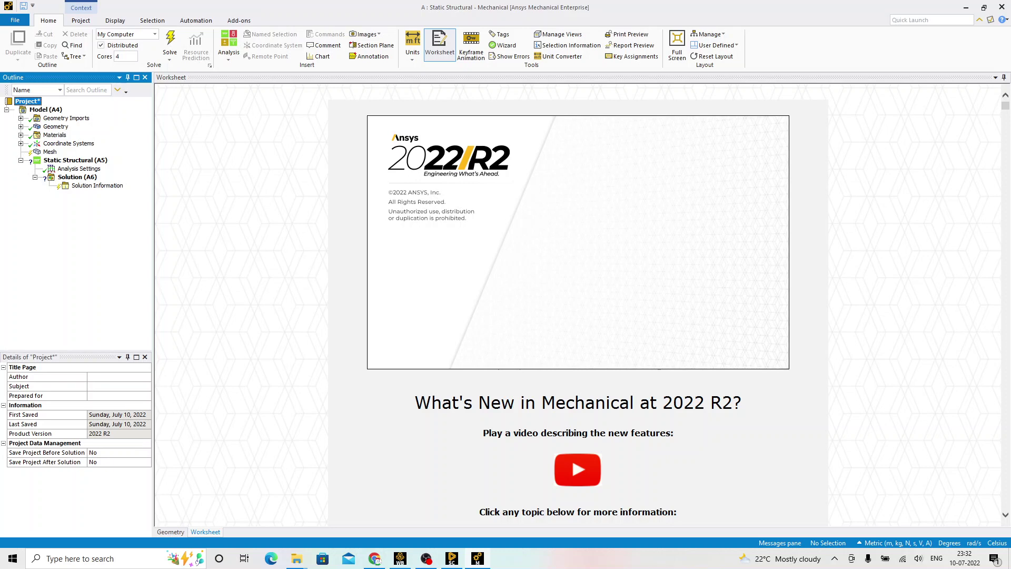
Step: Examine the crank body's details under Geometry, including its material assignment
{"action": "left_click", "coordinate": [66, 119]}
{"action": "left_click", "coordinate": [56, 127]}
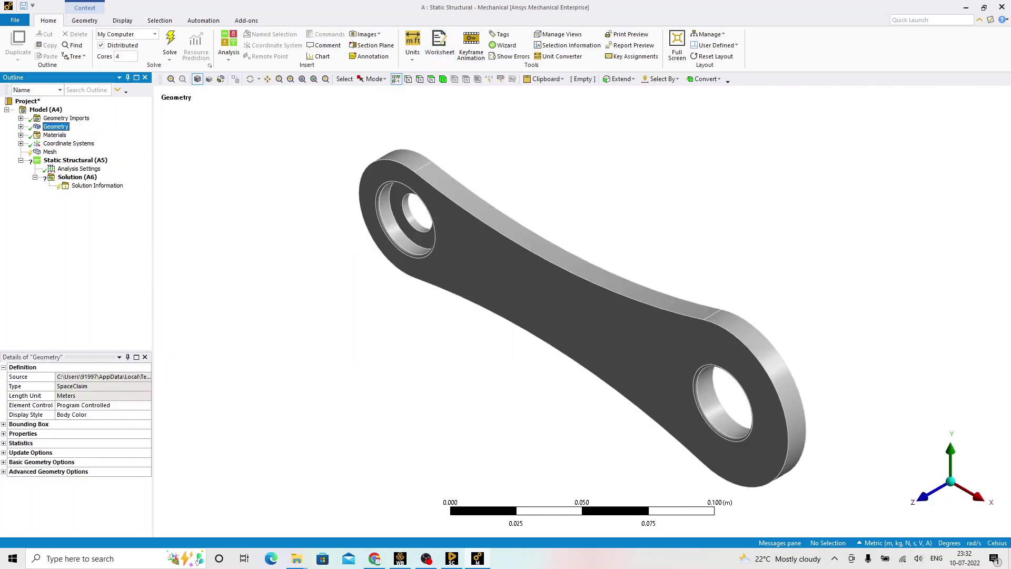
{"action": "left_click", "coordinate": [21, 127]}
{"action": "left_click", "coordinate": [84, 135]}
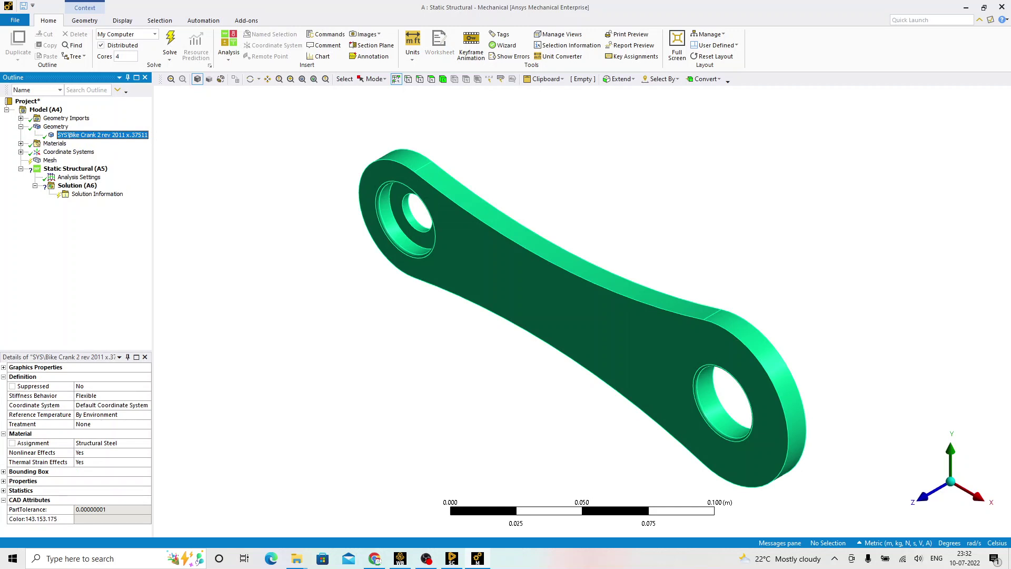
{"action": "left_click", "coordinate": [112, 443]}
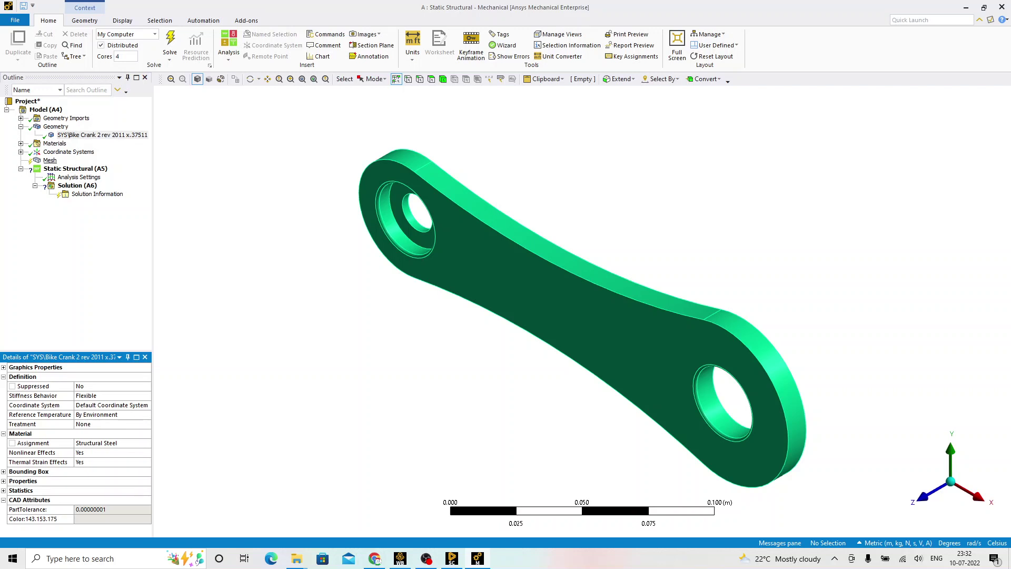
Step: Generate the crank's mesh with the default element size
{"action": "left_click", "coordinate": [50, 160]}
{"action": "right_click", "coordinate": [50, 160]}
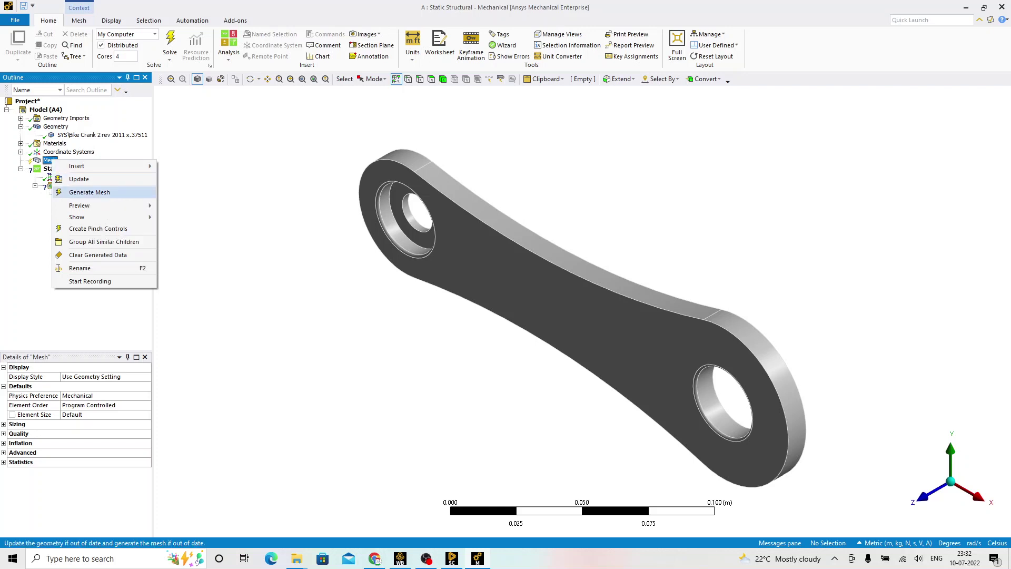
{"action": "left_click", "coordinate": [89, 192]}
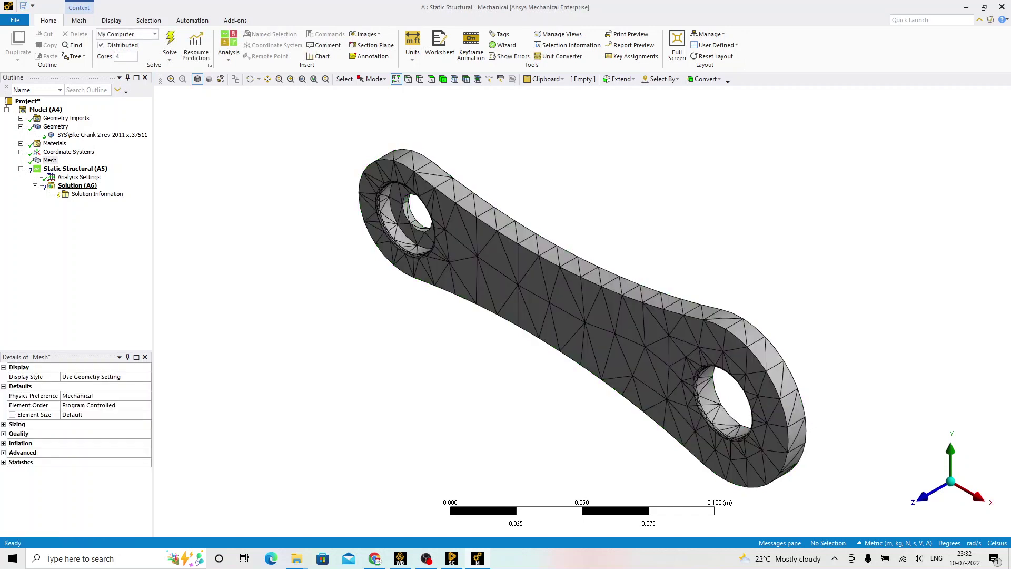
Step: Insert a Fixed Support on the larger cylindrical inner face of the crank's stepped hole
{"action": "left_click", "coordinate": [75, 168]}
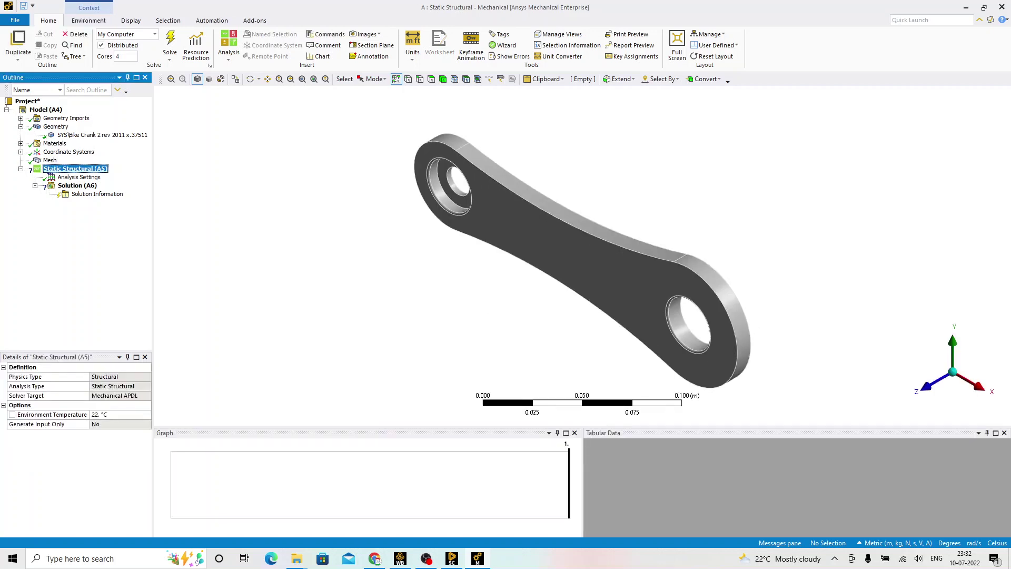
{"action": "right_click", "coordinate": [58, 168]}
{"action": "mouse_move", "coordinate": [106, 173]}
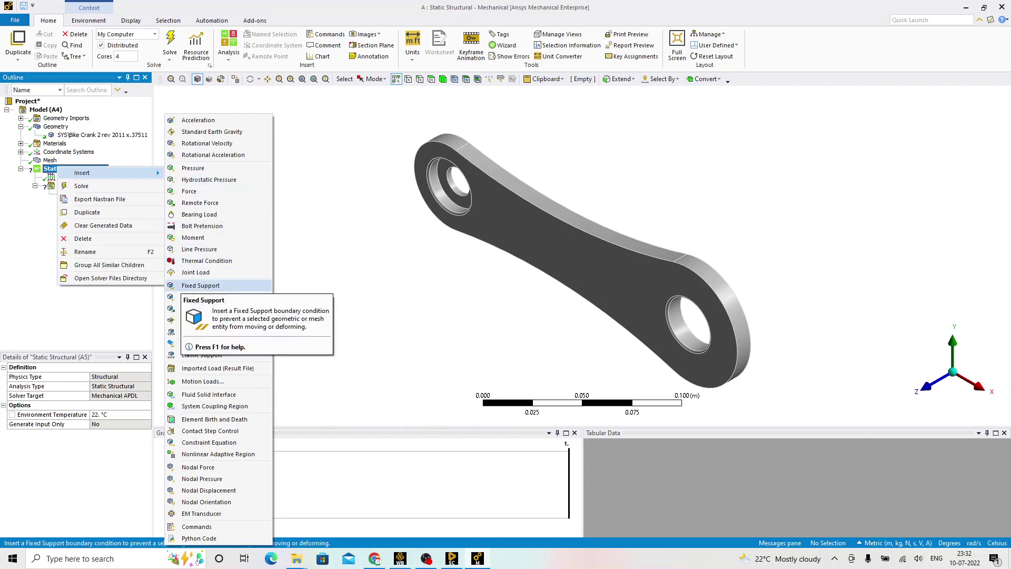
{"action": "left_click", "coordinate": [200, 285]}
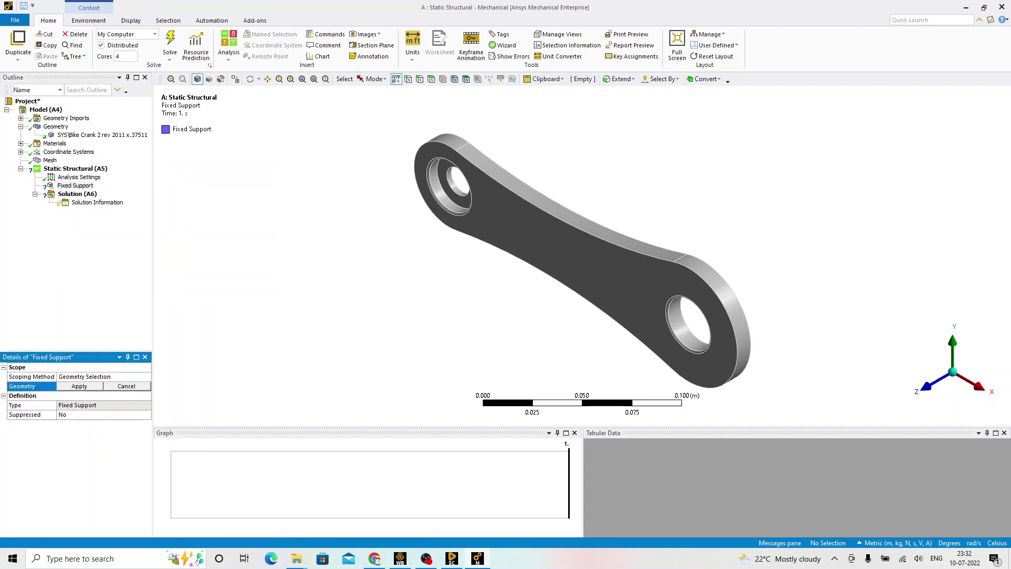
{"action": "left_click", "coordinate": [445, 207]}
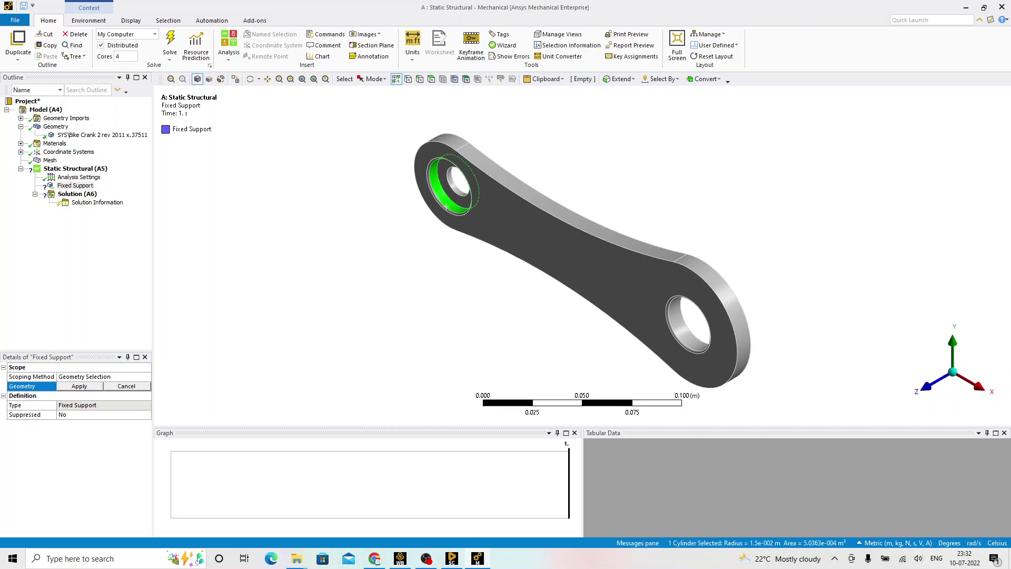
{"action": "left_click", "coordinate": [80, 386]}
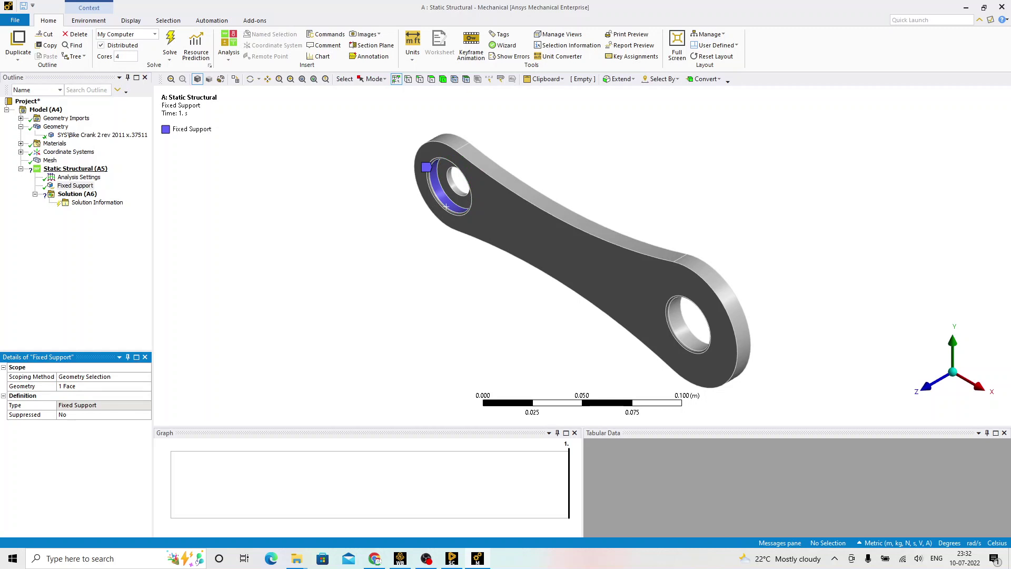
Step: Insert a Force load on the inner cylindrical face of the plain hole at the crank's unsupported end
{"action": "left_click", "coordinate": [75, 168]}
{"action": "right_click", "coordinate": [80, 169]}
{"action": "mouse_move", "coordinate": [121, 176]}
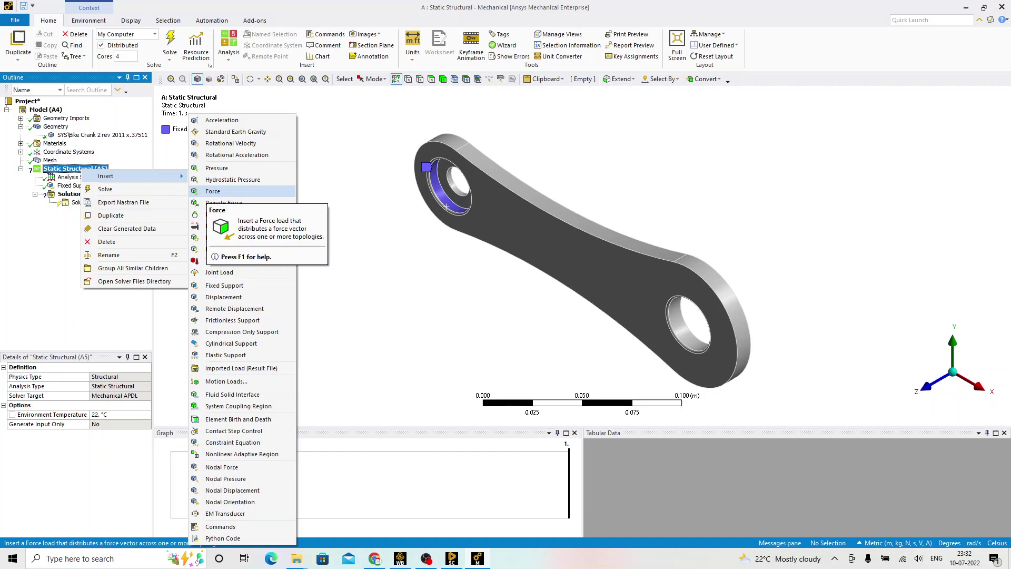
{"action": "left_click", "coordinate": [213, 191]}
{"action": "left_click", "coordinate": [680, 340]}
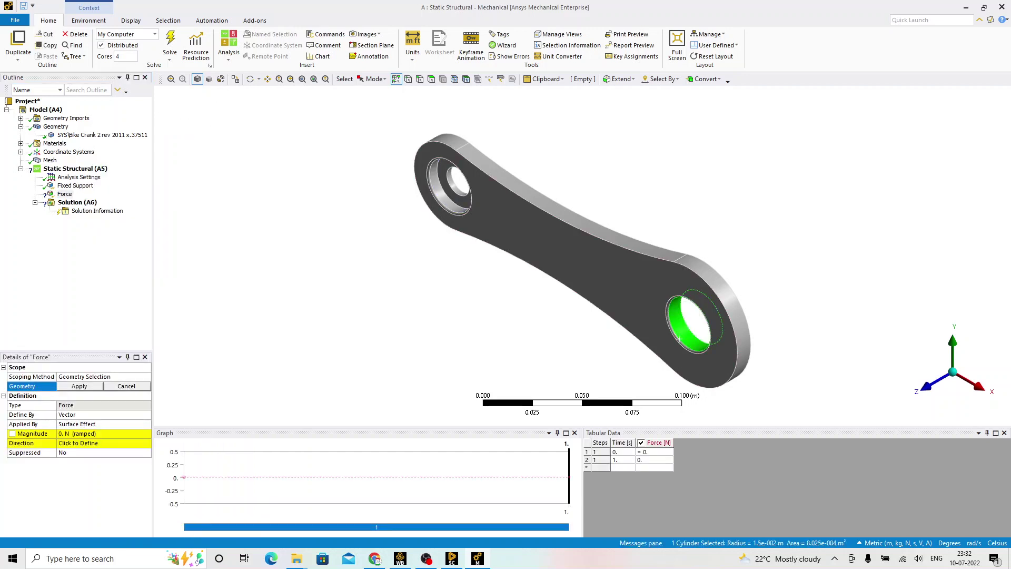
{"action": "left_click", "coordinate": [79, 386]}
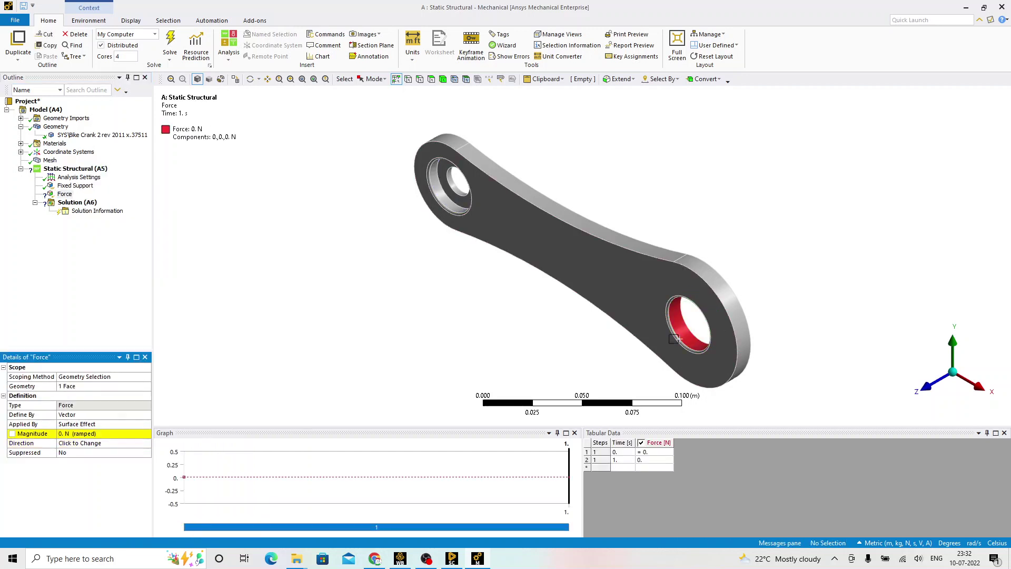
Step: Define the force by components and set its Y component to -1000 N
{"action": "left_click", "coordinate": [80, 424]}
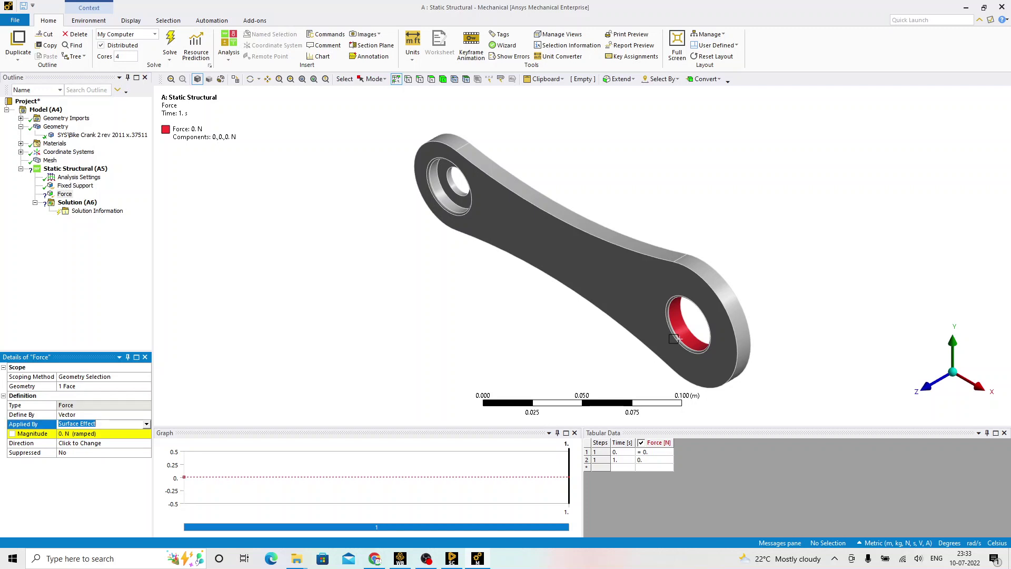
{"action": "left_click", "coordinate": [80, 415]}
{"action": "left_click", "coordinate": [146, 415]}
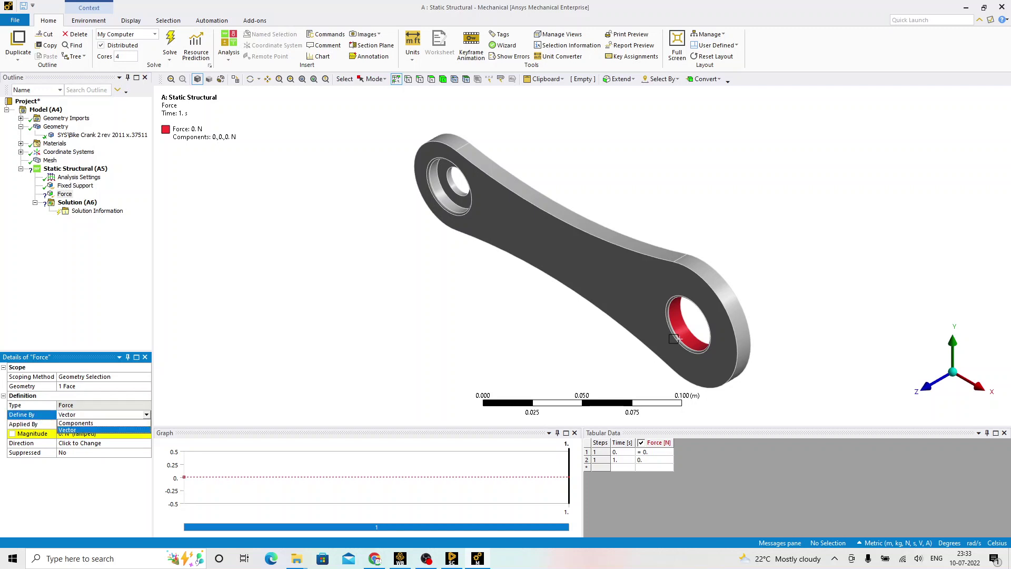
{"action": "left_click", "coordinate": [76, 423]}
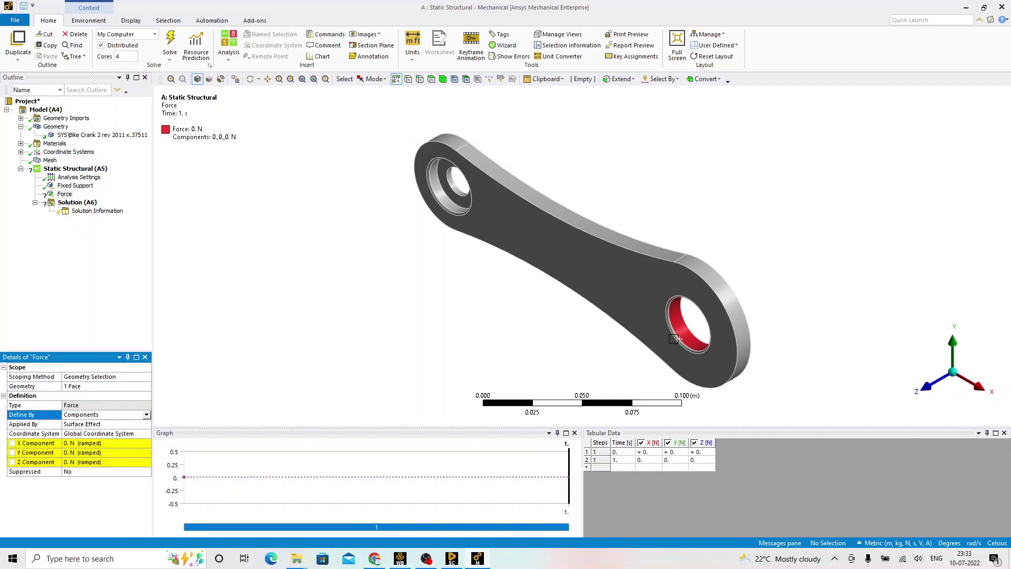
{"action": "left_click", "coordinate": [81, 453]}
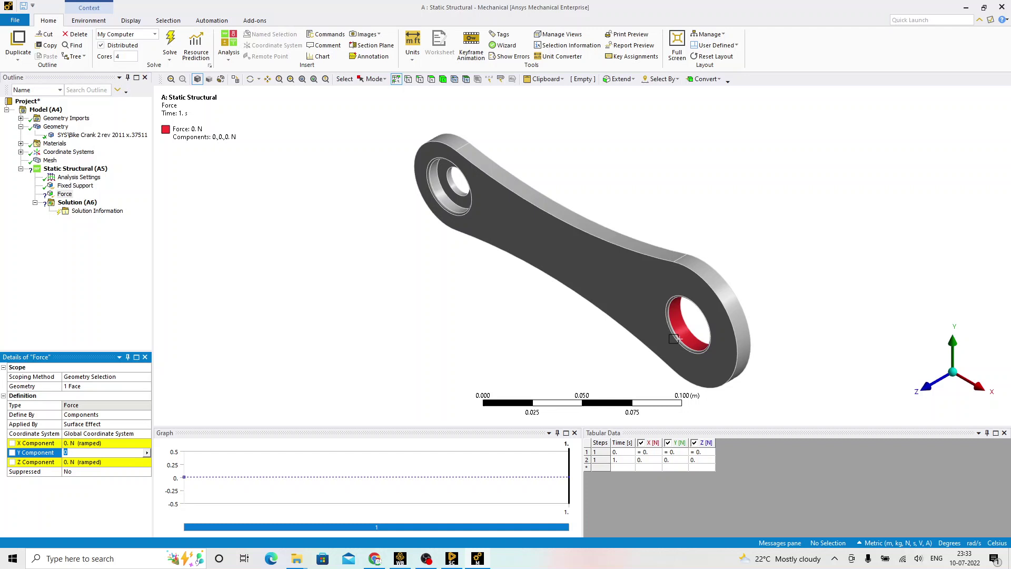
{"action": "type", "text": "-1000"}
{"action": "key", "text": "Return"}
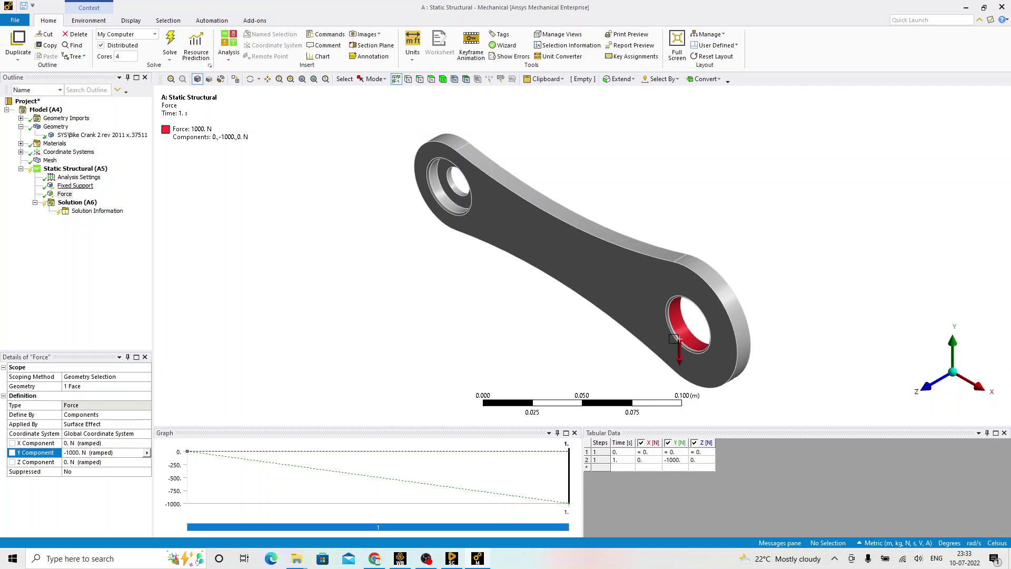
Step: Review the fixed support and force, then solve the analysis, allowing Mechanical APDL Program through the firewall
{"action": "left_click", "coordinate": [76, 185]}
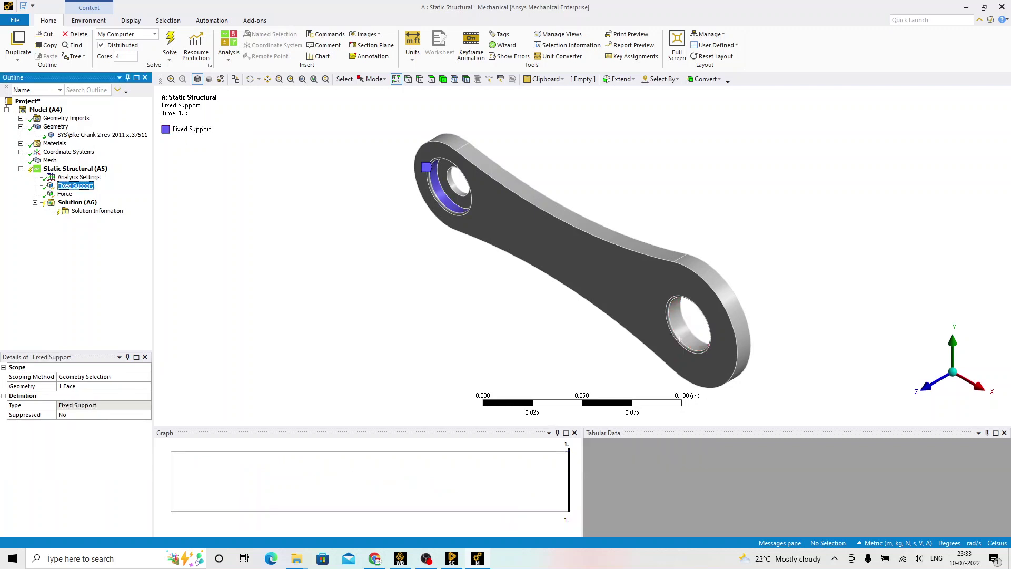
{"action": "key", "text": "Down"}
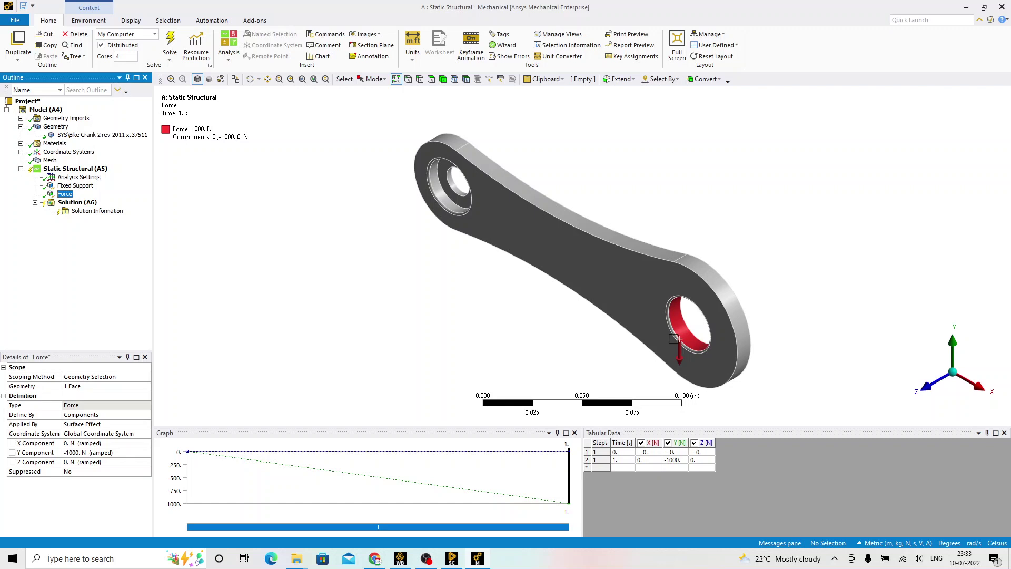
{"action": "key", "text": "Down"}
{"action": "right_click", "coordinate": [76, 203]}
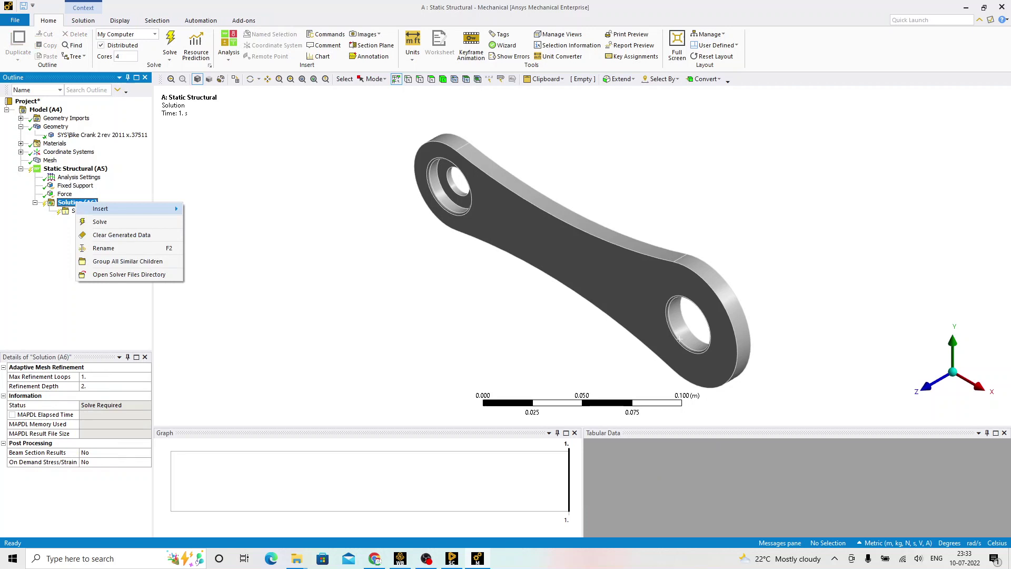
{"action": "left_click", "coordinate": [99, 222]}
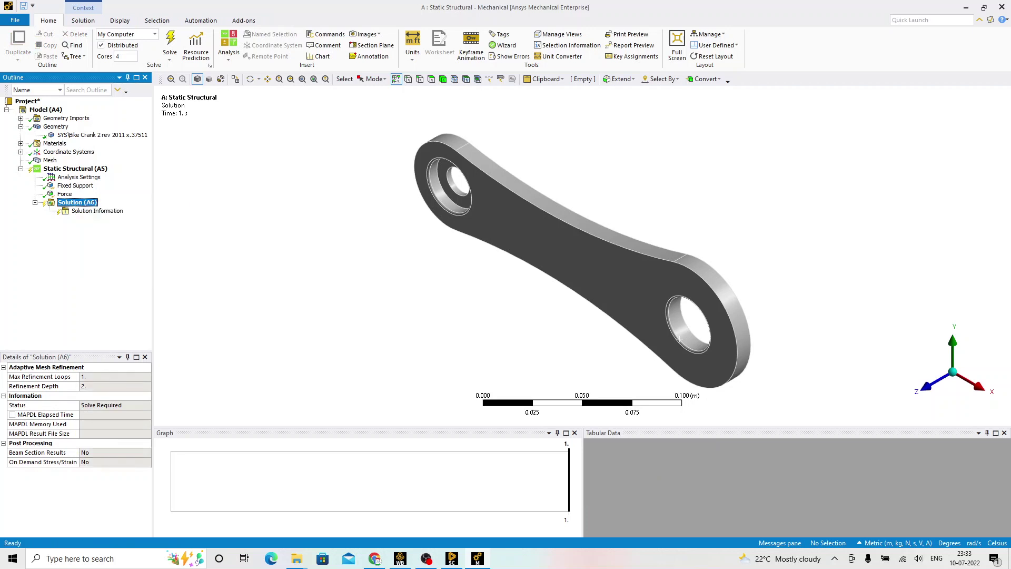
{"action": "key", "text": "F5"}
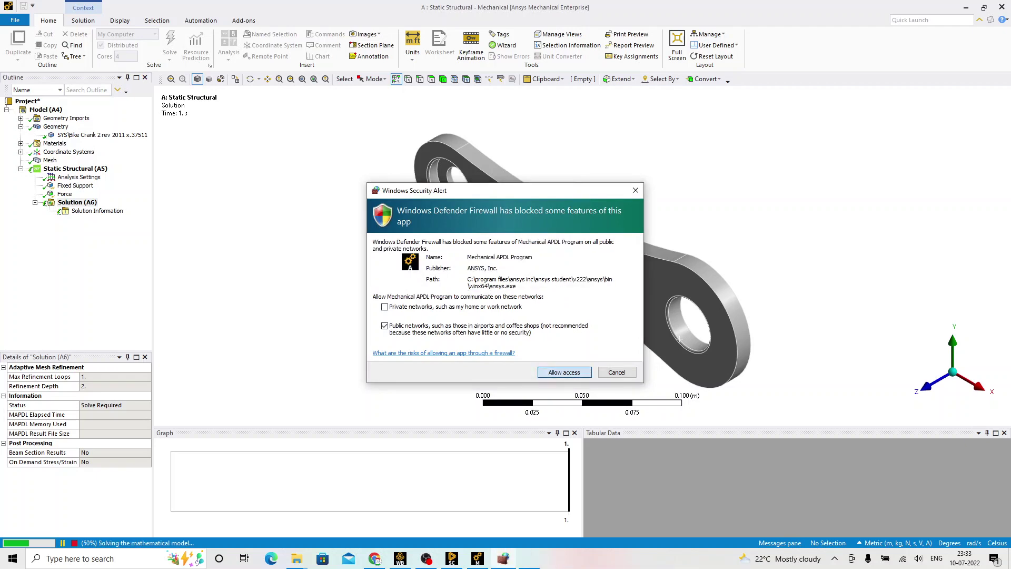
{"action": "left_click", "coordinate": [564, 372]}
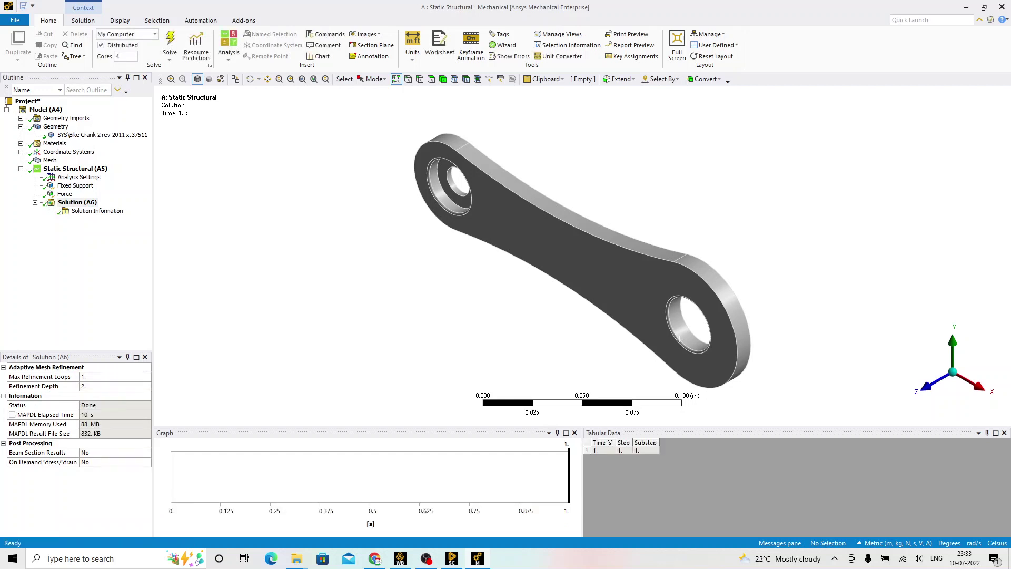
Step: Add Total Deformation and Equivalent (von-Mises) Stress results to the solution
{"action": "right_click", "coordinate": [86, 203]}
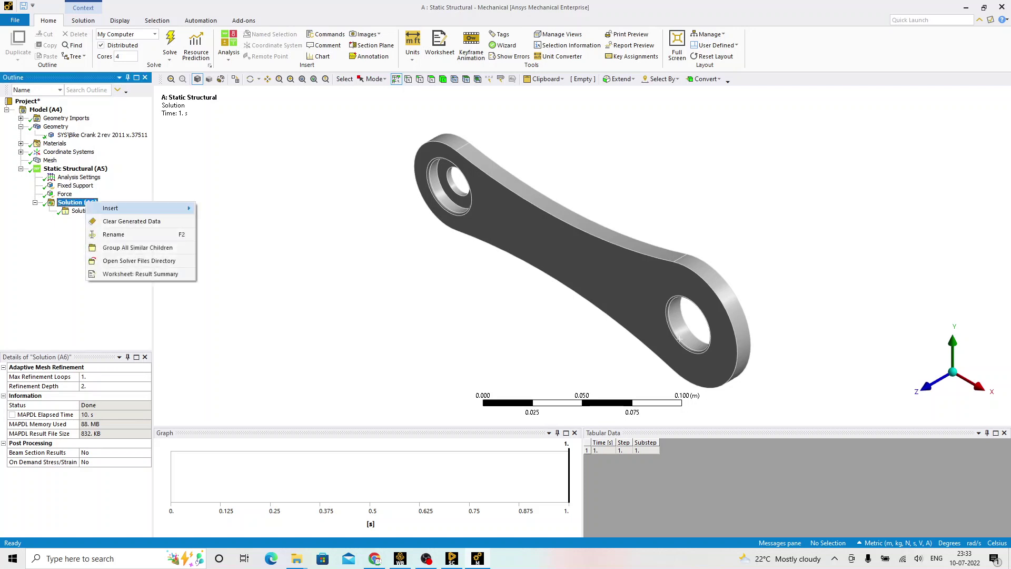
{"action": "mouse_move", "coordinate": [113, 208]}
{"action": "mouse_move", "coordinate": [230, 209]}
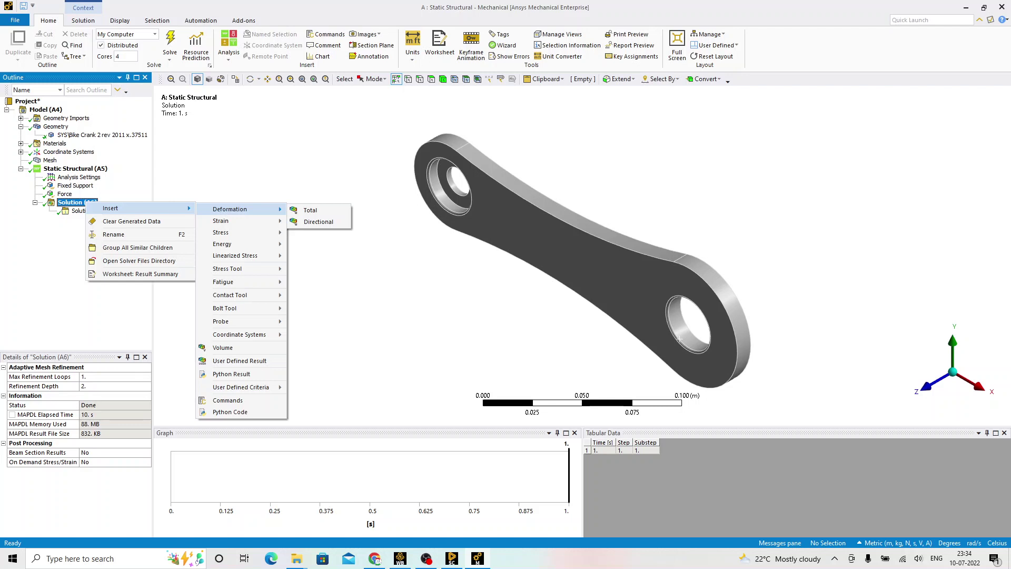
{"action": "left_click", "coordinate": [310, 210]}
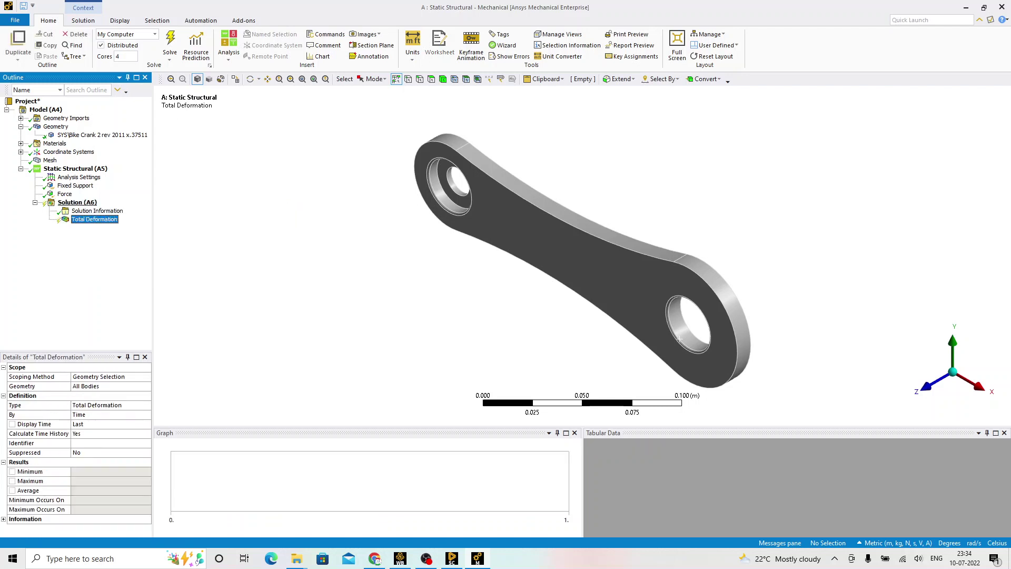
{"action": "right_click", "coordinate": [86, 203]}
{"action": "mouse_move", "coordinate": [113, 209]}
{"action": "mouse_move", "coordinate": [232, 233]}
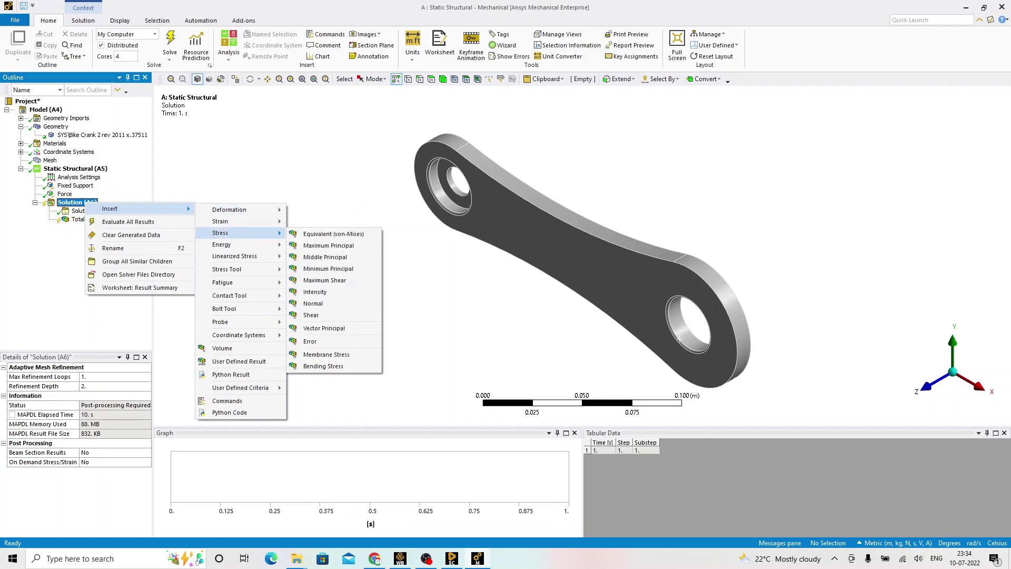
{"action": "left_click", "coordinate": [333, 234]}
Step: Add an Equivalent (von-Mises) Strain result to the solution and evaluate all results
{"action": "right_click", "coordinate": [83, 203]}
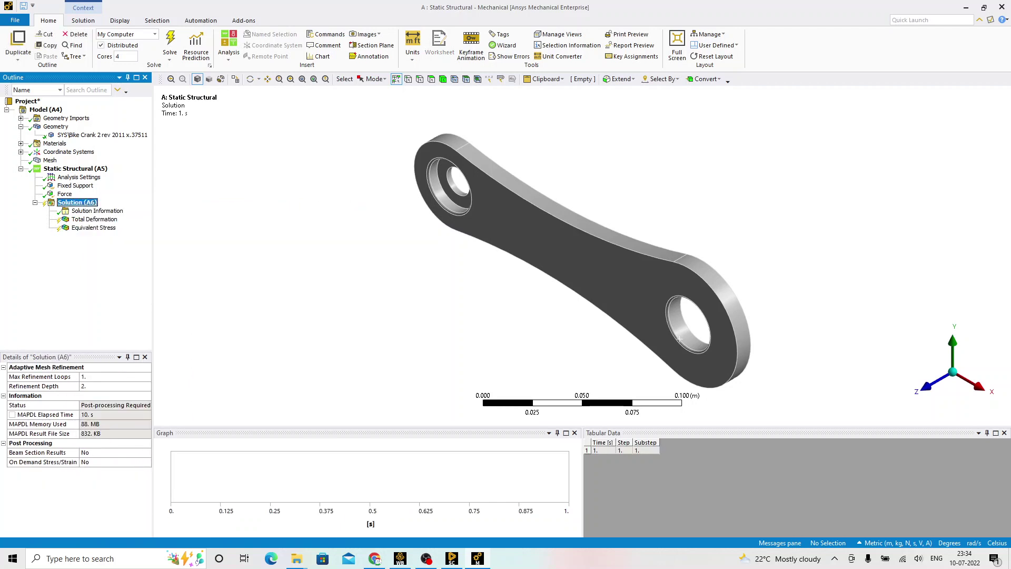
{"action": "mouse_move", "coordinate": [232, 221]}
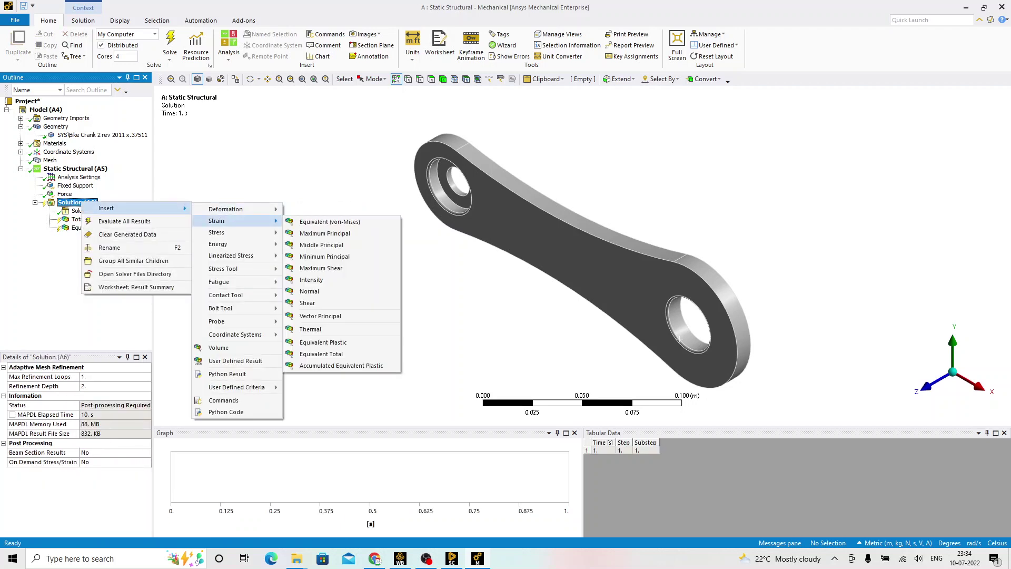
{"action": "left_click", "coordinate": [330, 221]}
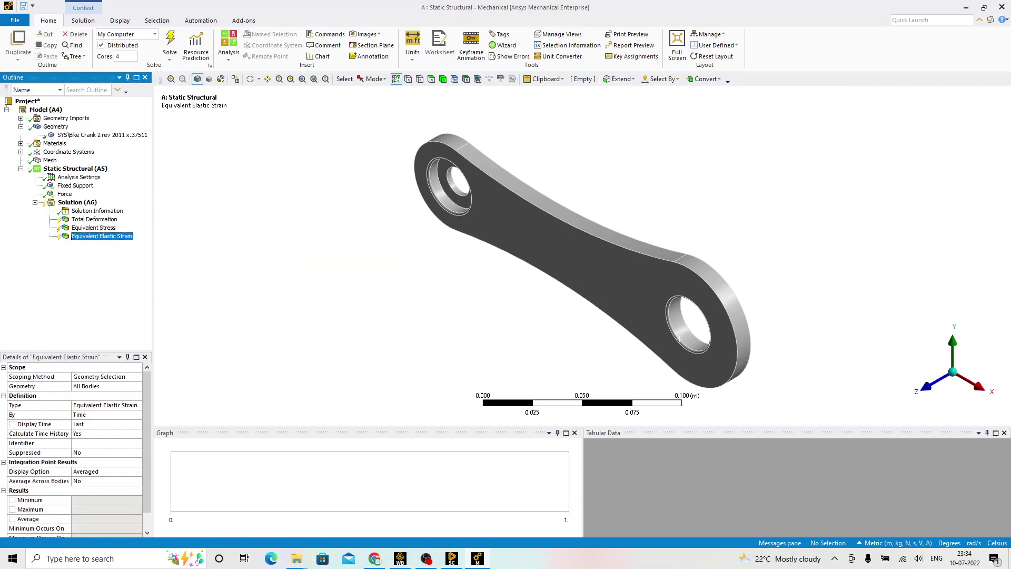
{"action": "right_click", "coordinate": [78, 203]}
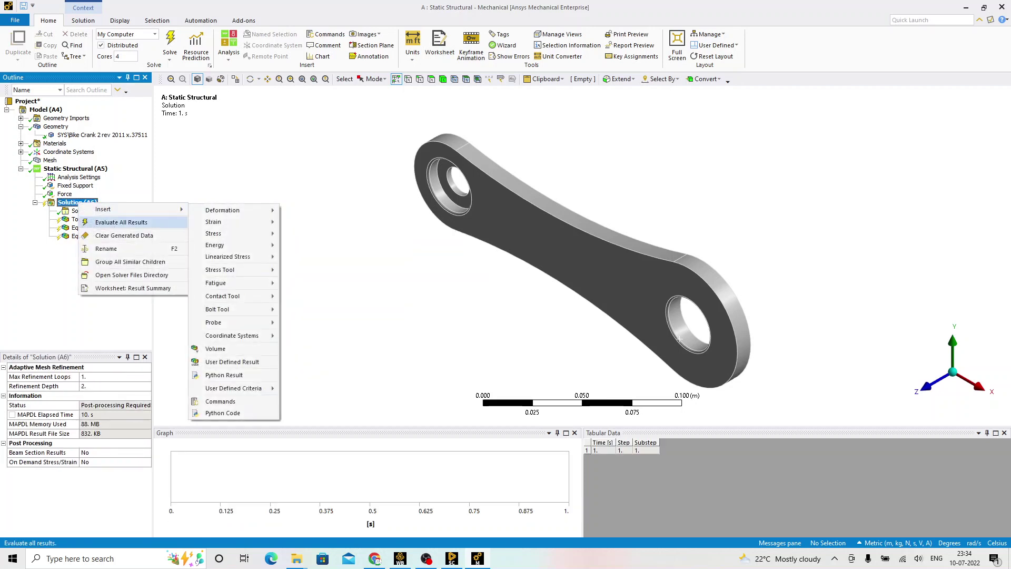
{"action": "left_click", "coordinate": [121, 222]}
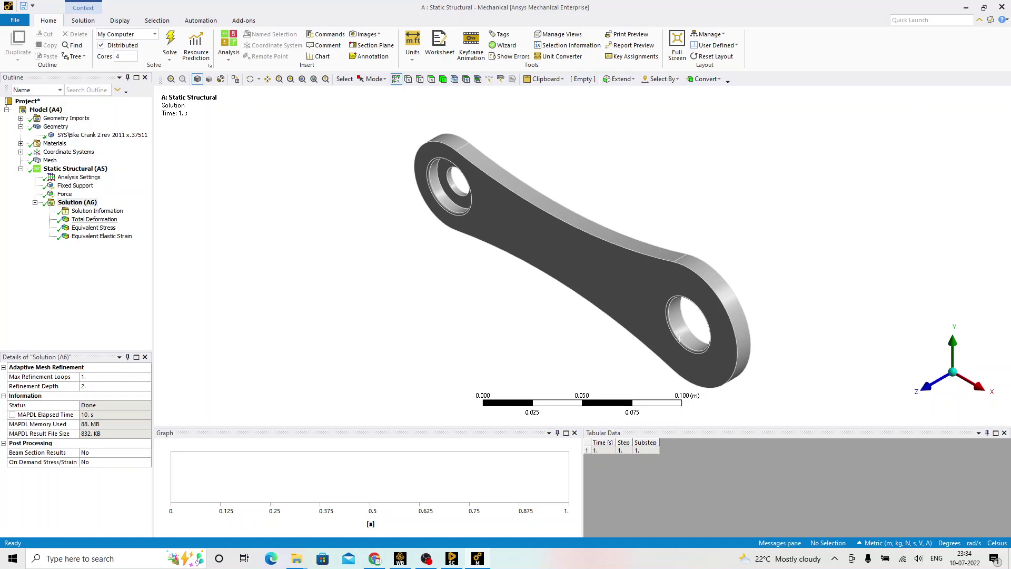
Step: Examine the Total Deformation, Equivalent Stress and Equivalent Elastic Strain contours on the crank, comparing their value ranges
{"action": "left_click", "coordinate": [95, 219]}
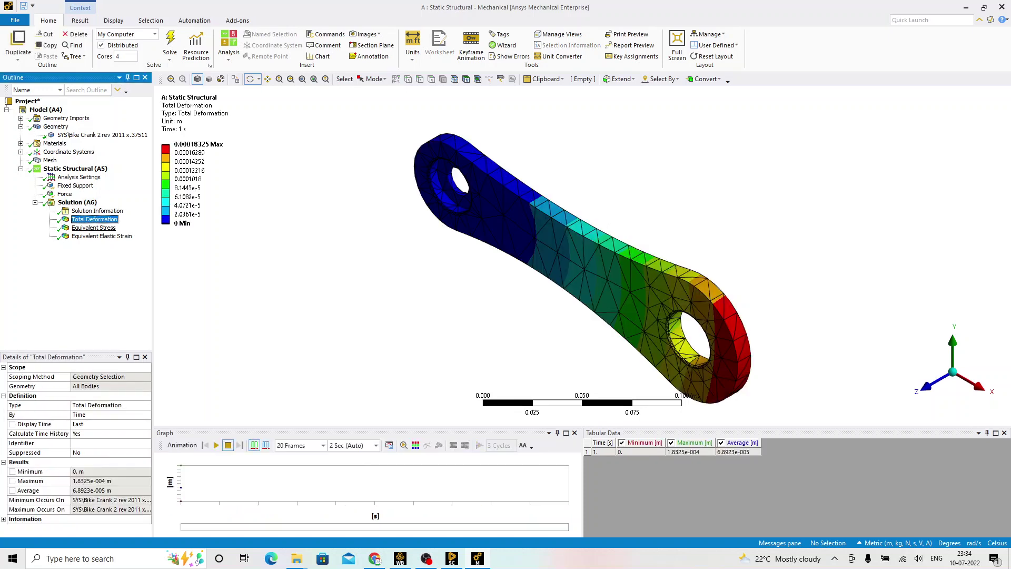
{"action": "left_click", "coordinate": [94, 227]}
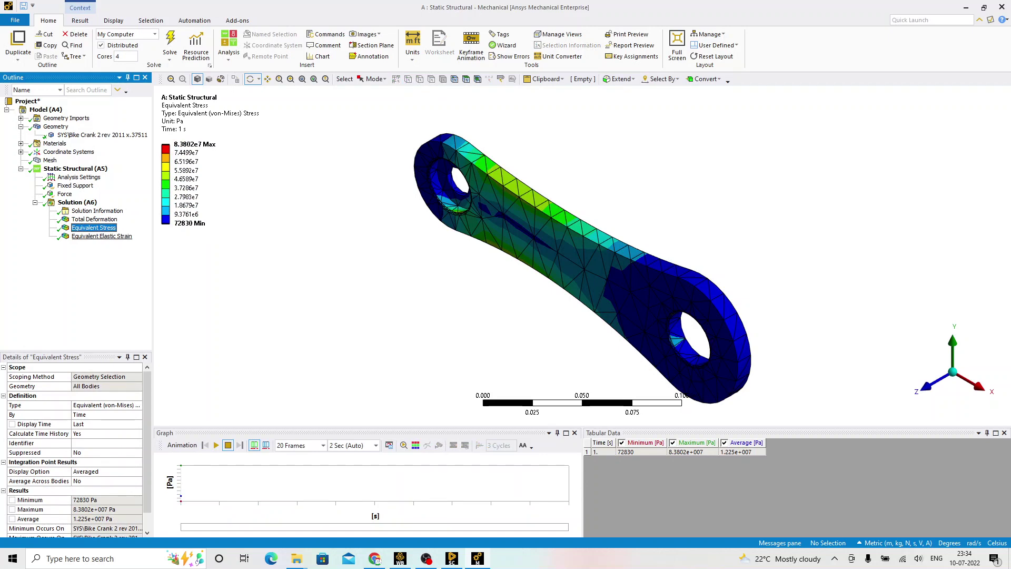
{"action": "left_click", "coordinate": [101, 236]}
{"action": "left_click", "coordinate": [94, 228]}
{"action": "left_click", "coordinate": [94, 219]}
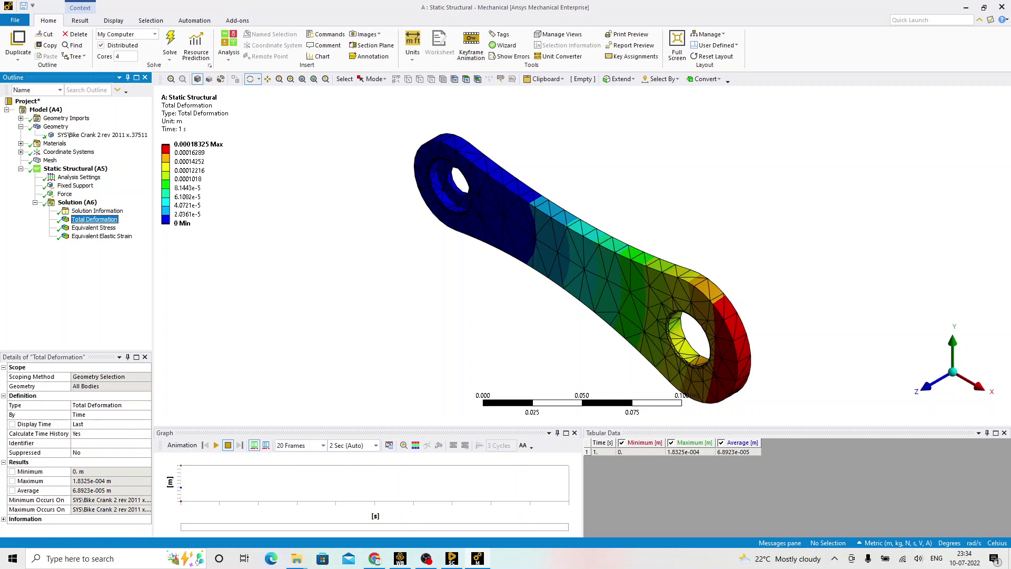
{"action": "left_click", "coordinate": [94, 228]}
{"action": "left_click", "coordinate": [101, 236]}
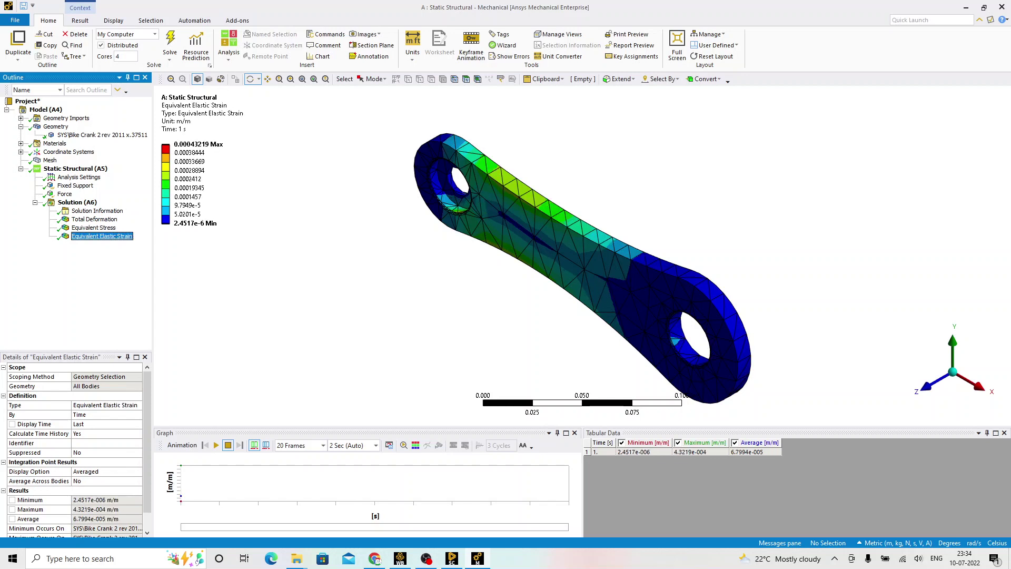
{"action": "left_click", "coordinate": [94, 228]}
{"action": "left_click", "coordinate": [95, 219]}
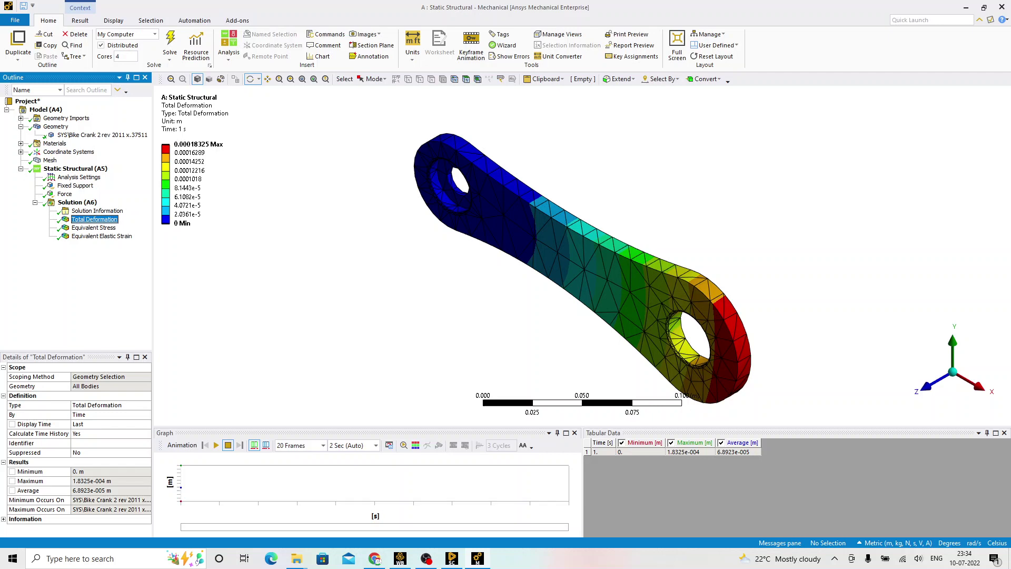
{"action": "left_click", "coordinate": [94, 228]}
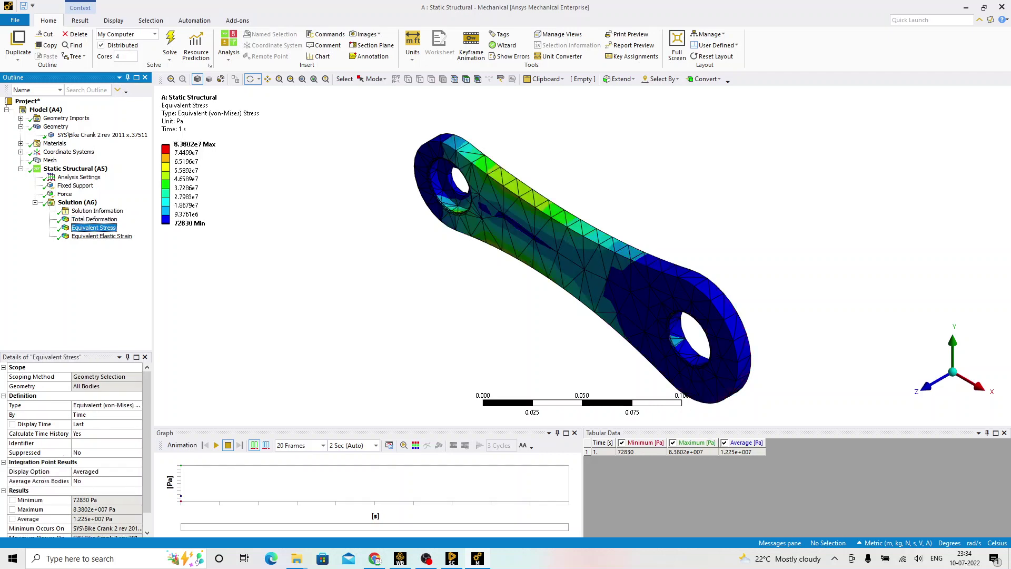
{"action": "left_click", "coordinate": [102, 236]}
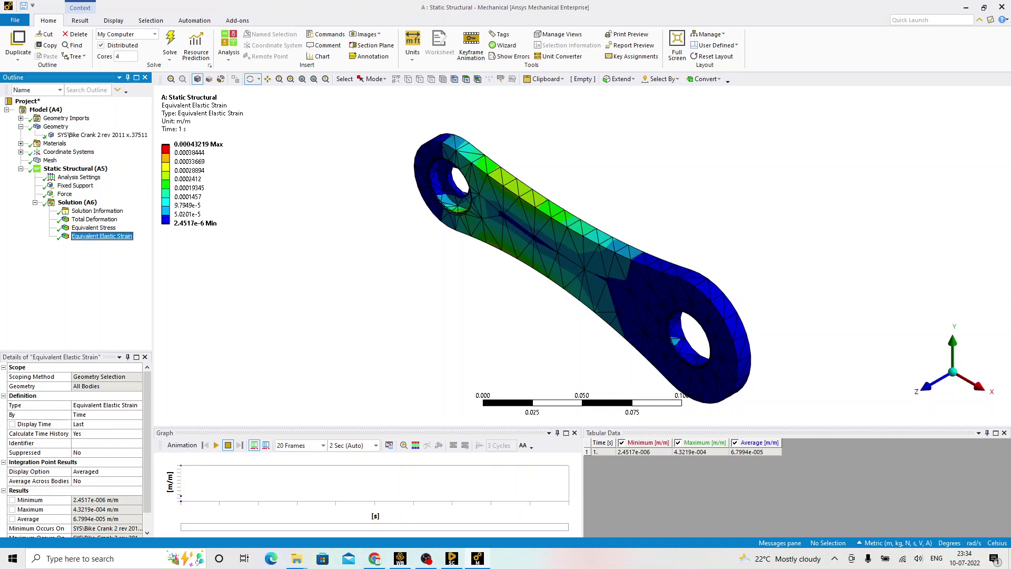
Step: Switch to Workbench and add a second, standalone Static Structural system named "Pressure vessel"
{"action": "key", "text": "alt+Tab"}
{"action": "key", "text": "alt+Tab"}
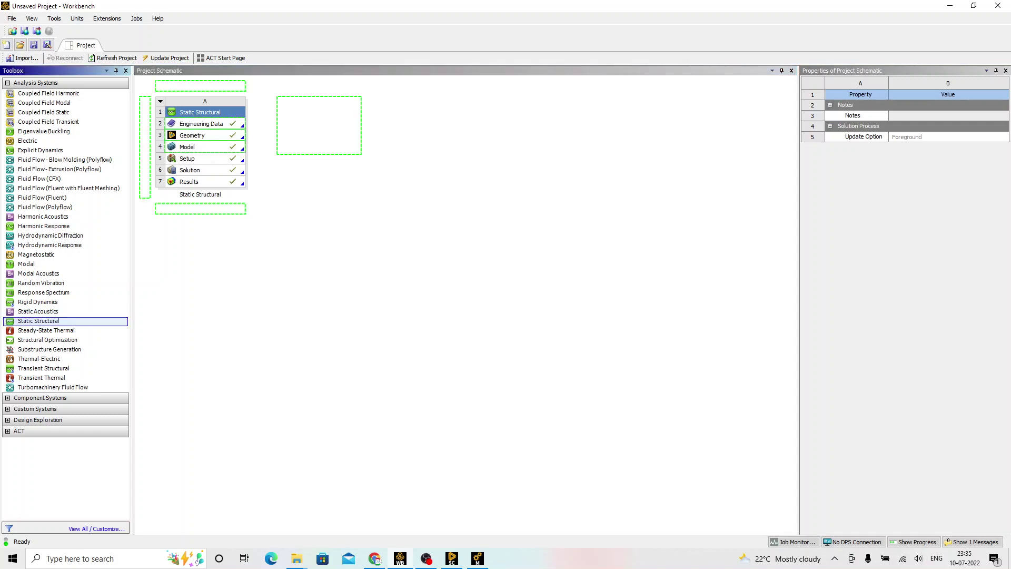
{"action": "left_click_drag", "start_coordinate": [39, 321], "coordinate": [319, 125]}
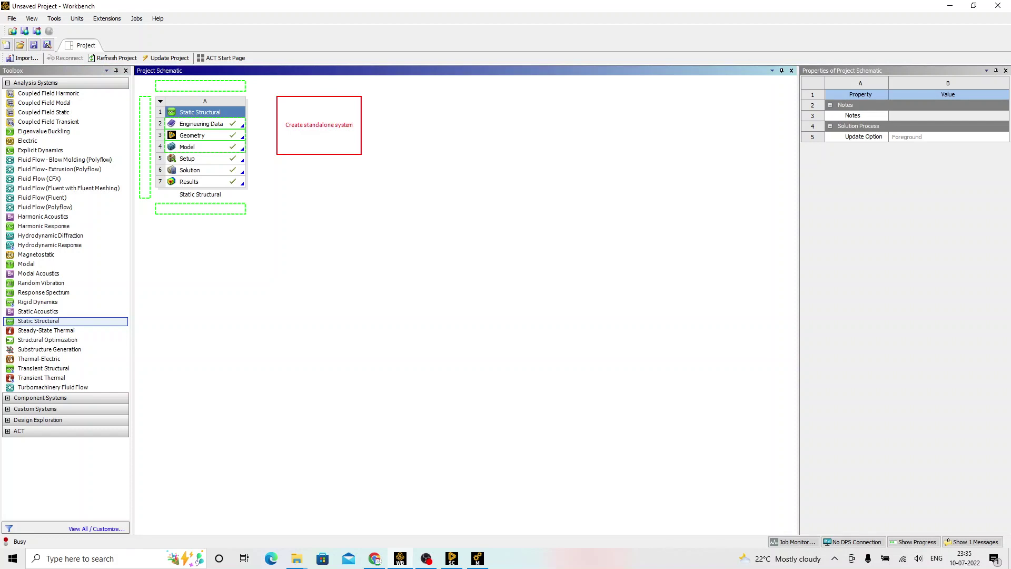
{"action": "right_click", "coordinate": [319, 112]}
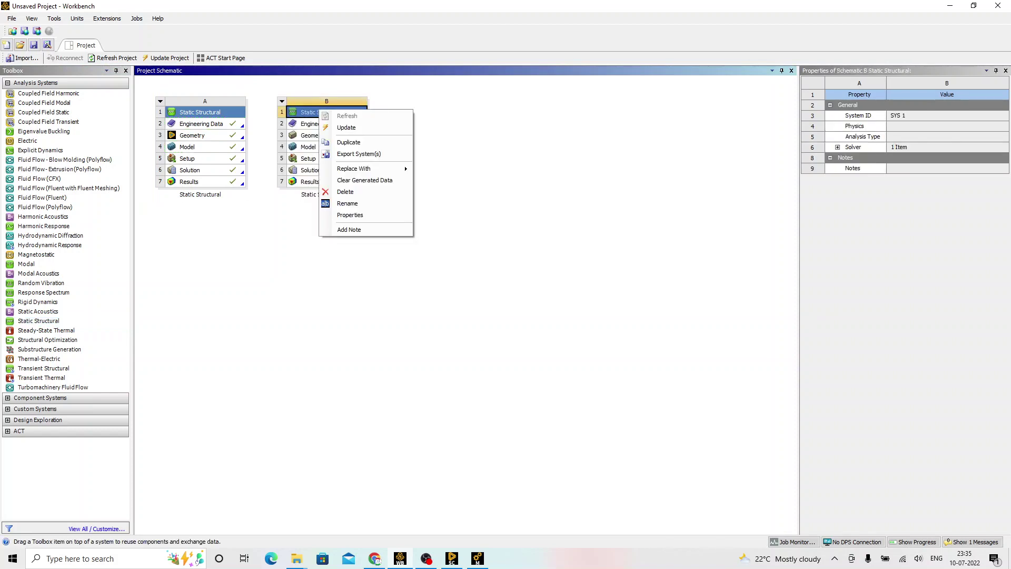
{"action": "left_click", "coordinate": [348, 203]}
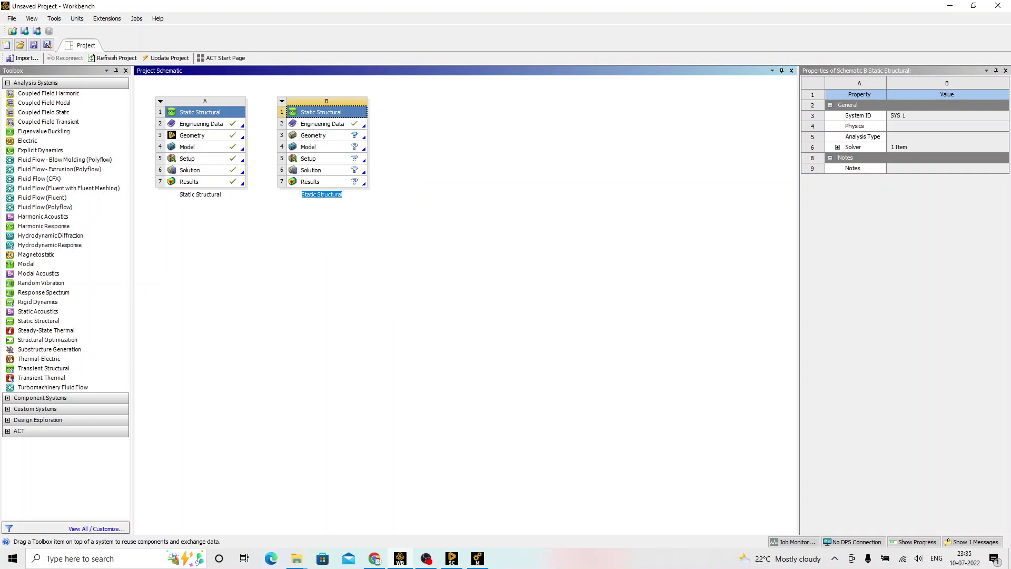
{"action": "type", "text": "Pressure vessel"}
{"action": "key", "text": "Return"}
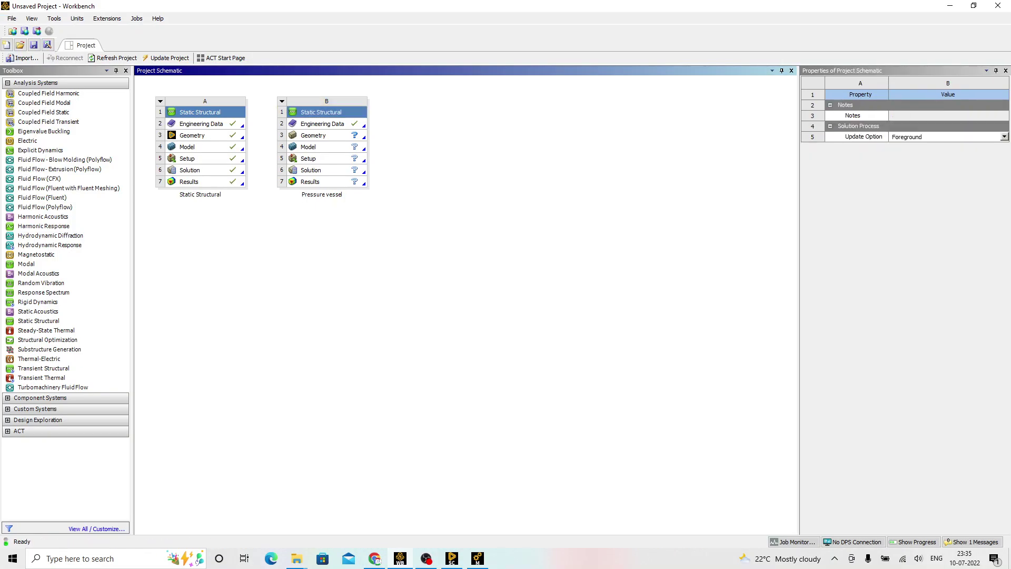
Step: Open the Pressure vessel system's Engineering Data and delete Structural Steel from its materials
{"action": "double_click", "coordinate": [323, 124]}
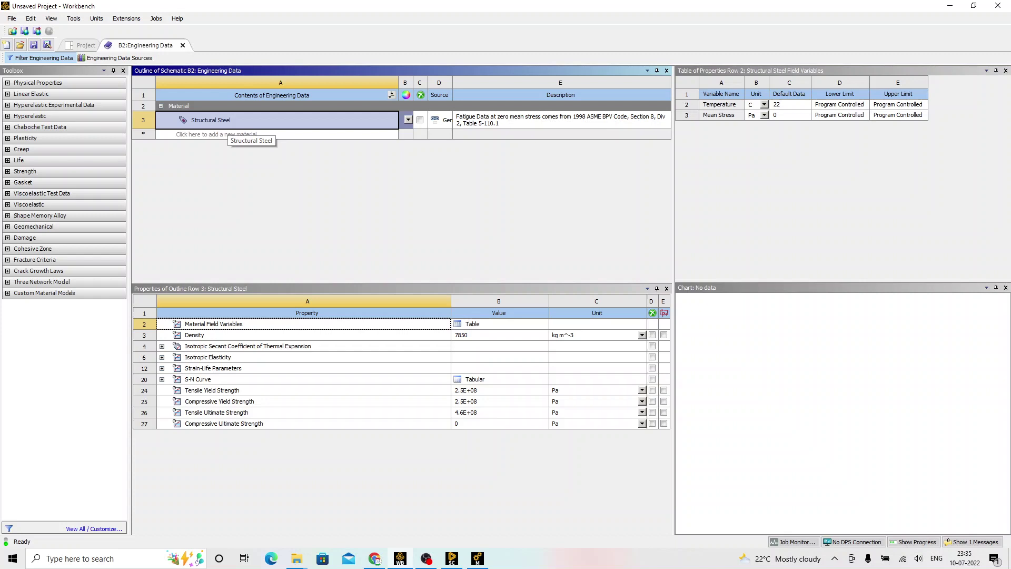
{"action": "right_click", "coordinate": [229, 120]}
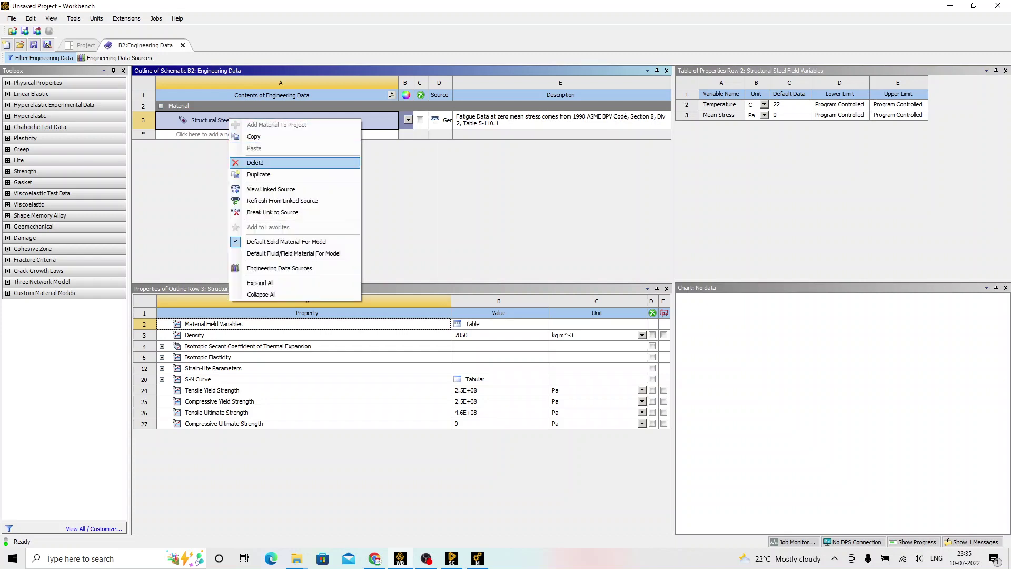
{"action": "left_click", "coordinate": [255, 163]}
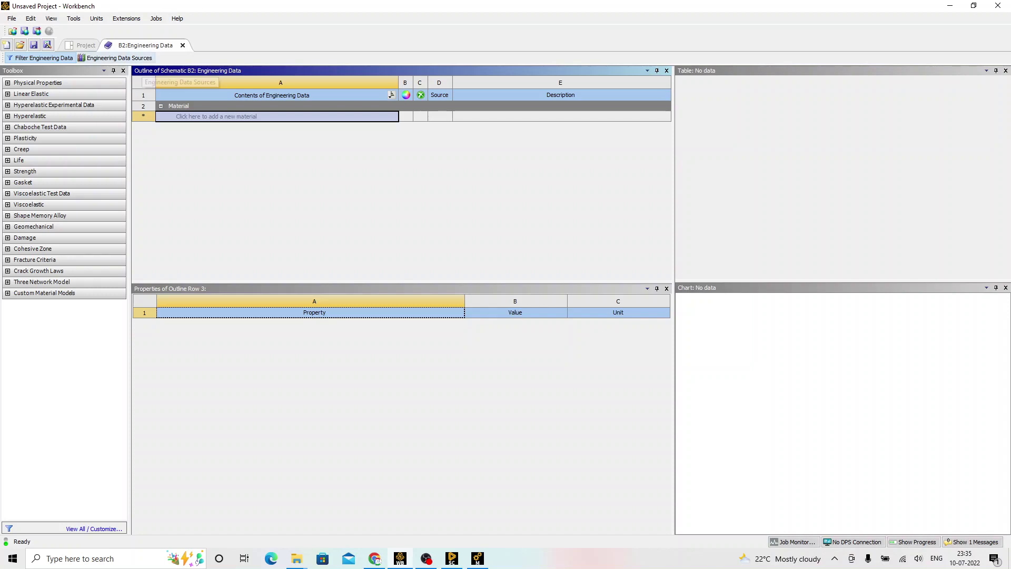
Step: Add Aluminum Alloy from the General Materials library to the Pressure vessel system and close its Engineering Data
{"action": "left_click", "coordinate": [119, 58]}
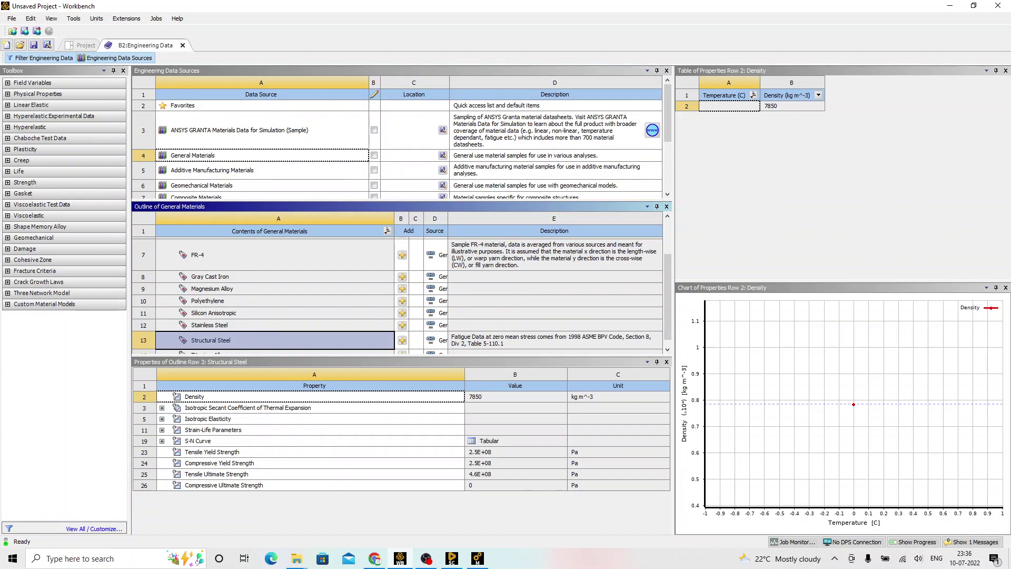
{"action": "scroll", "coordinate": [397, 285], "scroll_direction": "up", "scroll_amount": 3}
{"action": "left_click", "coordinate": [210, 265]}
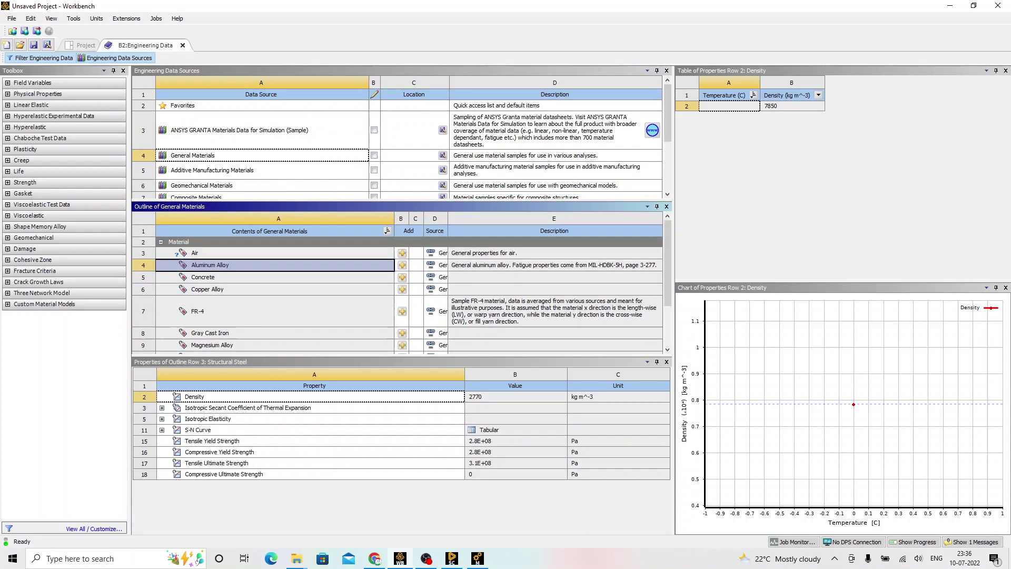
{"action": "left_click", "coordinate": [402, 265]}
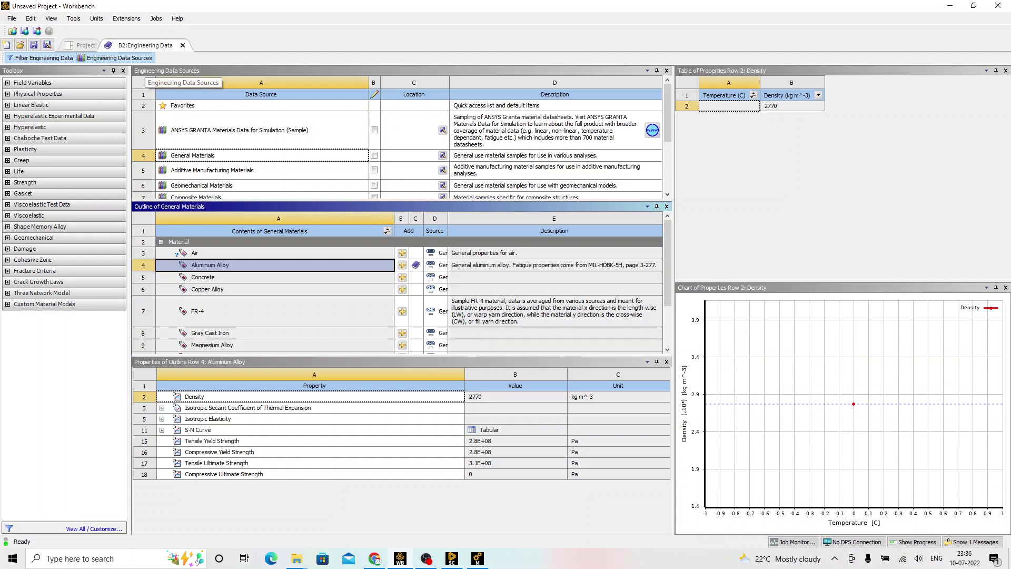
{"action": "left_click", "coordinate": [146, 58]}
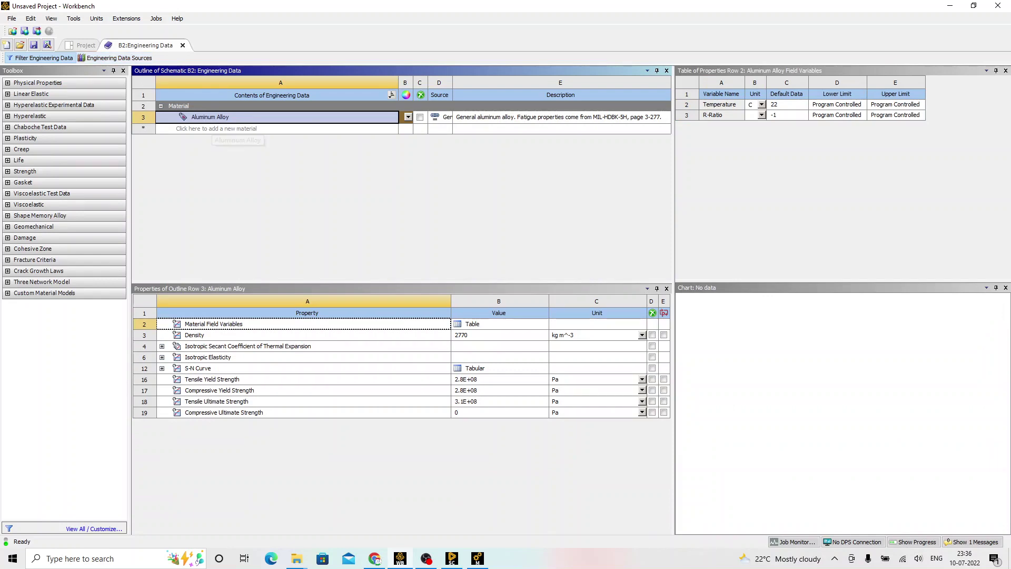
{"action": "left_click", "coordinate": [183, 45]}
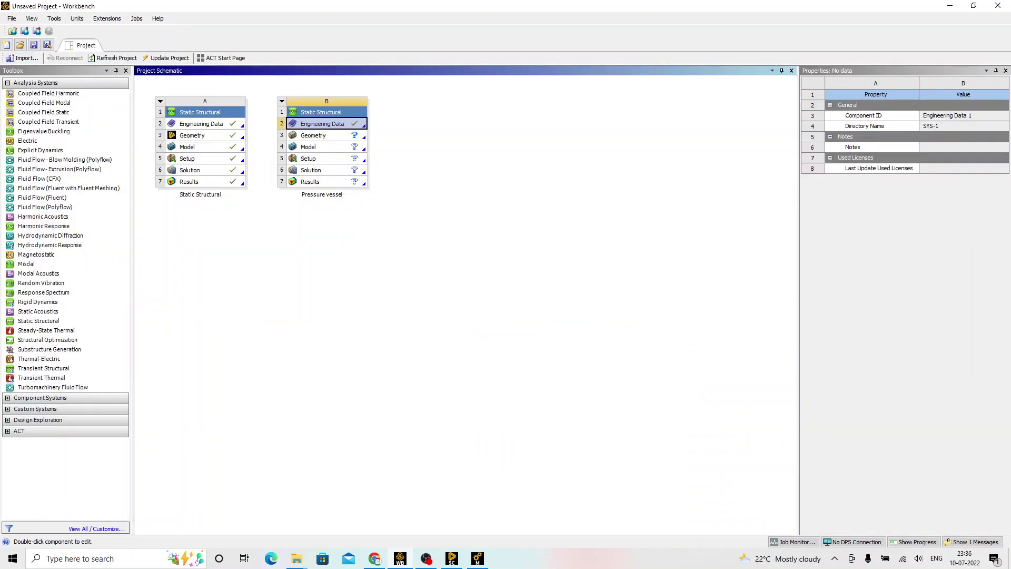
Step: Import the file "Small Pressure Vessel - 3D" as the Pressure vessel system's geometry
{"action": "left_click", "coordinate": [323, 135]}
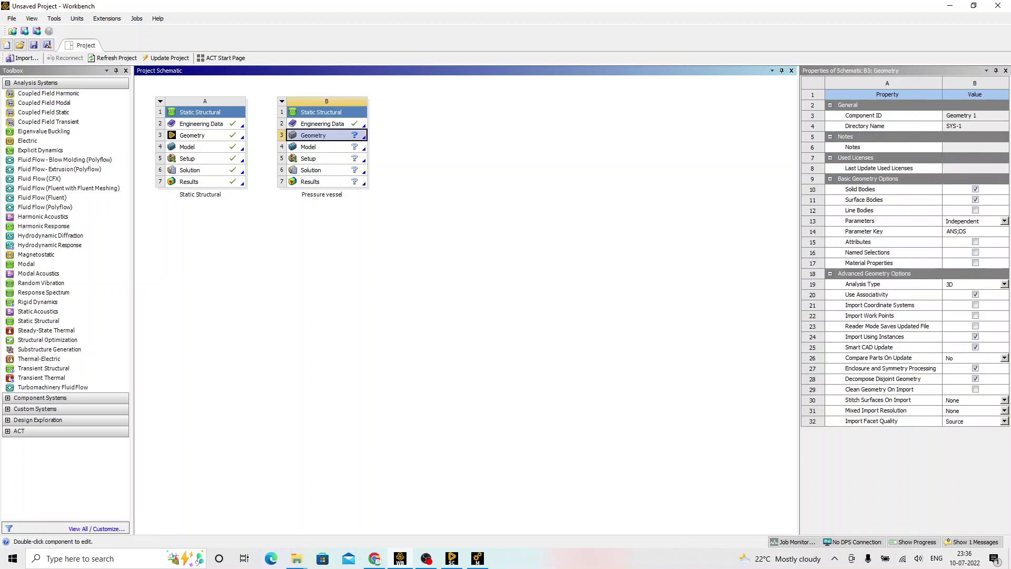
{"action": "right_click", "coordinate": [342, 135]}
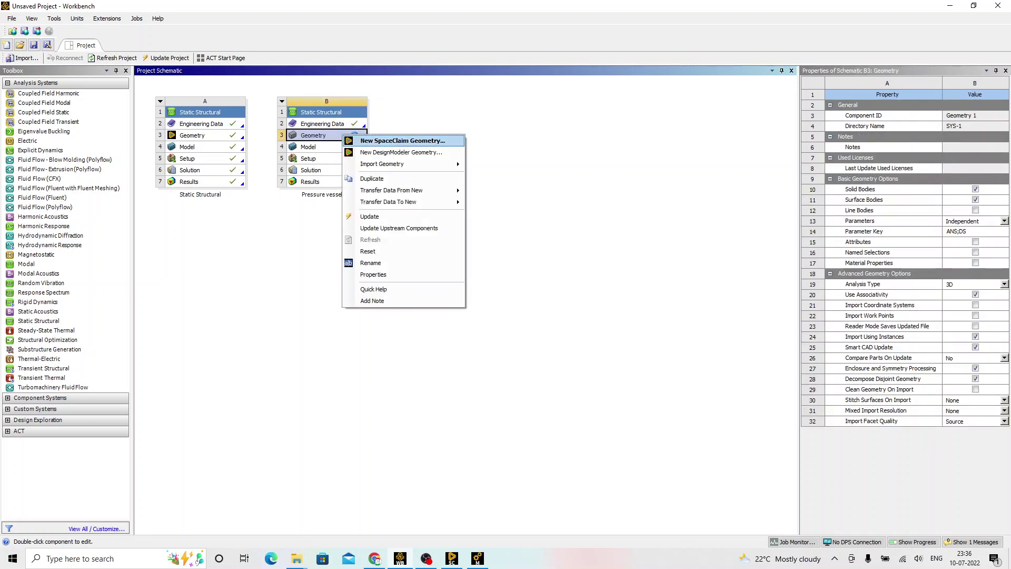
{"action": "mouse_move", "coordinate": [390, 164]}
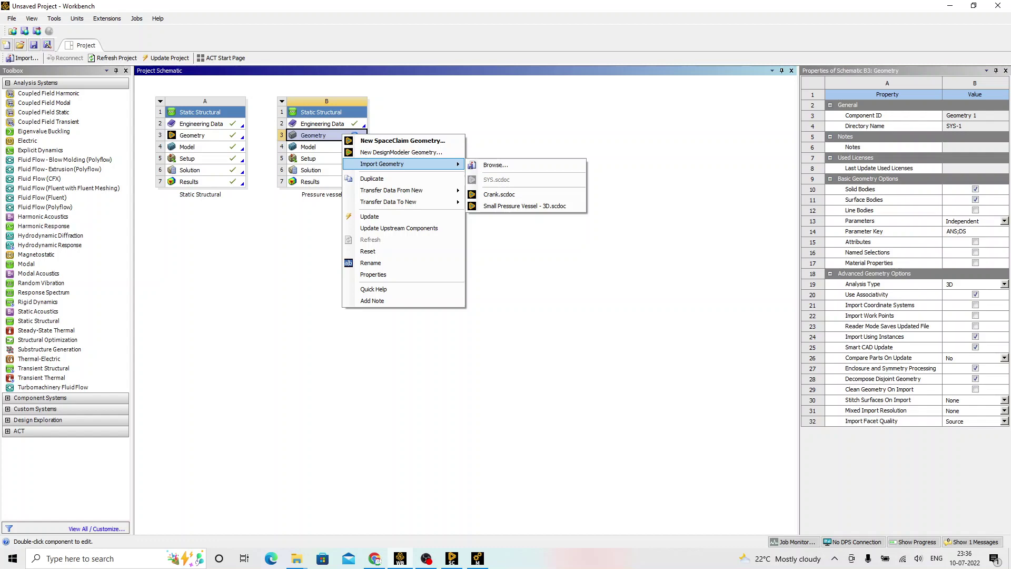
{"action": "left_click", "coordinate": [496, 165]}
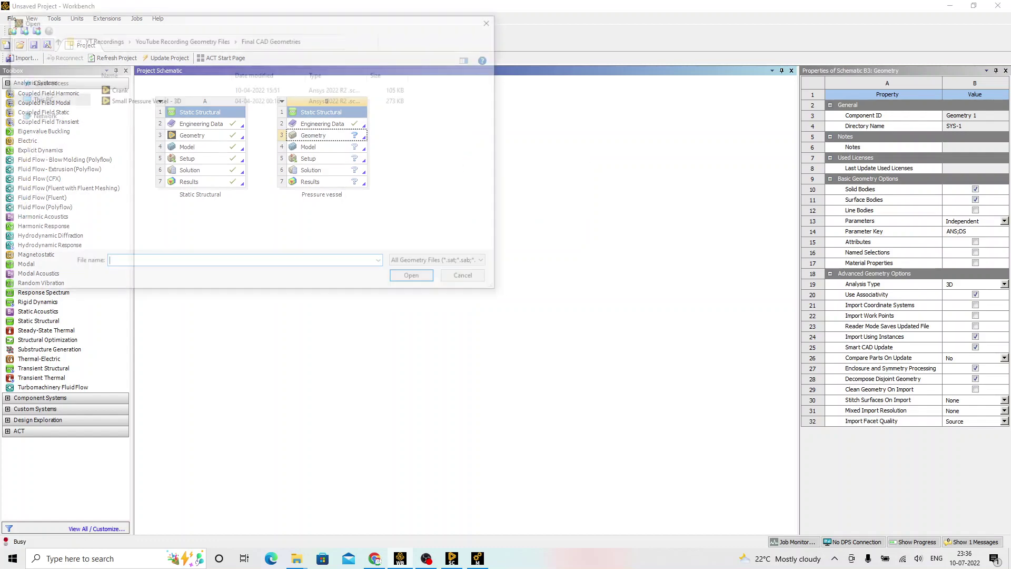
{"action": "double_click", "coordinate": [144, 100]}
{"action": "key", "text": "Return"}
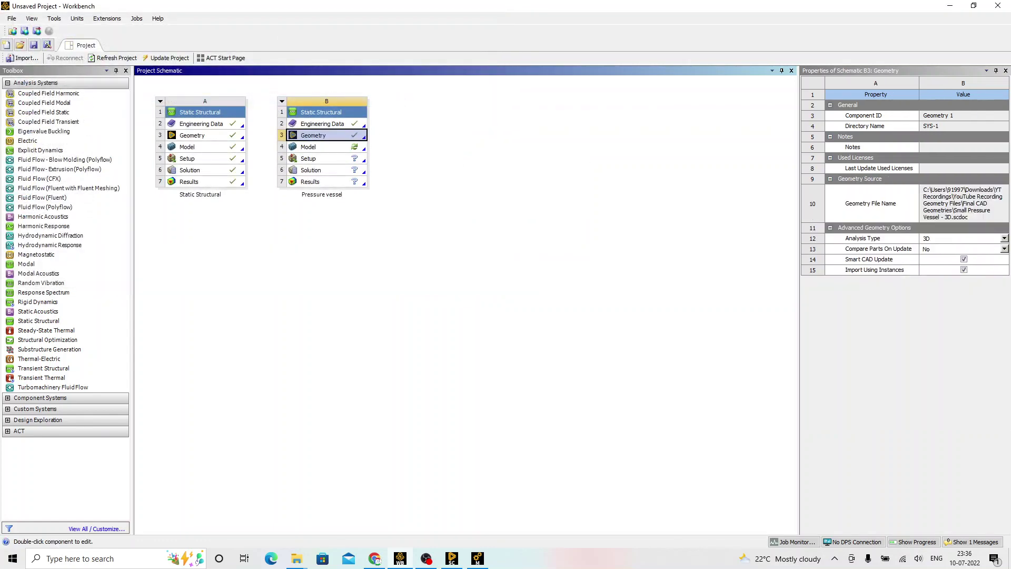
{"action": "left_click", "coordinate": [467, 271]}
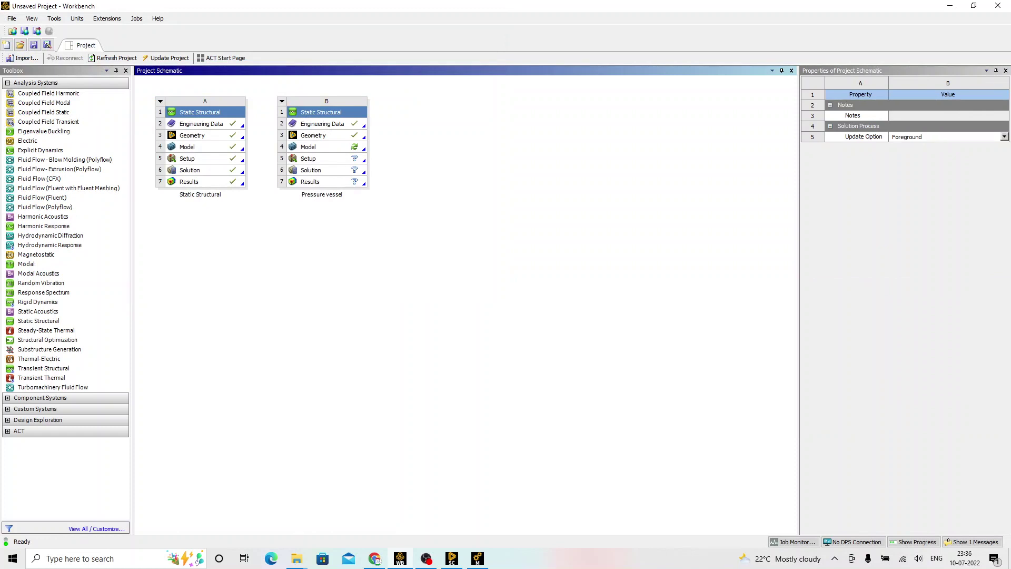
Step: Open the pressure vessel geometry for editing in SpaceClaim and close the crank's SpaceClaim window
{"action": "right_click", "coordinate": [337, 136]}
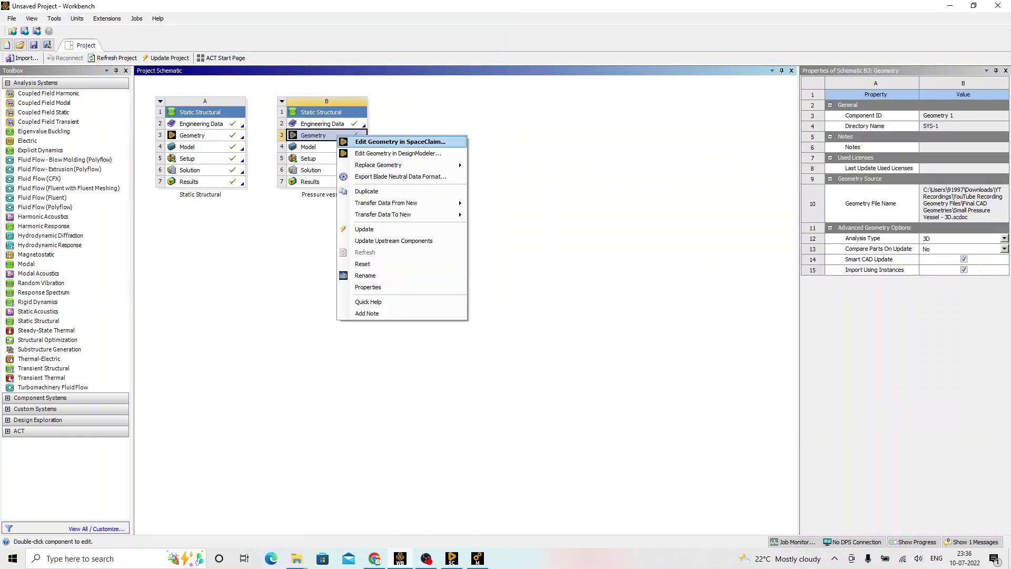
{"action": "left_click", "coordinate": [400, 142]}
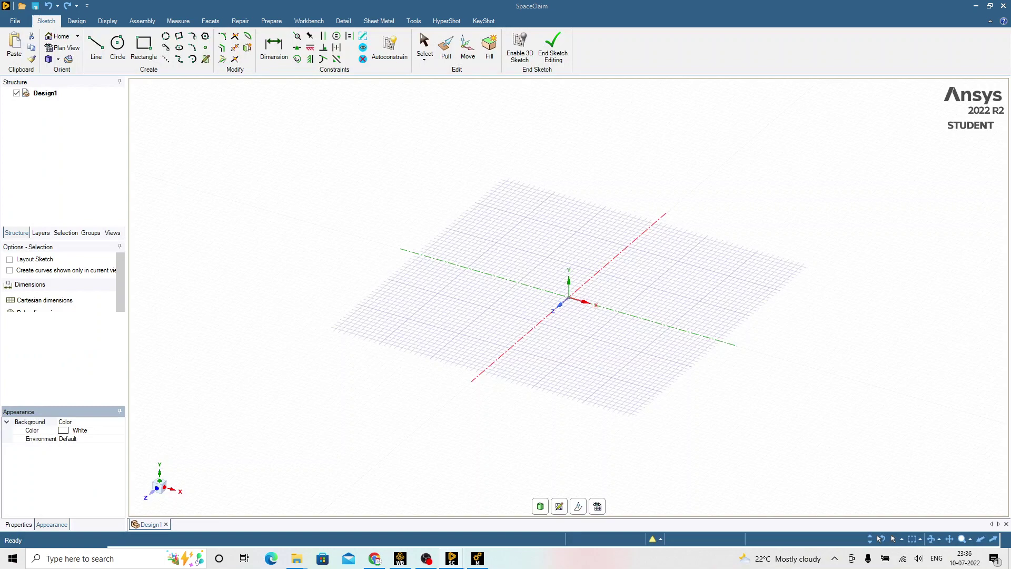
{"action": "left_click", "coordinate": [452, 559]}
{"action": "left_click", "coordinate": [396, 514]}
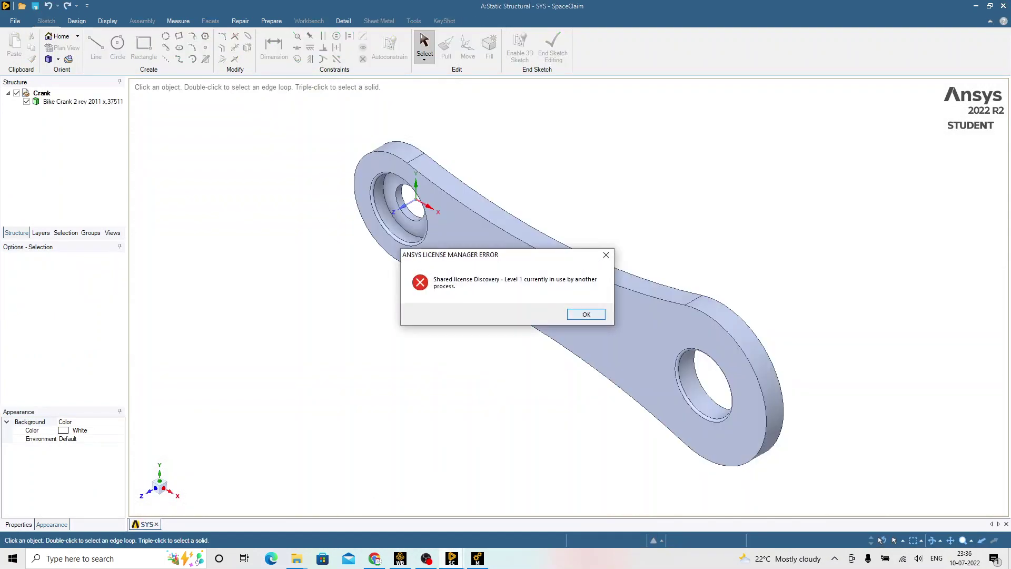
{"action": "left_click", "coordinate": [586, 314]}
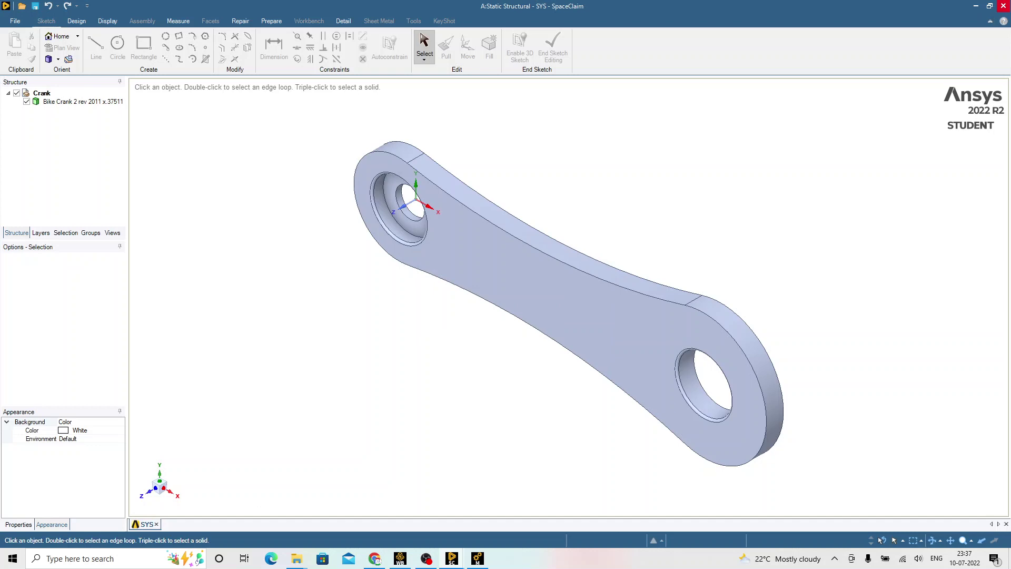
{"action": "left_click", "coordinate": [1003, 6]}
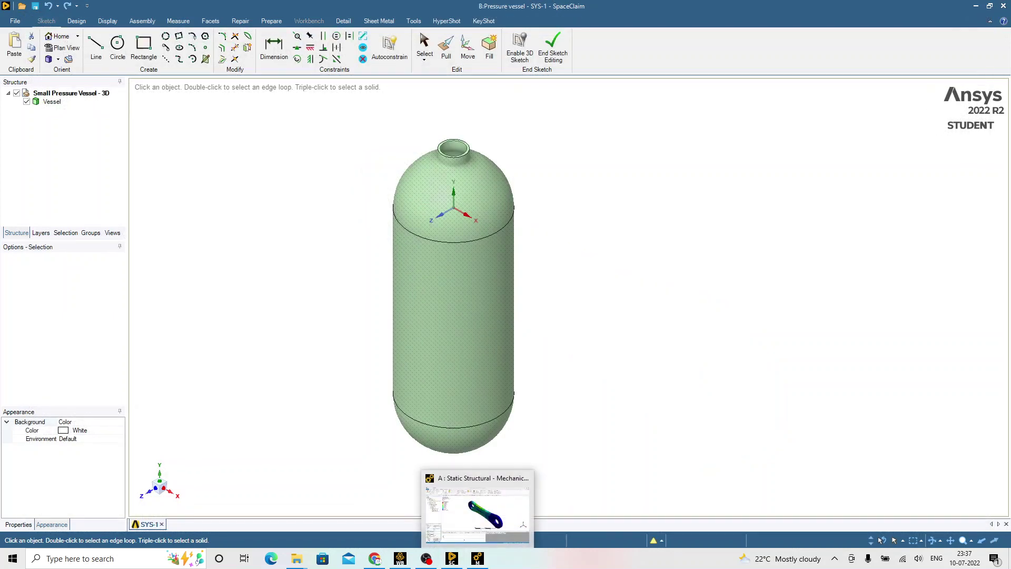
Step: Examine the solid vessel model, including its cylindrical body, domed ends and neck opening
{"action": "middle_click_drag", "start_coordinate": [514, 219], "coordinate": [577, 269]}
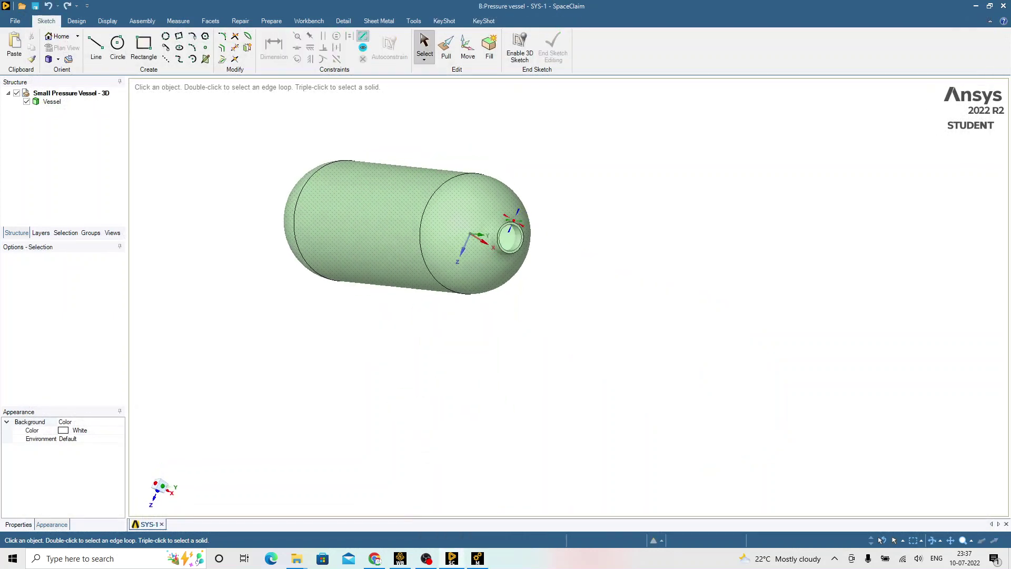
{"action": "middle_click_drag", "start_coordinate": [488, 288], "coordinate": [577, 329], "text": "ctrl"}
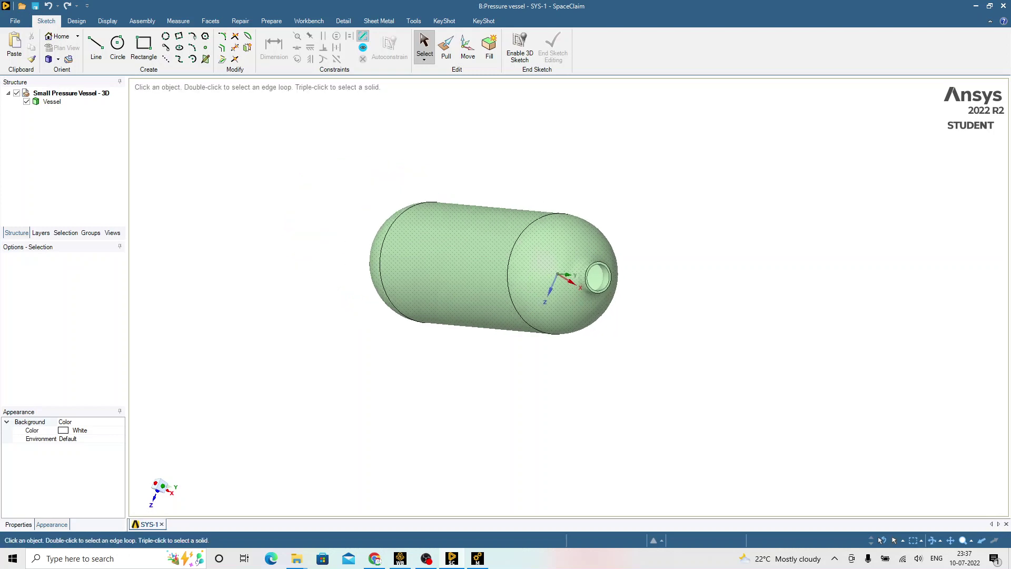
{"action": "scroll", "coordinate": [578, 329], "scroll_direction": "down", "scroll_amount": 2}
{"action": "scroll", "coordinate": [578, 329], "scroll_direction": "down", "scroll_amount": 1}
{"action": "scroll", "coordinate": [578, 329], "scroll_direction": "up", "scroll_amount": 6}
{"action": "mouse_move", "coordinate": [428, 325]}
{"action": "middle_mouse_down", "text": "ctrl"}
{"action": "mouse_move", "coordinate": [495, 362]}
{"action": "mouse_move", "coordinate": [537, 363]}
{"action": "mouse_move", "coordinate": [544, 334]}
{"action": "middle_mouse_up", "text": "ctrl"}
{"action": "scroll", "coordinate": [537, 364], "scroll_direction": "up", "scroll_amount": 2}
{"action": "scroll", "coordinate": [538, 364], "scroll_direction": "down", "scroll_amount": 3}
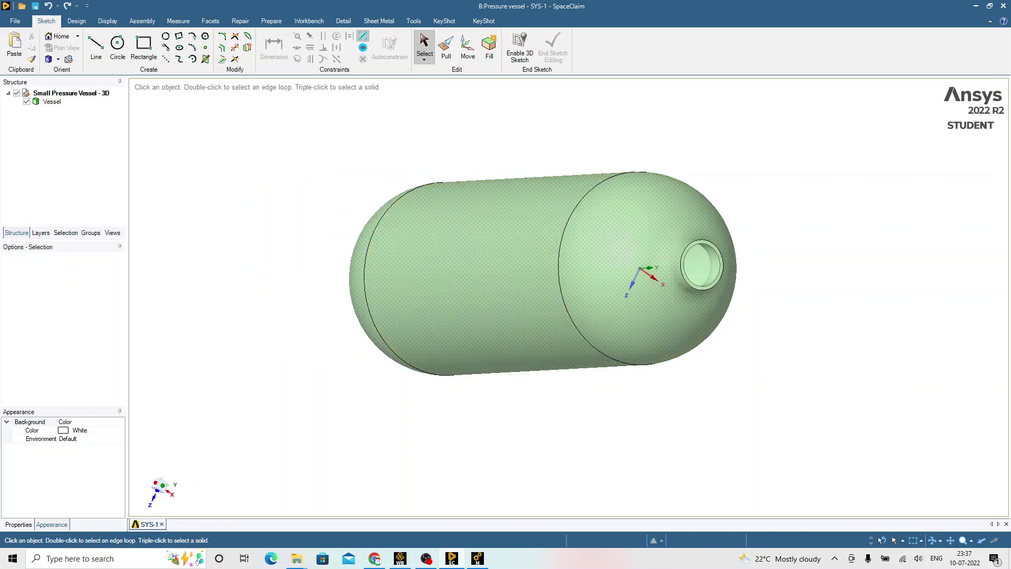
Step: Create a midsurface of the vessel body from its inner and outer face pair, using selected faces and the Middle position
{"action": "left_click", "coordinate": [76, 21]}
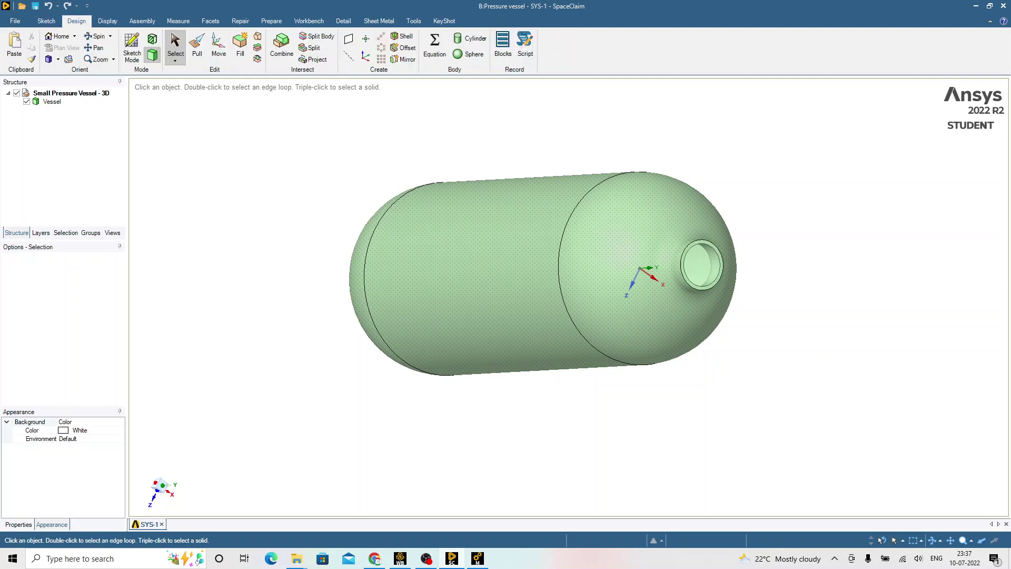
{"action": "left_click", "coordinate": [272, 21]}
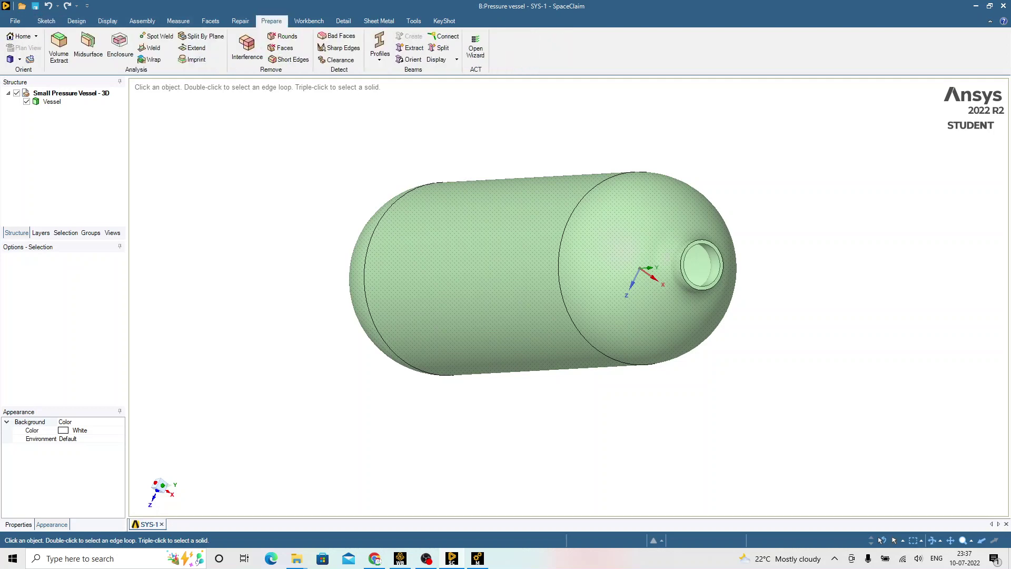
{"action": "left_click", "coordinate": [88, 47]}
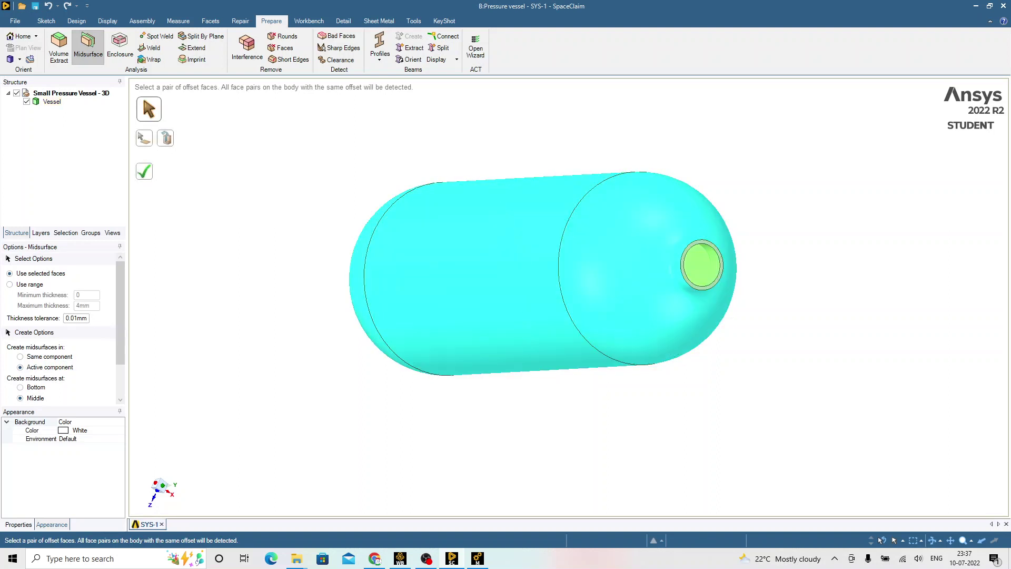
{"action": "left_click", "coordinate": [145, 173]}
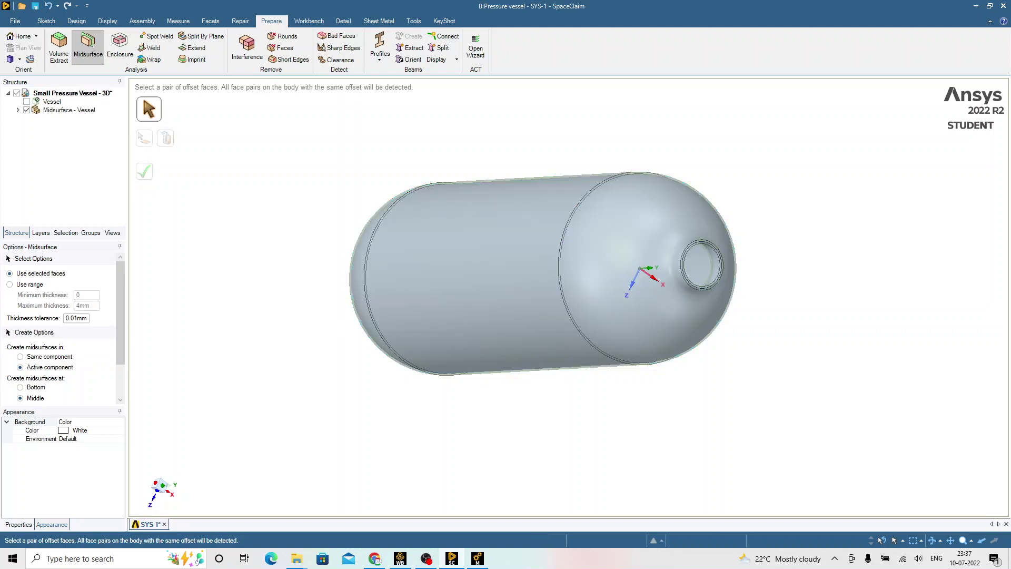
Step: Compare the hidden solid Vessel body with the new midsurface body in the structure tree, and exit the Midsurface tool
{"action": "left_click", "coordinate": [18, 110]}
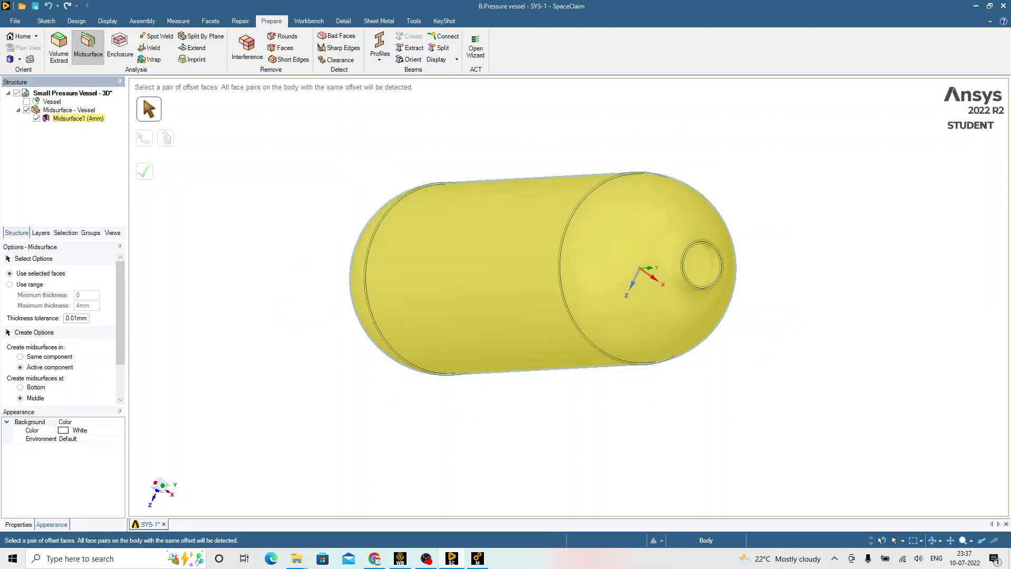
{"action": "left_click", "coordinate": [52, 101]}
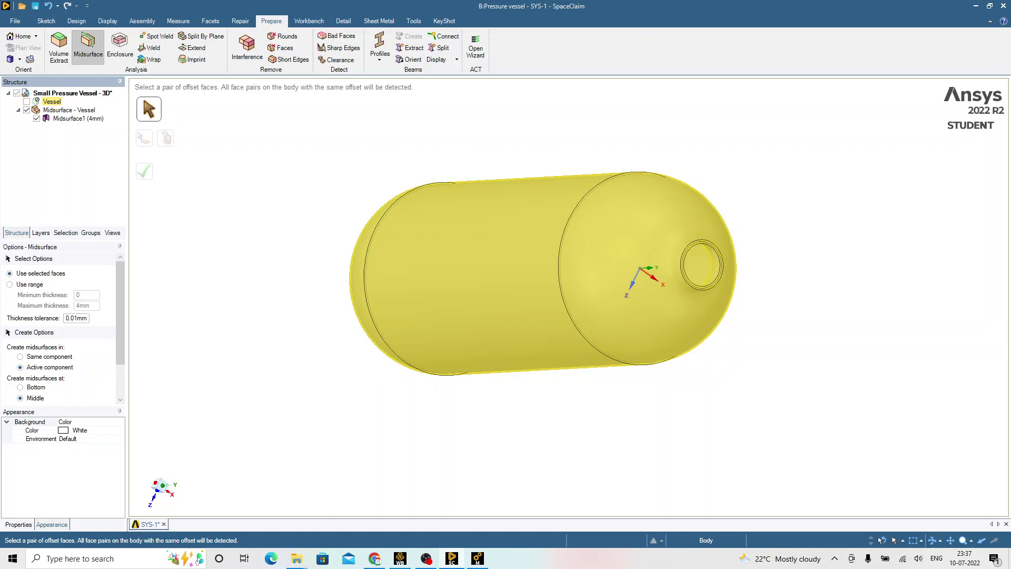
{"action": "key", "text": "Escape"}
{"action": "mouse_move", "coordinate": [531, 180]}
{"action": "middle_mouse_down"}
{"action": "mouse_move", "coordinate": [629, 185]}
{"action": "mouse_move", "coordinate": [561, 183]}
{"action": "mouse_move", "coordinate": [494, 213]}
{"action": "middle_mouse_up"}
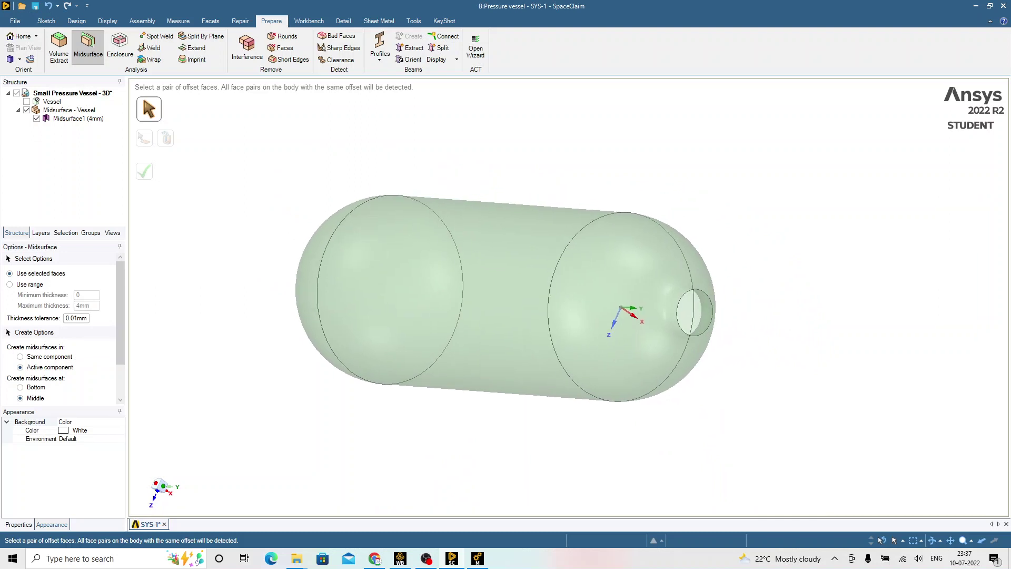
{"action": "left_click", "coordinate": [52, 102]}
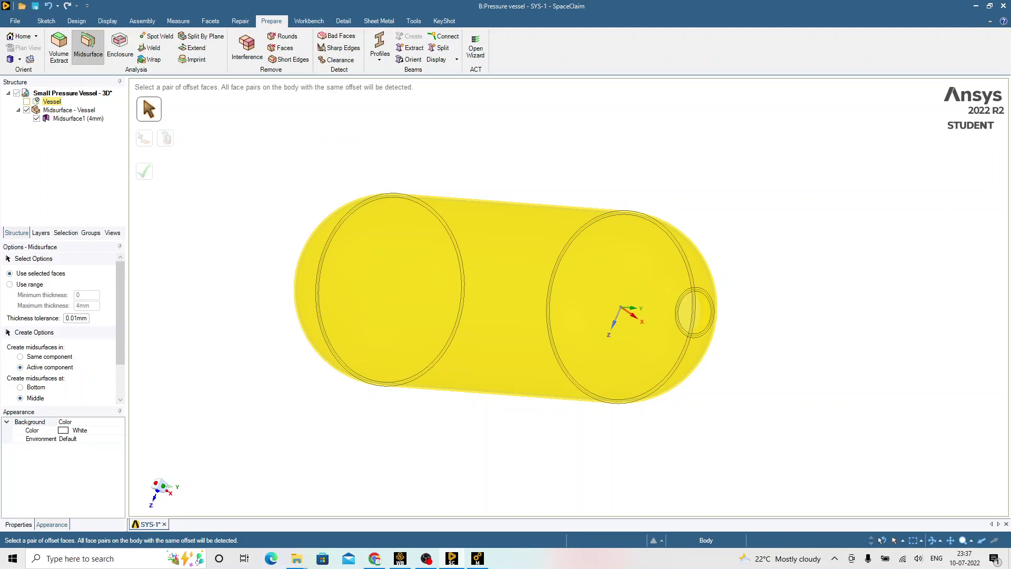
{"action": "left_click", "coordinate": [78, 119]}
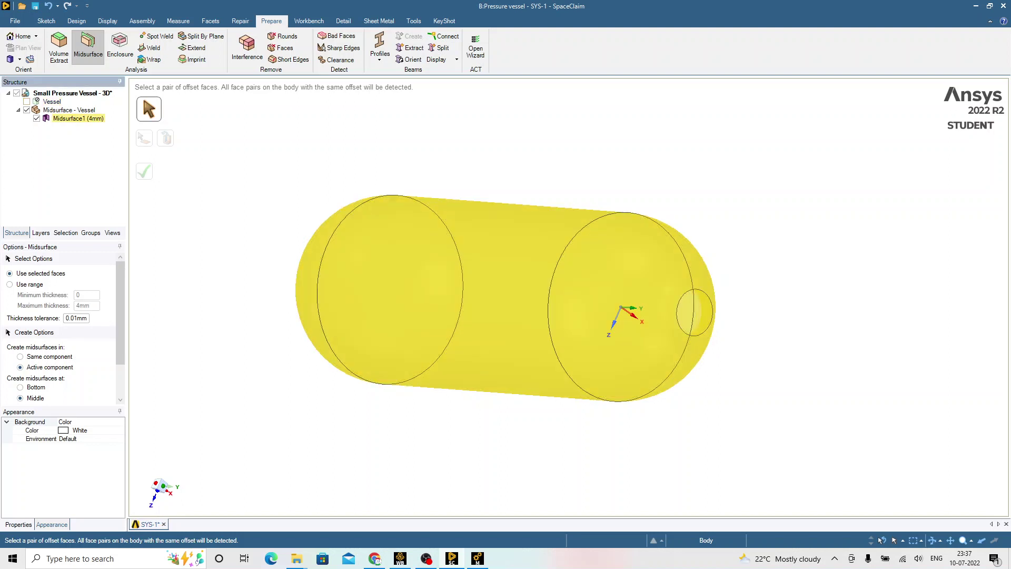
{"action": "key", "text": "Escape"}
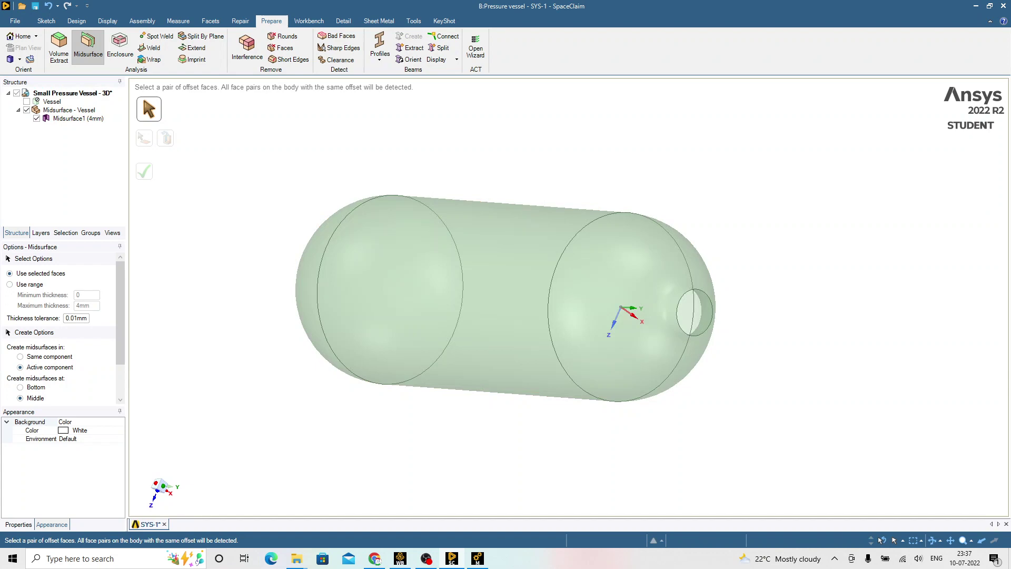
{"action": "key", "text": "Escape"}
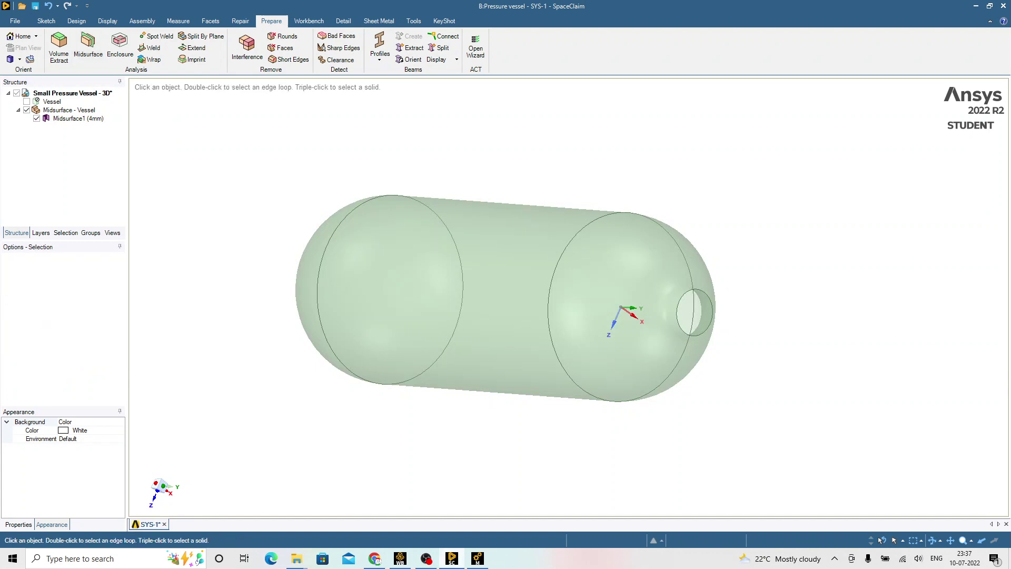
Step: Switch back to the project schematic in Workbench
{"action": "mouse_move", "coordinate": [477, 558]}
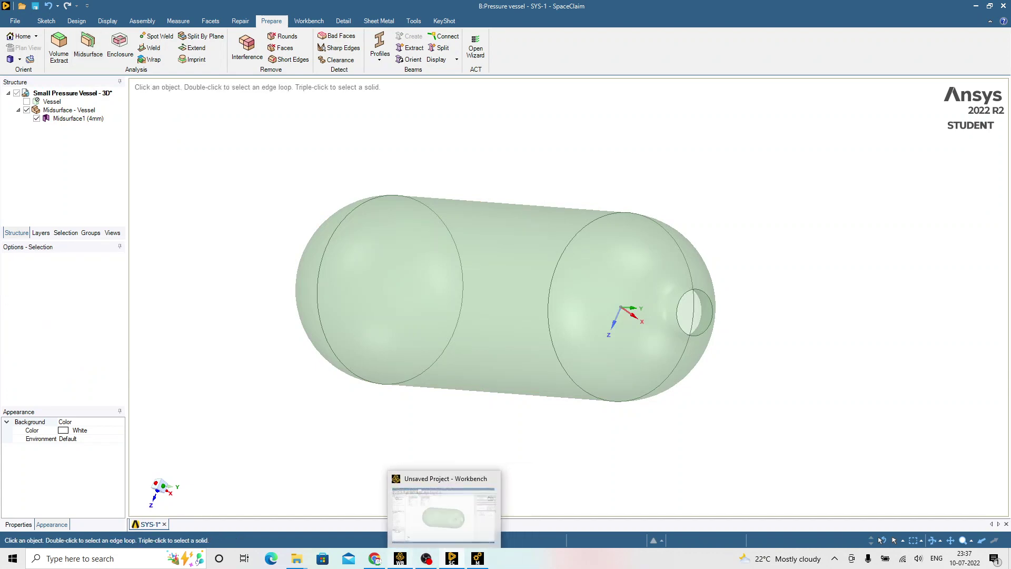
{"action": "left_click", "coordinate": [401, 558]}
{"action": "left_click", "coordinate": [416, 306]}
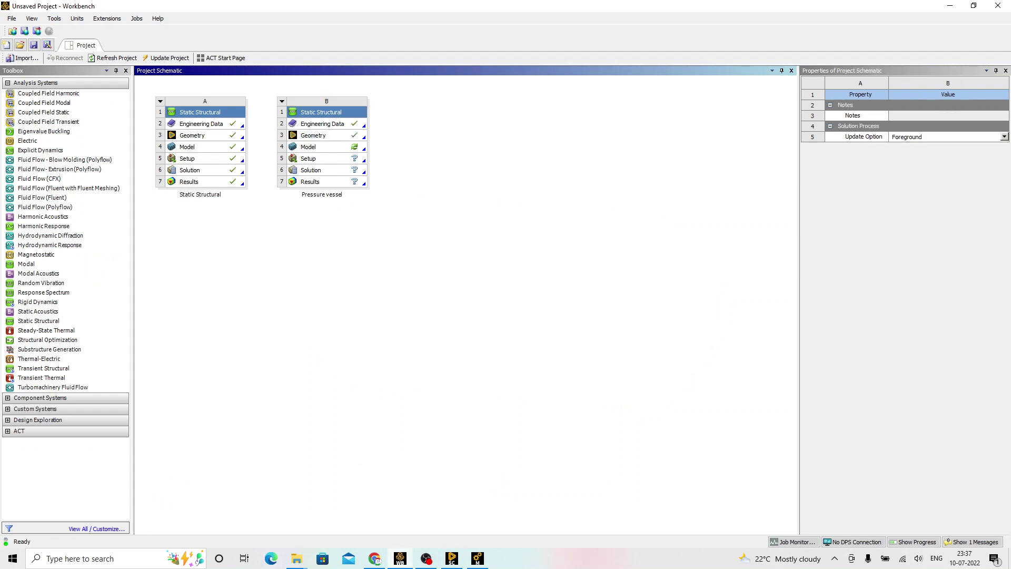
Step: Open the pressure vessel system's Model in Mechanical and assign Aluminum Alloy to the vessel's midsurface body
{"action": "double_click", "coordinate": [309, 147]}
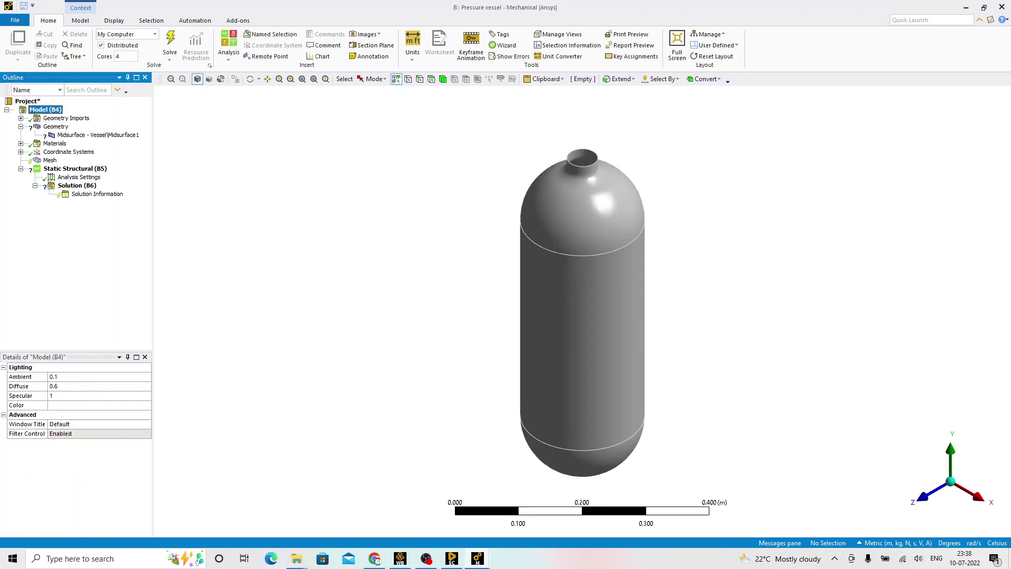
{"action": "left_click", "coordinate": [98, 135]}
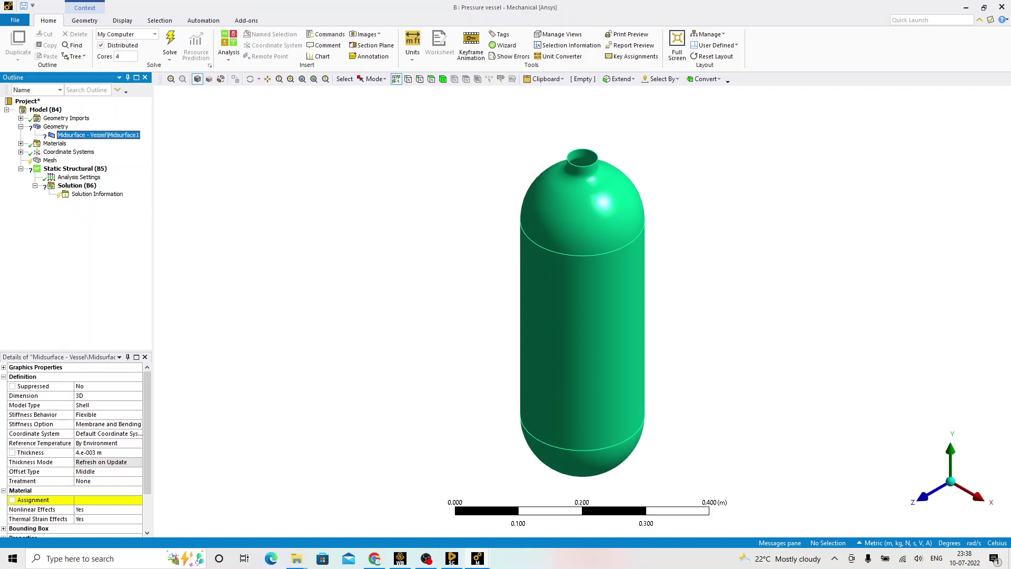
{"action": "left_click", "coordinate": [105, 500]}
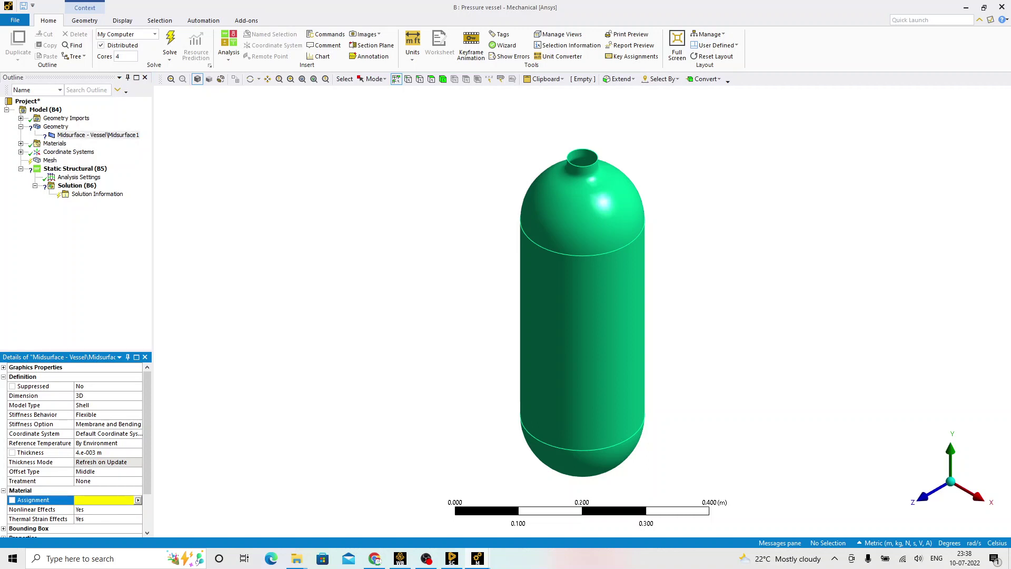
{"action": "left_click", "coordinate": [138, 500]}
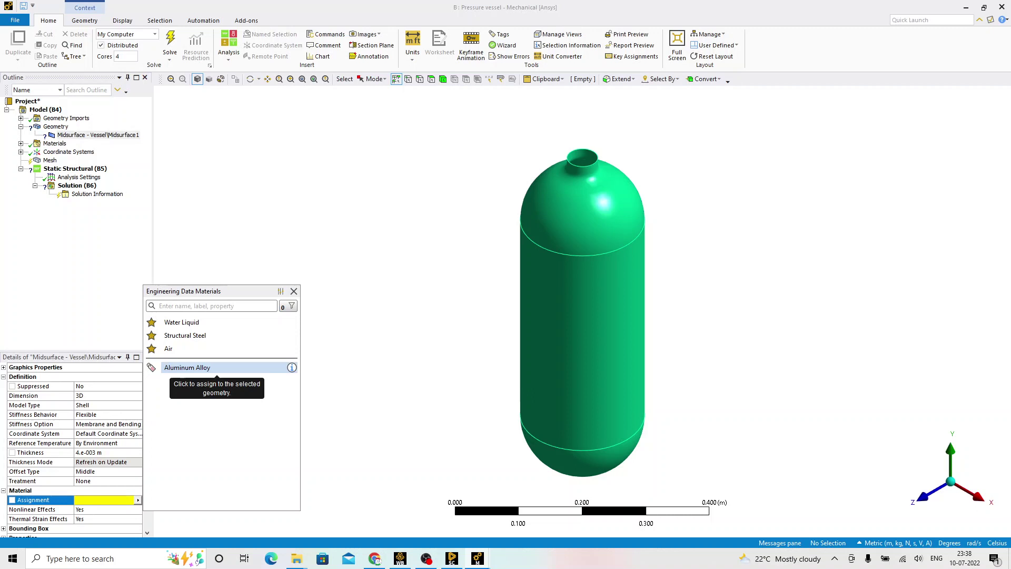
{"action": "left_click", "coordinate": [216, 368]}
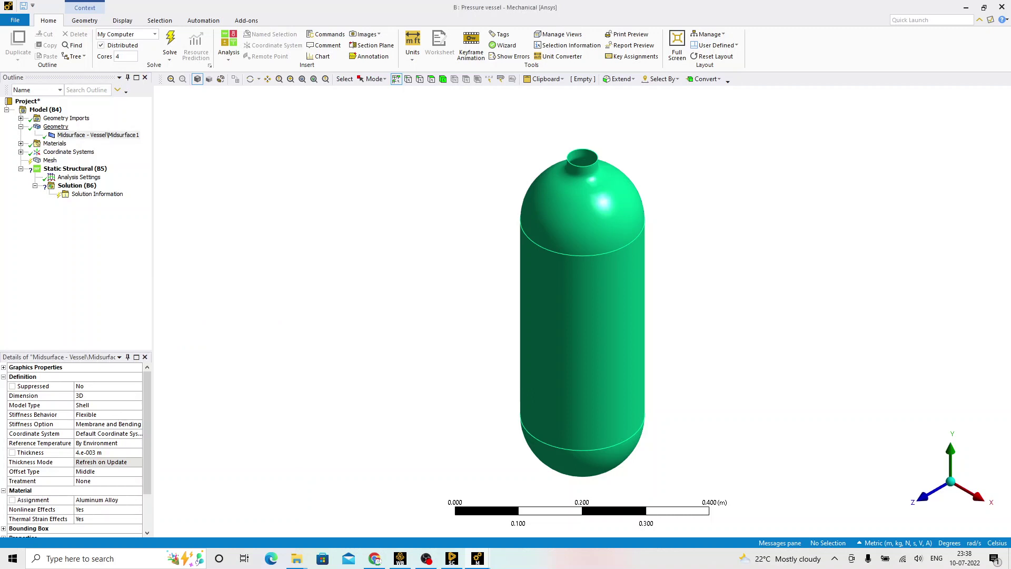
Step: Set the unit system to Metric (mm, t, N, s, mV, mA) and review the midsurface body's shell properties
{"action": "left_click", "coordinate": [55, 126]}
{"action": "left_click", "coordinate": [98, 135]}
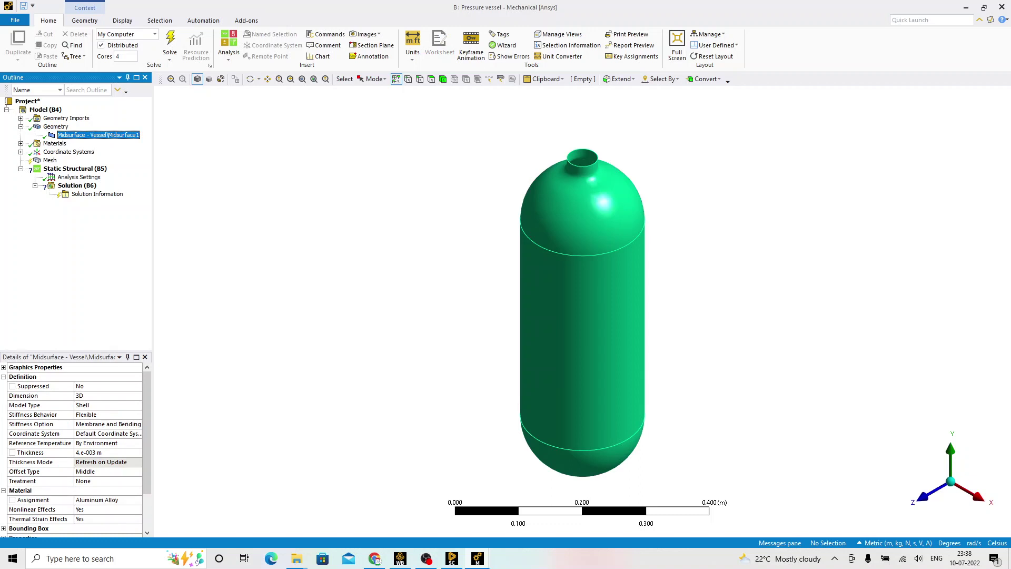
{"action": "left_click", "coordinate": [895, 543]}
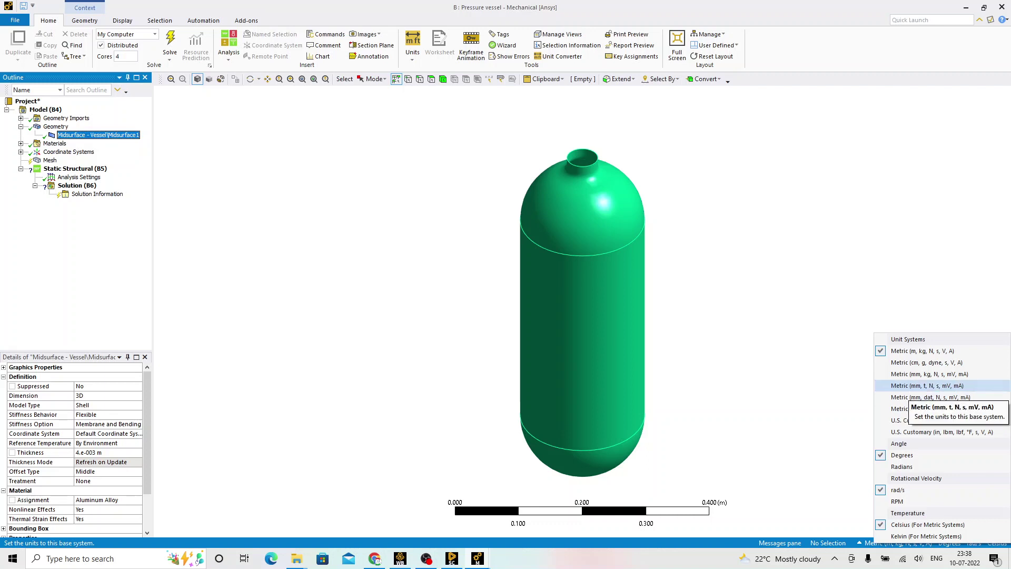
{"action": "left_click", "coordinate": [910, 387]}
{"action": "middle_click_drag", "start_coordinate": [605, 202], "coordinate": [691, 274]}
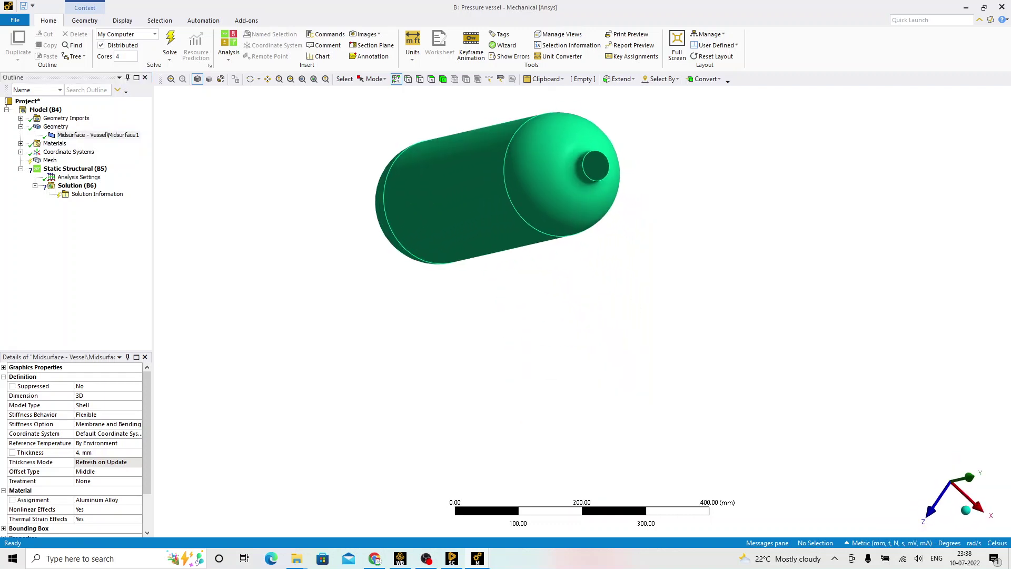
{"action": "left_click", "coordinate": [98, 135]}
Step: Generate the vessel's mesh with the default element size and inspect the elements around the dome and neck
{"action": "right_click", "coordinate": [48, 160]}
{"action": "left_click", "coordinate": [84, 192]}
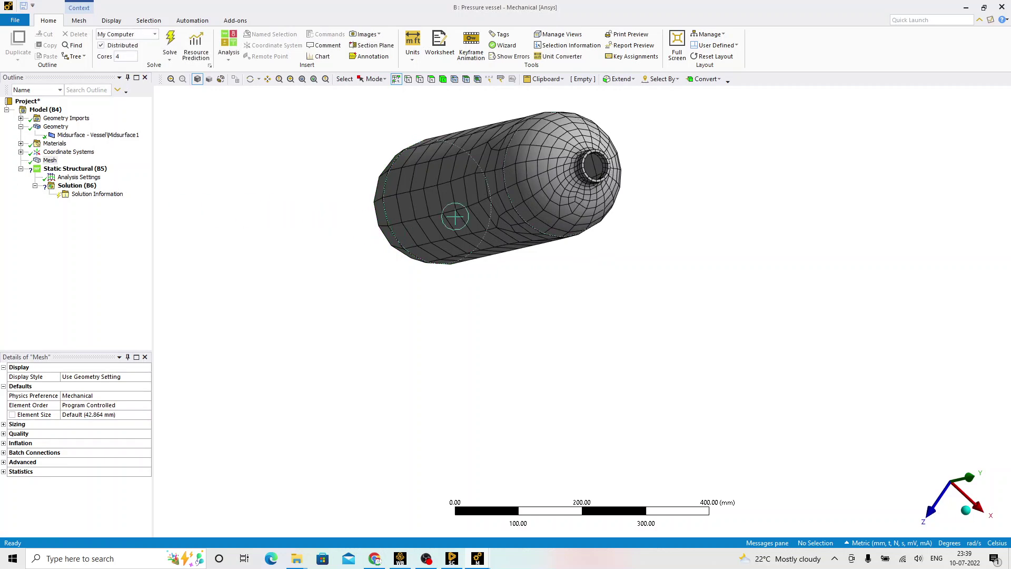
{"action": "middle_click_drag", "start_coordinate": [470, 201], "coordinate": [454, 306], "text": "ctrl"}
{"action": "scroll", "coordinate": [603, 325], "scroll_direction": "up", "scroll_amount": 10}
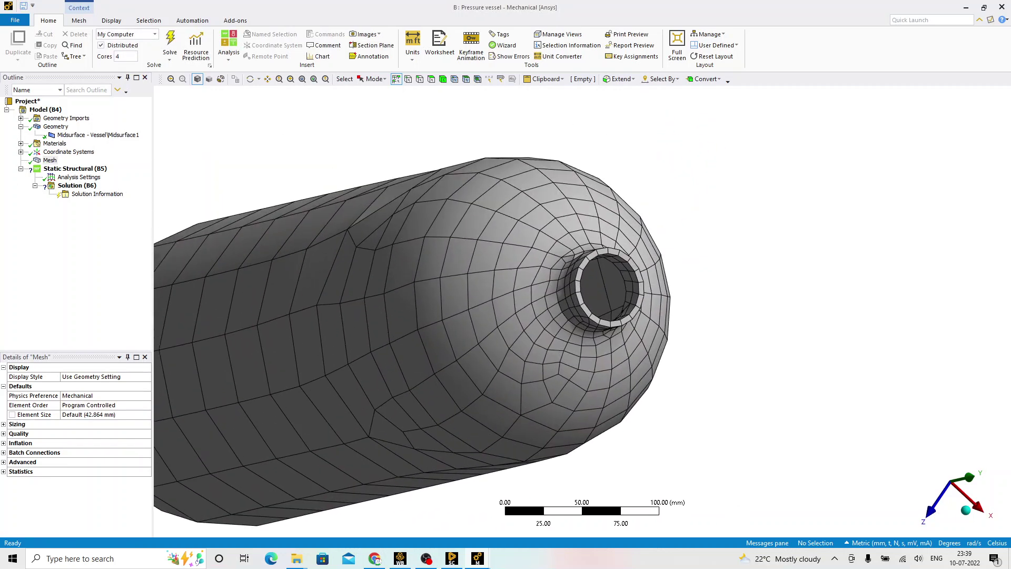
{"action": "scroll", "coordinate": [709, 257], "scroll_direction": "up", "scroll_amount": 2}
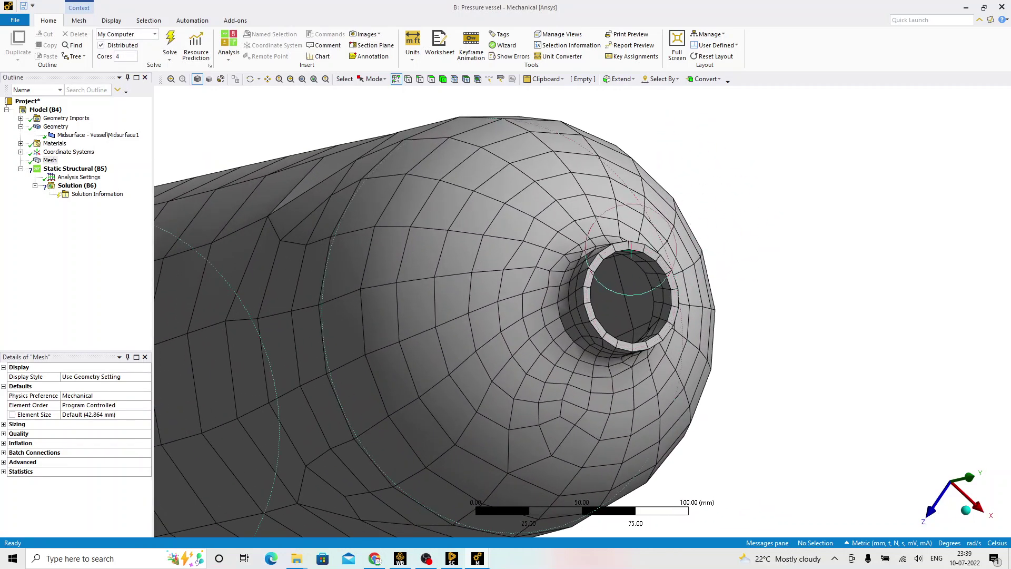
{"action": "middle_click_drag", "start_coordinate": [631, 252], "coordinate": [601, 236]}
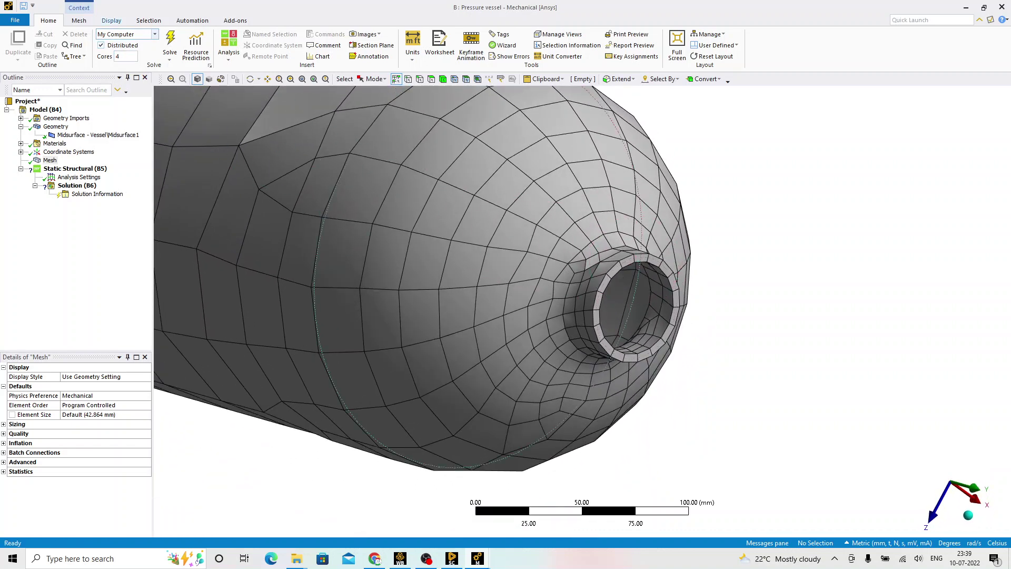
Step: Compare the shell mesh with the Thick Shells and Beams display switched off and on, leaving it on
{"action": "left_click", "coordinate": [111, 21]}
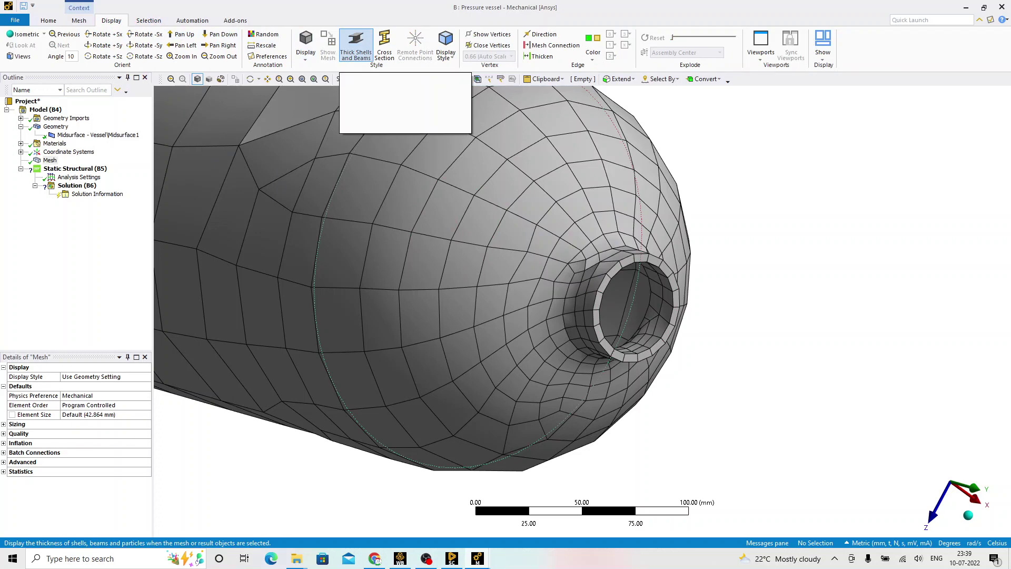
{"action": "left_click", "coordinate": [357, 43]}
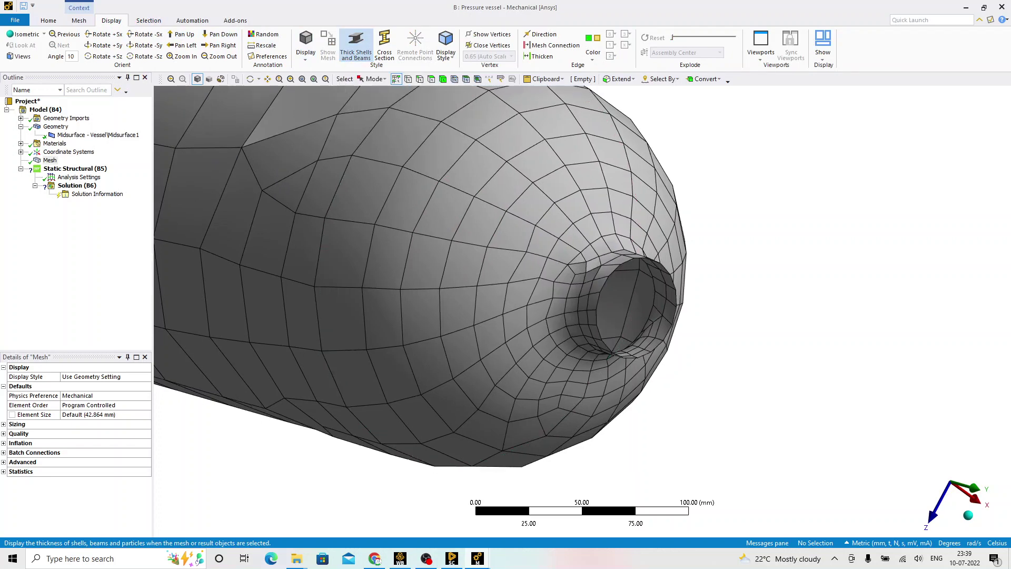
{"action": "left_click", "coordinate": [356, 43]}
{"action": "left_click", "coordinate": [356, 43]}
{"action": "left_click", "coordinate": [356, 43]}
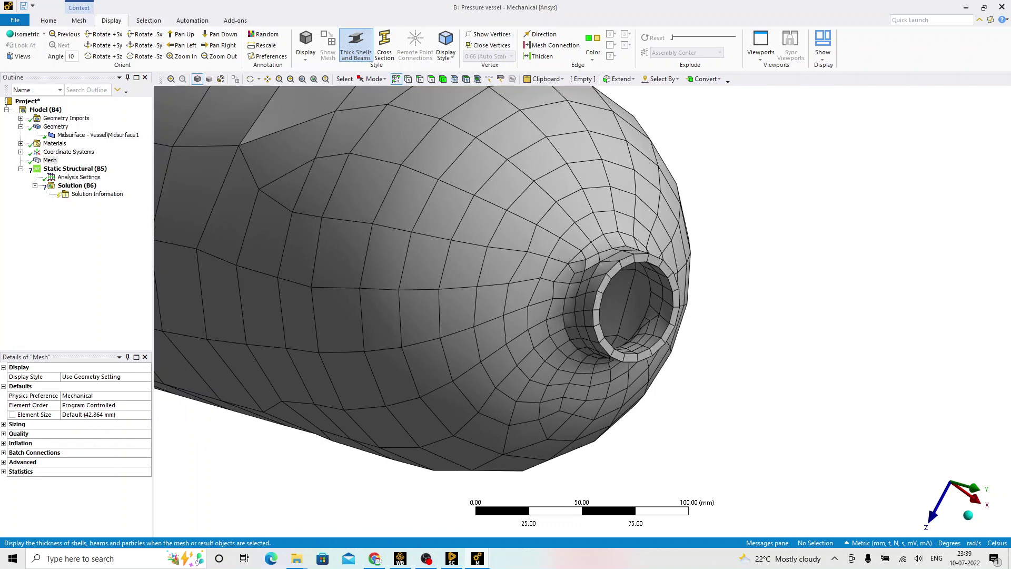
{"action": "left_click", "coordinate": [357, 43]}
{"action": "left_click", "coordinate": [356, 43]}
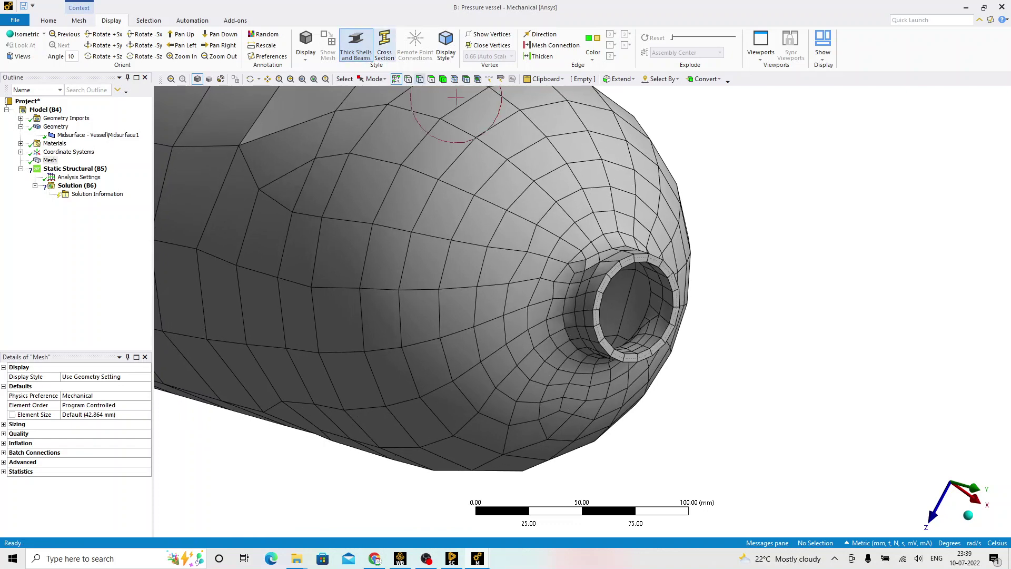
{"action": "scroll", "coordinate": [751, 193], "scroll_direction": "down", "scroll_amount": 5}
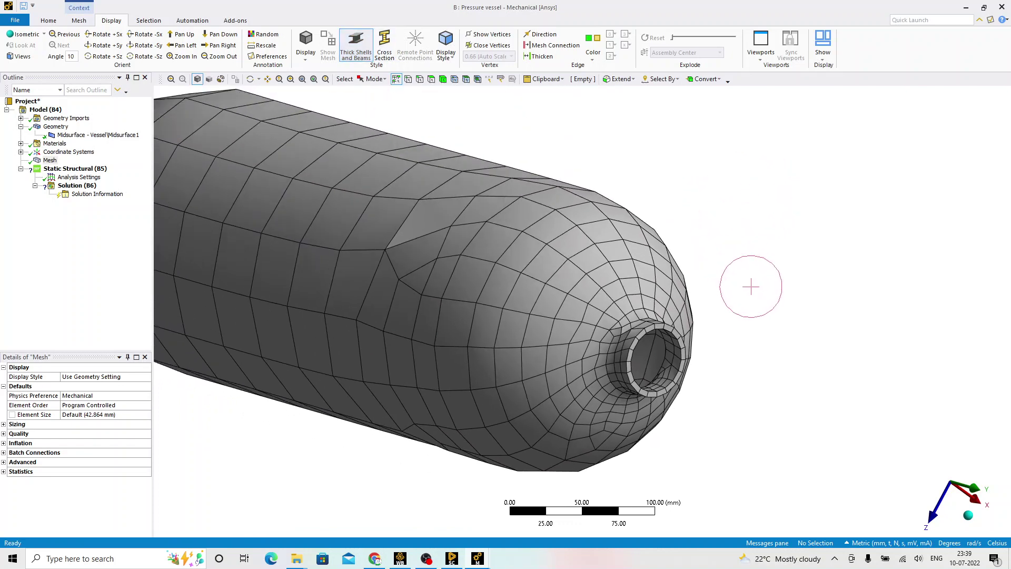
{"action": "left_click_drag", "start_coordinate": [713, 275], "coordinate": [716, 269]}
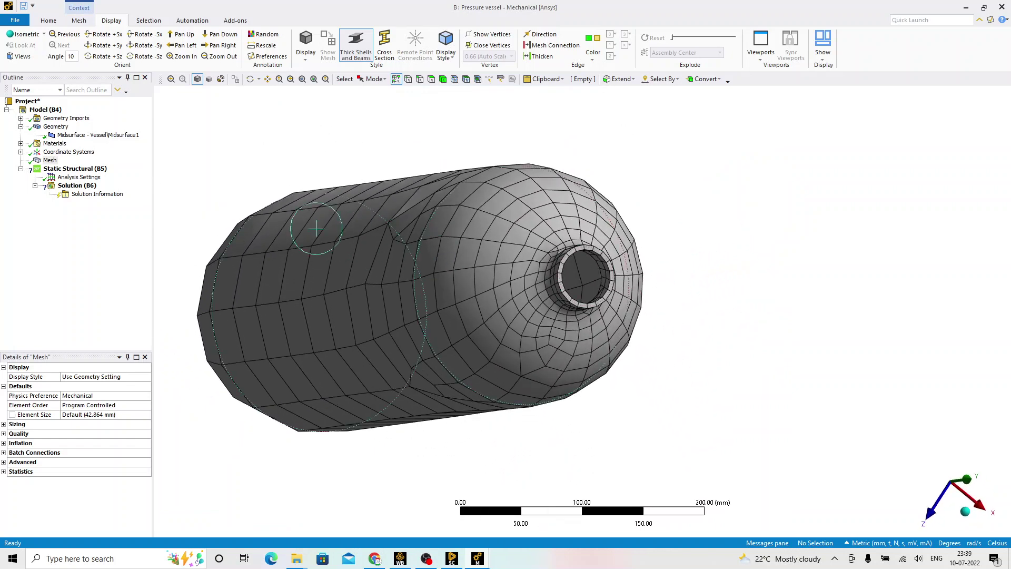
Step: Insert a Pressure load in the static structural analysis, scoped to the vessel's cylindrical body and both domed ends
{"action": "left_click", "coordinate": [76, 168]}
{"action": "right_click", "coordinate": [87, 170]}
{"action": "mouse_move", "coordinate": [137, 176]}
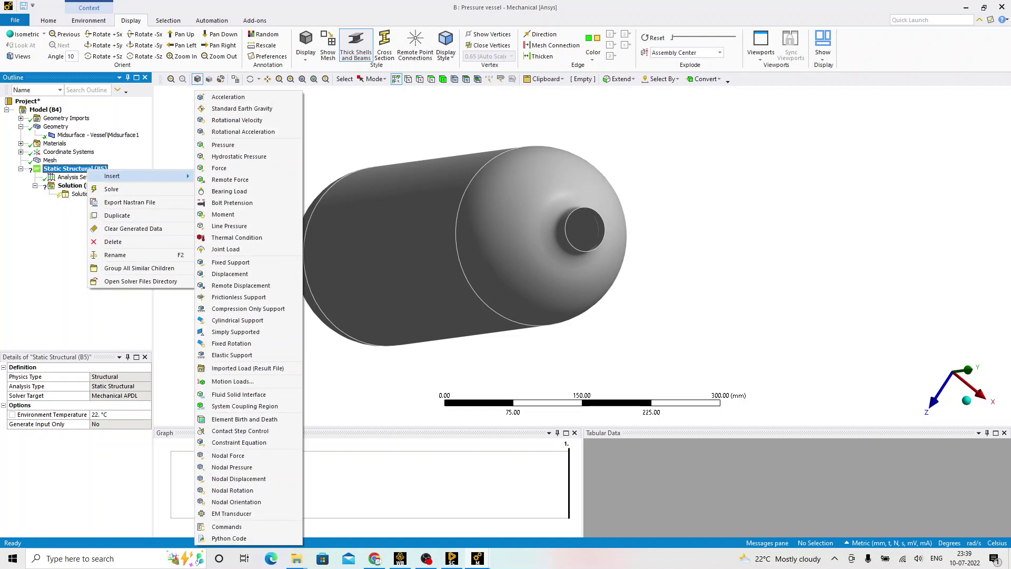
{"action": "left_click", "coordinate": [223, 145]}
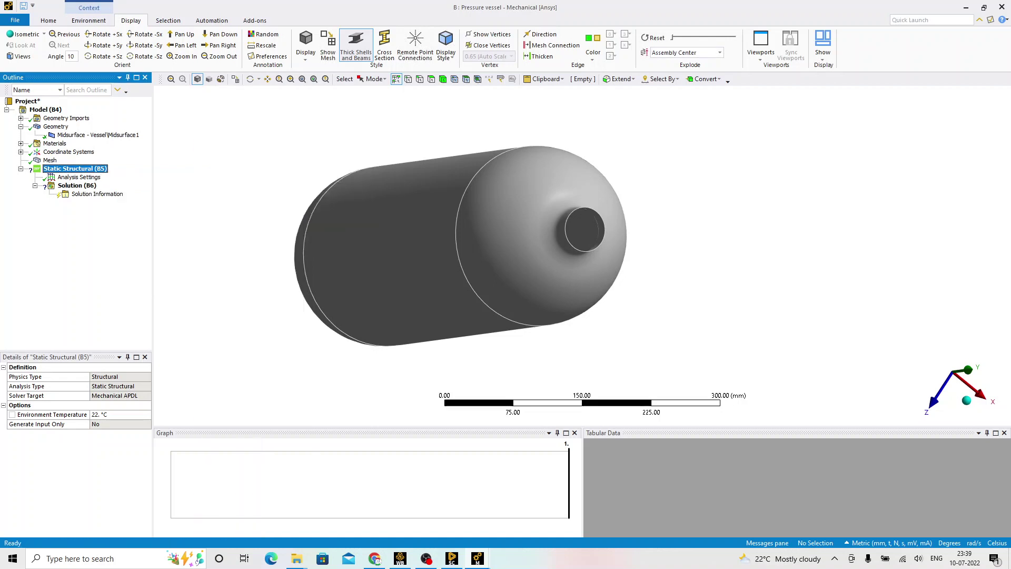
{"action": "left_click_drag", "start_coordinate": [421, 226], "coordinate": [591, 226]}
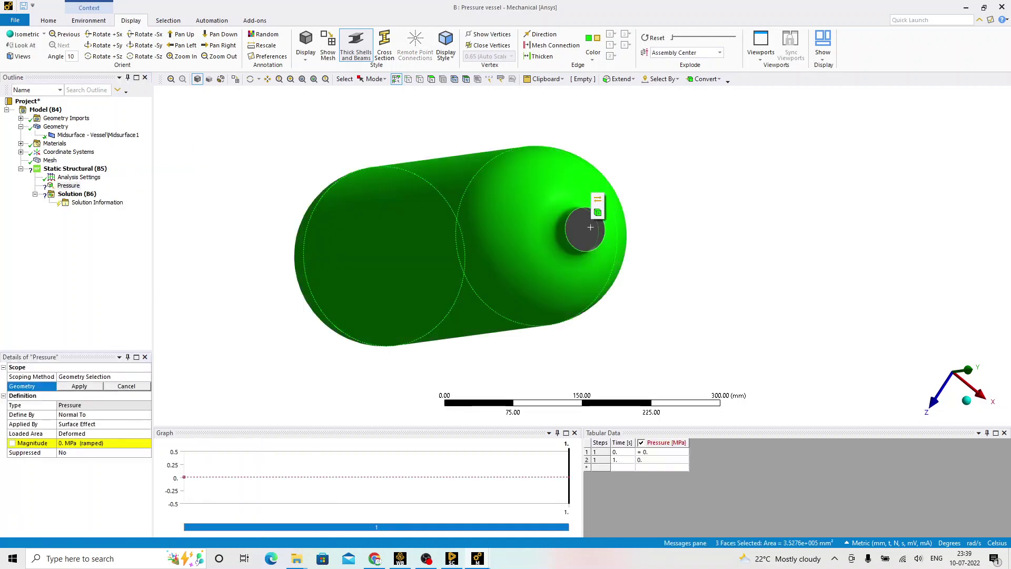
{"action": "middle_click_drag", "start_coordinate": [591, 226], "coordinate": [602, 243]}
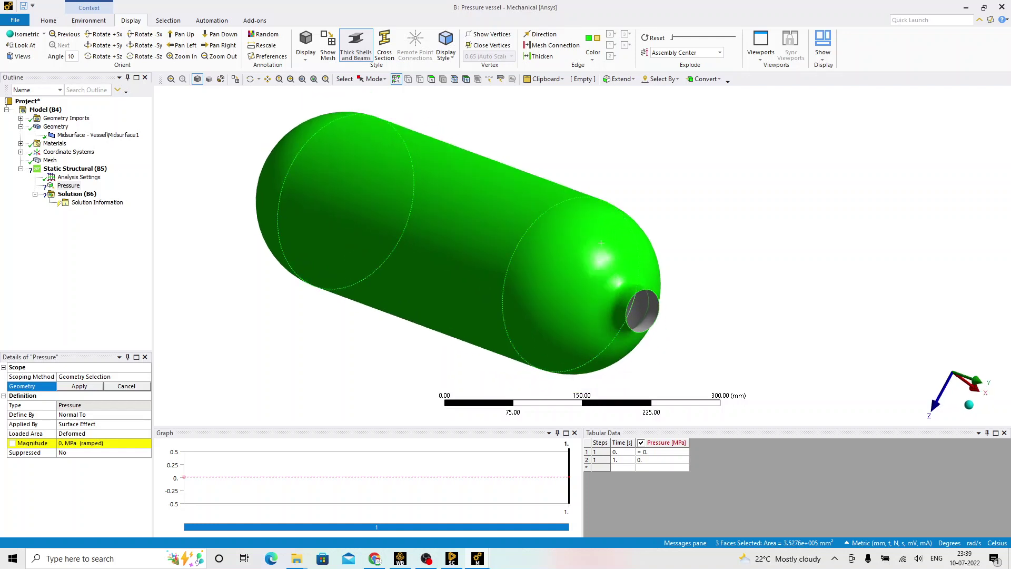
{"action": "left_click", "coordinate": [79, 386]}
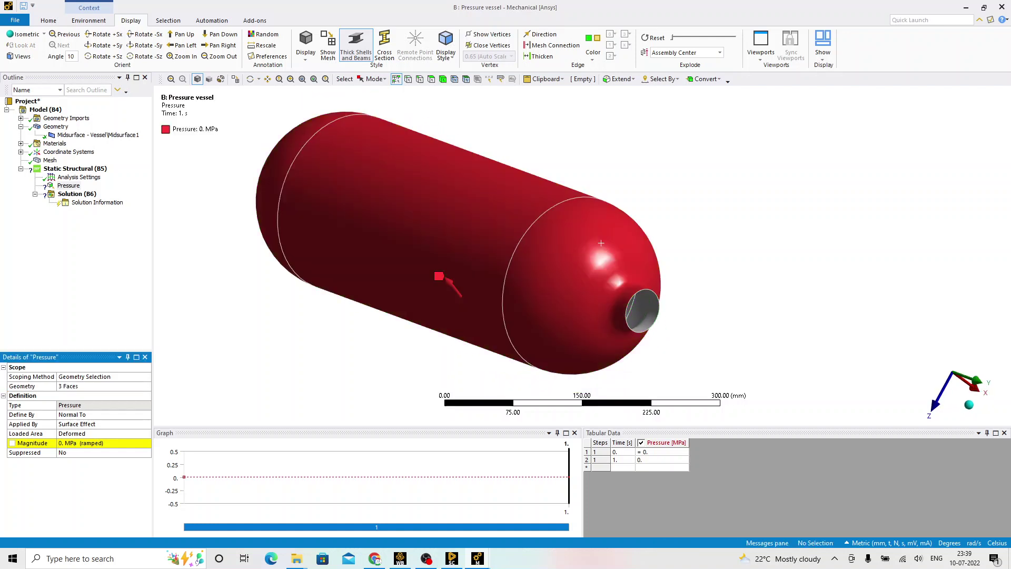
Step: Set the pressure magnitude to 0.25 MPa
{"action": "scroll", "coordinate": [595, 269], "scroll_direction": "down", "scroll_amount": 1}
{"action": "middle_click_drag", "start_coordinate": [595, 269], "coordinate": [559, 238]}
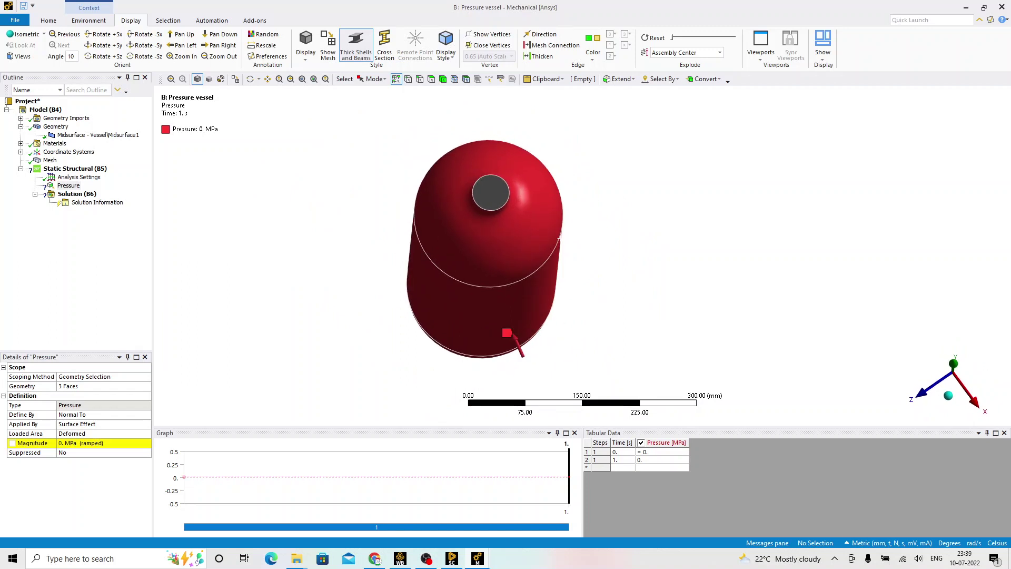
{"action": "left_click", "coordinate": [94, 443]}
{"action": "type", "text": "0.25"}
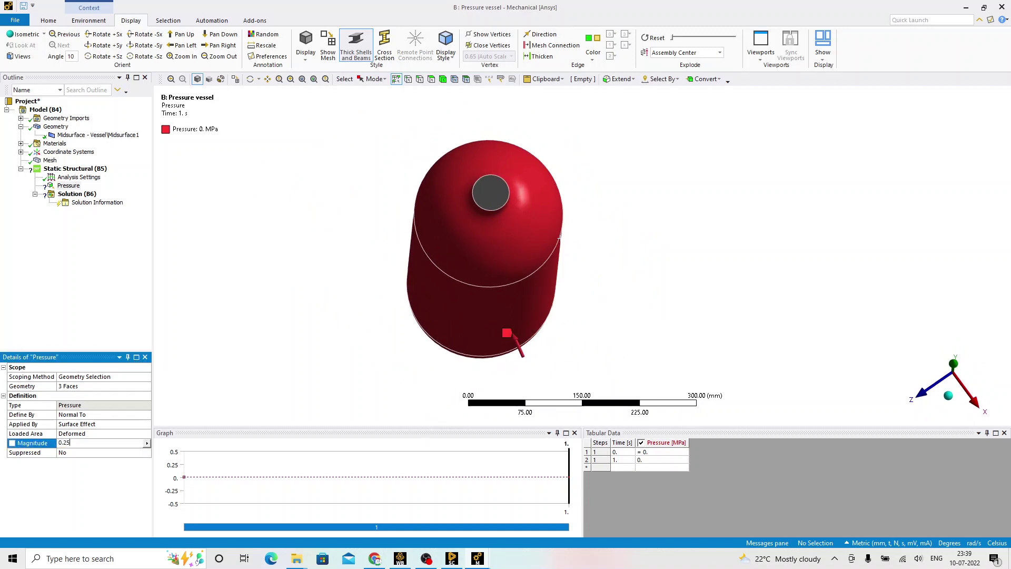
{"action": "key", "text": "Return"}
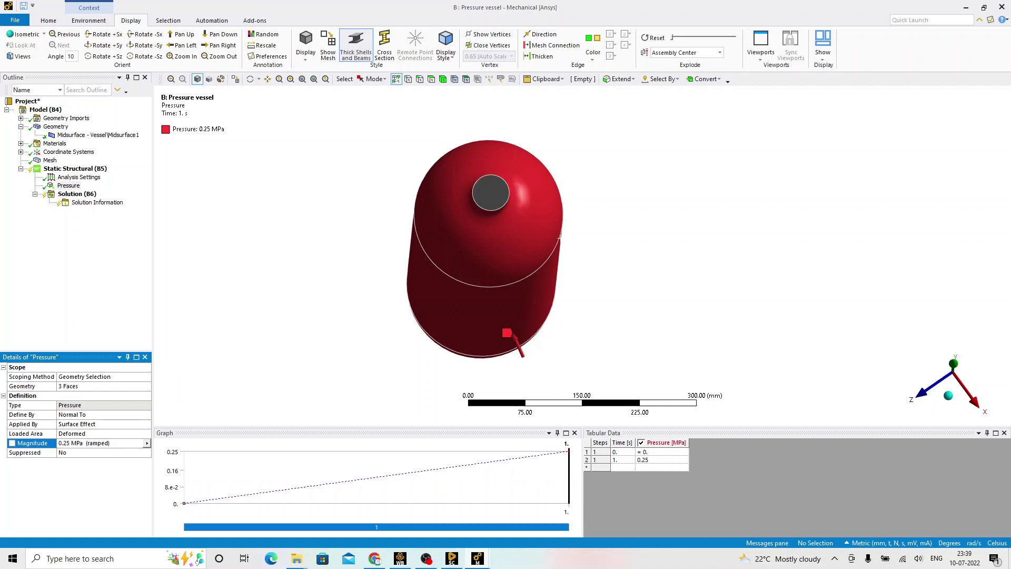
Step: Reverse the pressure direction by setting its magnitude to -0.25 MPa, and try to solve the analysis
{"action": "mouse_move", "coordinate": [560, 238]}
{"action": "middle_mouse_down"}
{"action": "mouse_move", "coordinate": [554, 167]}
{"action": "mouse_move", "coordinate": [552, 228]}
{"action": "middle_mouse_up"}
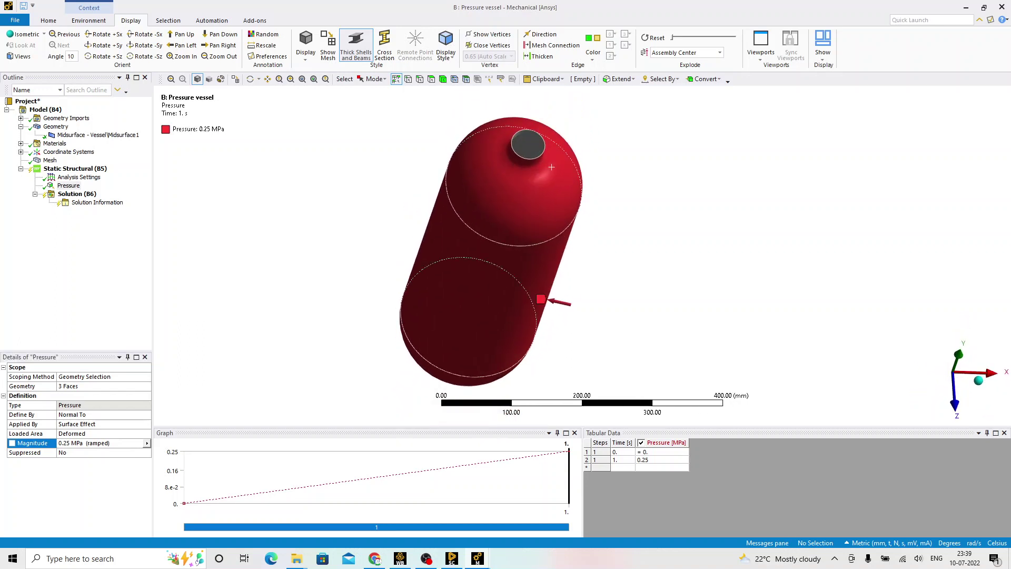
{"action": "left_click", "coordinate": [100, 443]}
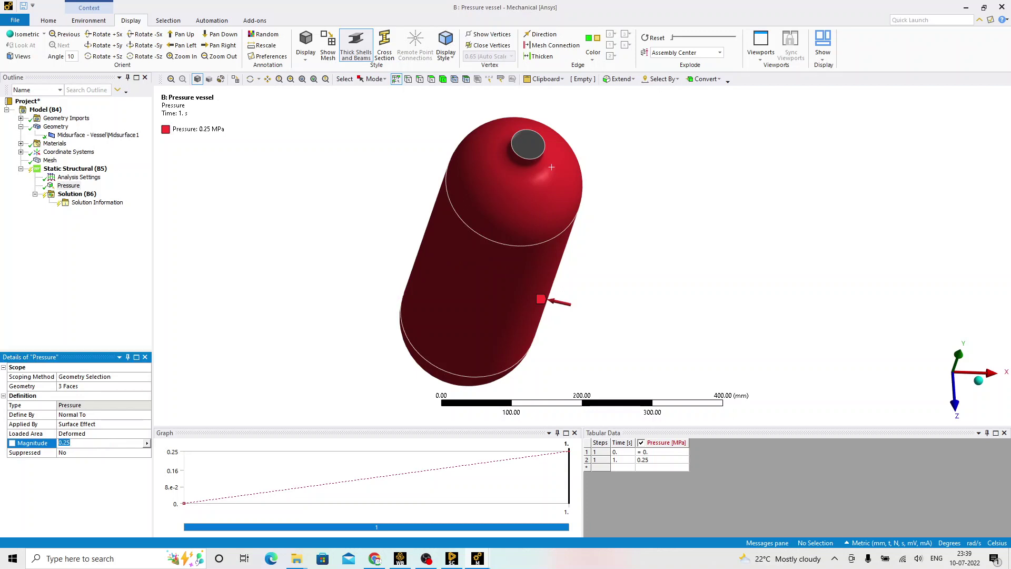
{"action": "type", "text": "-0.25"}
{"action": "key", "text": "Return"}
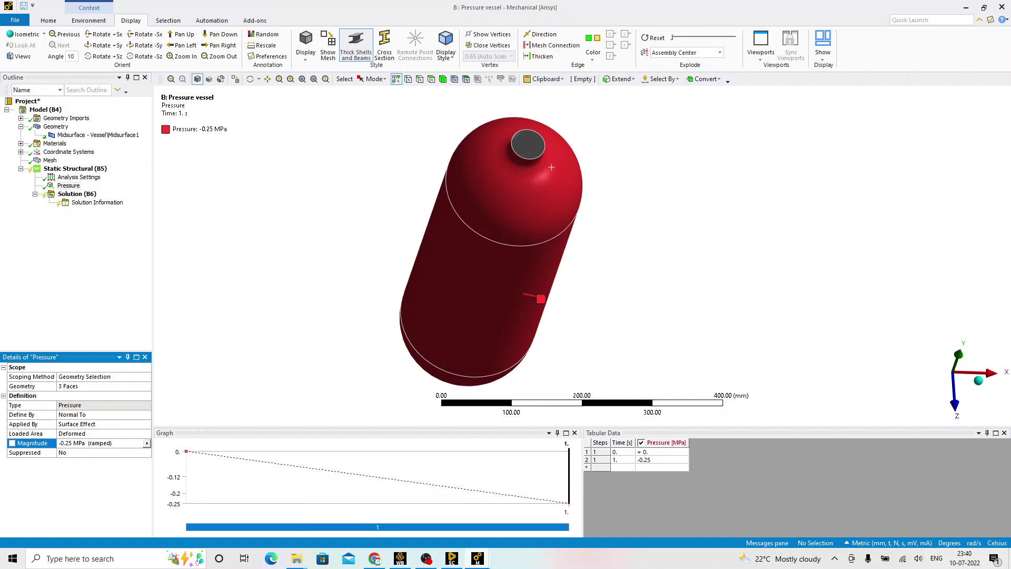
{"action": "right_click", "coordinate": [77, 193]}
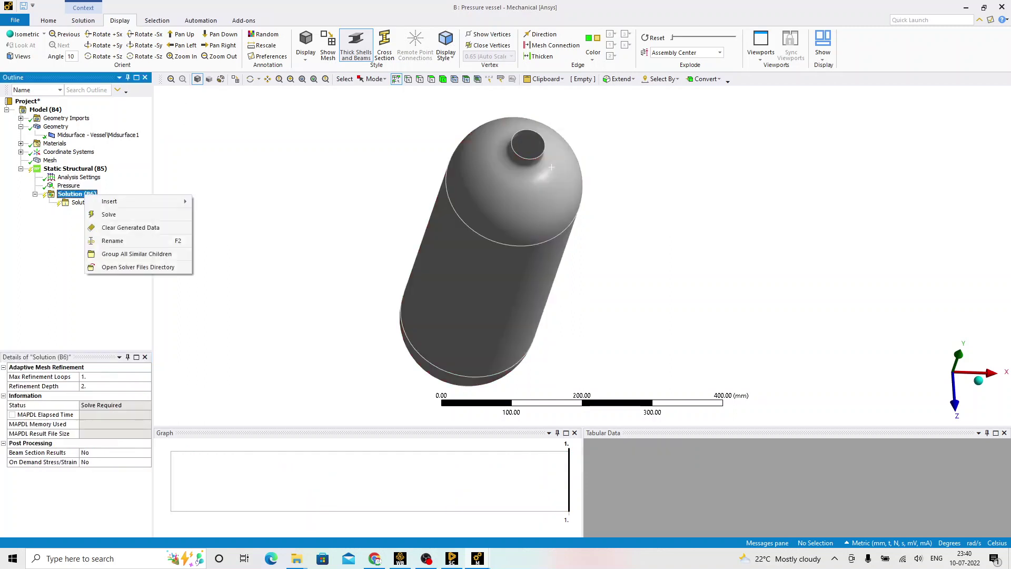
{"action": "left_click", "coordinate": [100, 213]}
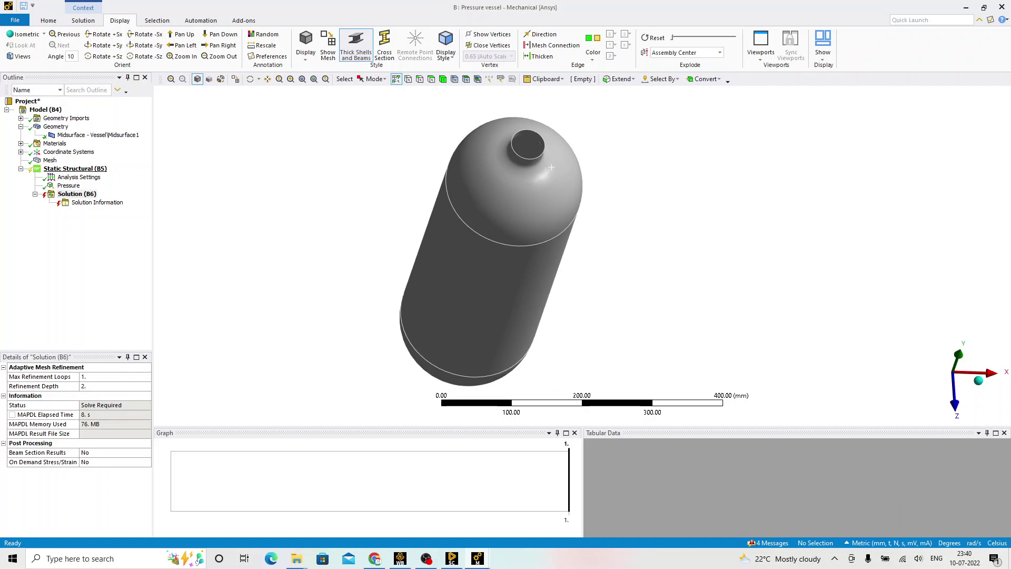
Step: Add a Fixed Support on the circular edge of the vessel's neck opening
{"action": "right_click", "coordinate": [89, 169]}
{"action": "mouse_move", "coordinate": [114, 176]}
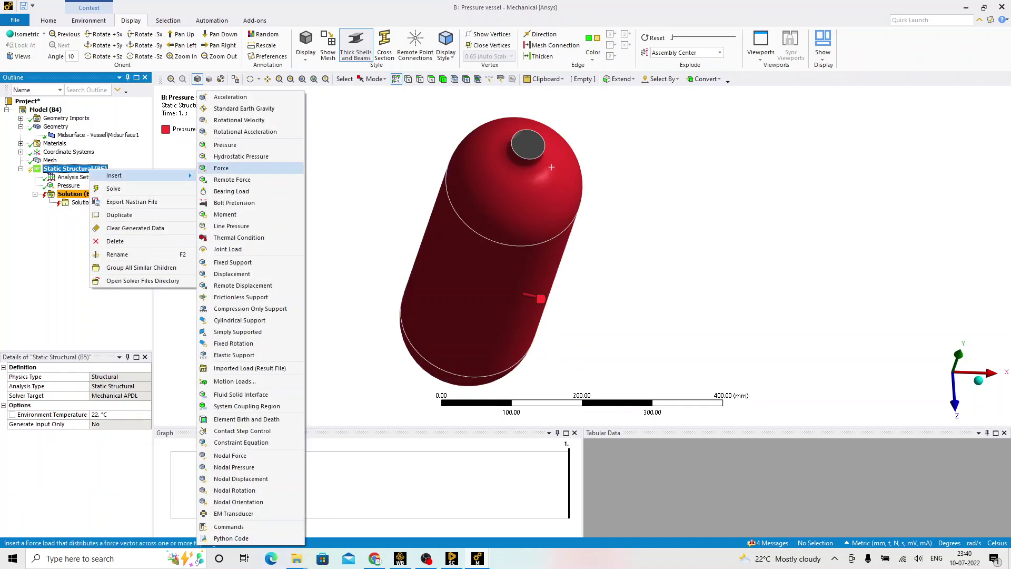
{"action": "left_click", "coordinate": [232, 262]}
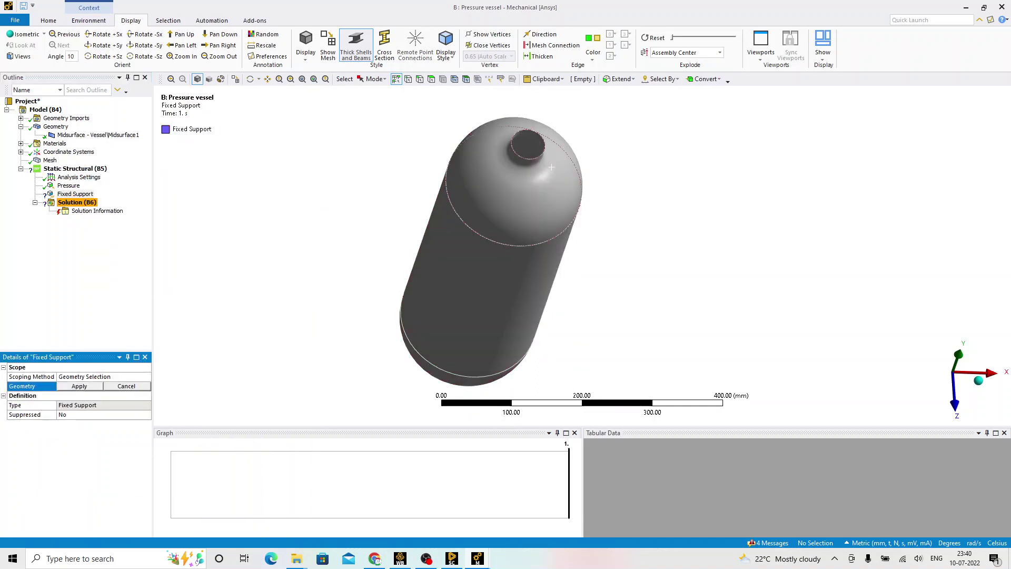
{"action": "left_click", "coordinate": [530, 129]}
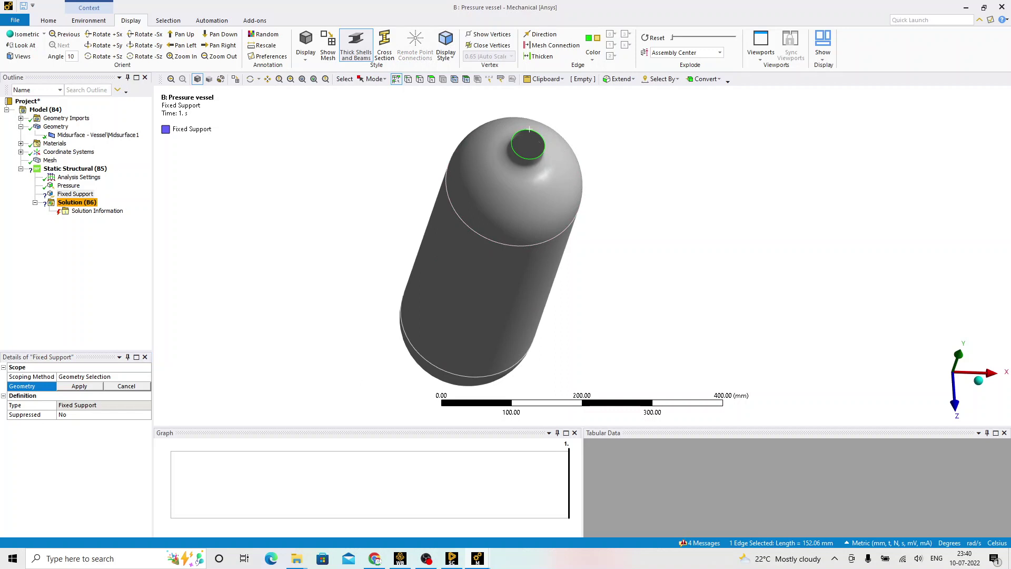
{"action": "left_click", "coordinate": [79, 386]}
Step: Solve the static structural analysis of the pressure vessel and add a Total Deformation result to its solution
{"action": "right_click", "coordinate": [77, 203]}
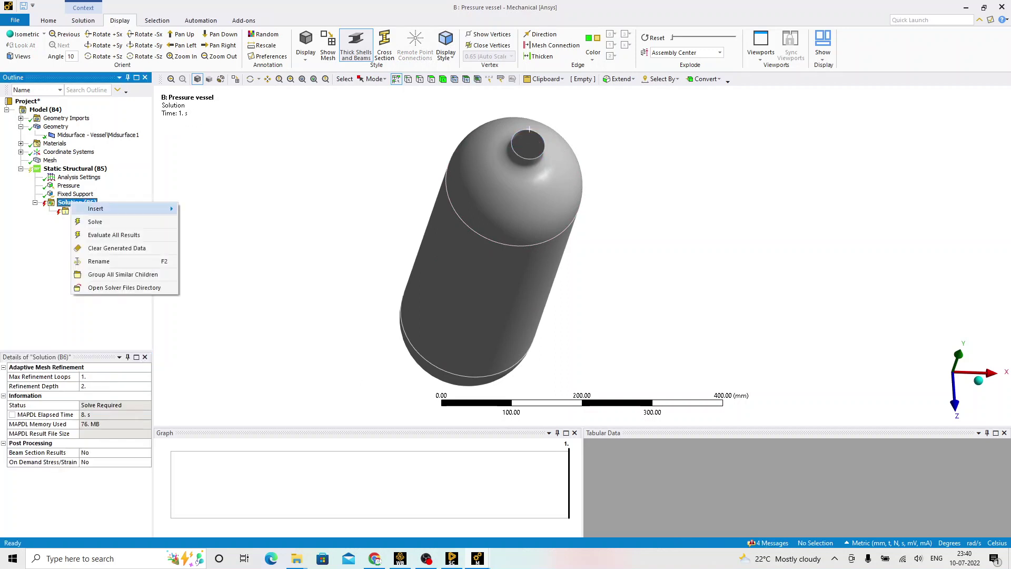
{"action": "left_click", "coordinate": [95, 222]}
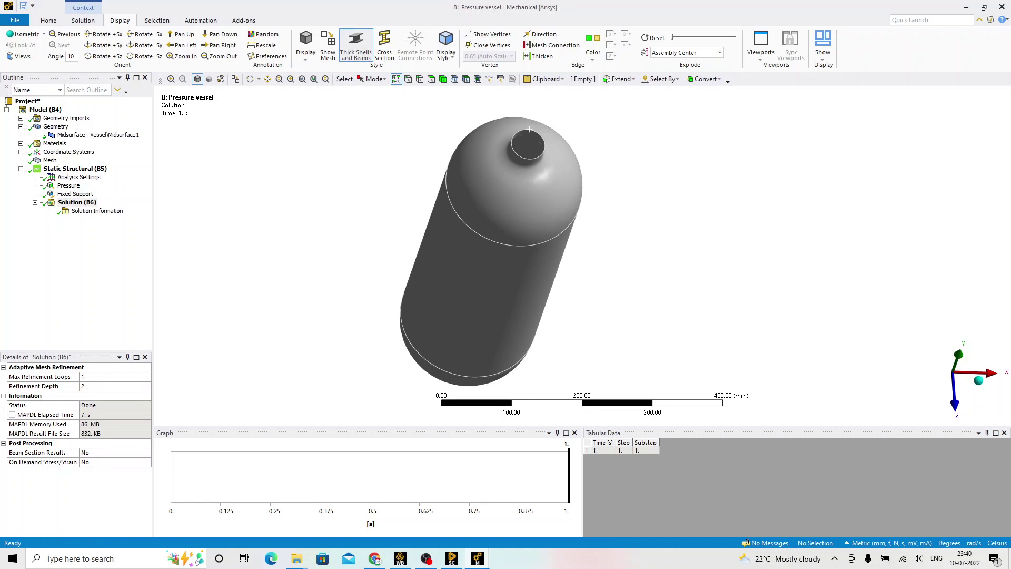
{"action": "left_click", "coordinate": [77, 202]}
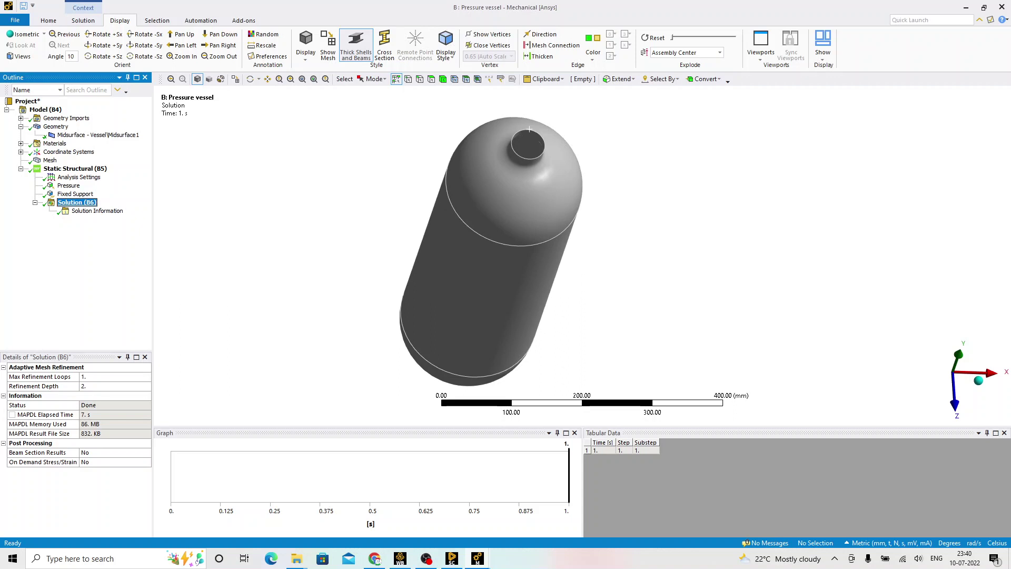
{"action": "right_click", "coordinate": [74, 202]}
{"action": "mouse_move", "coordinate": [106, 208]}
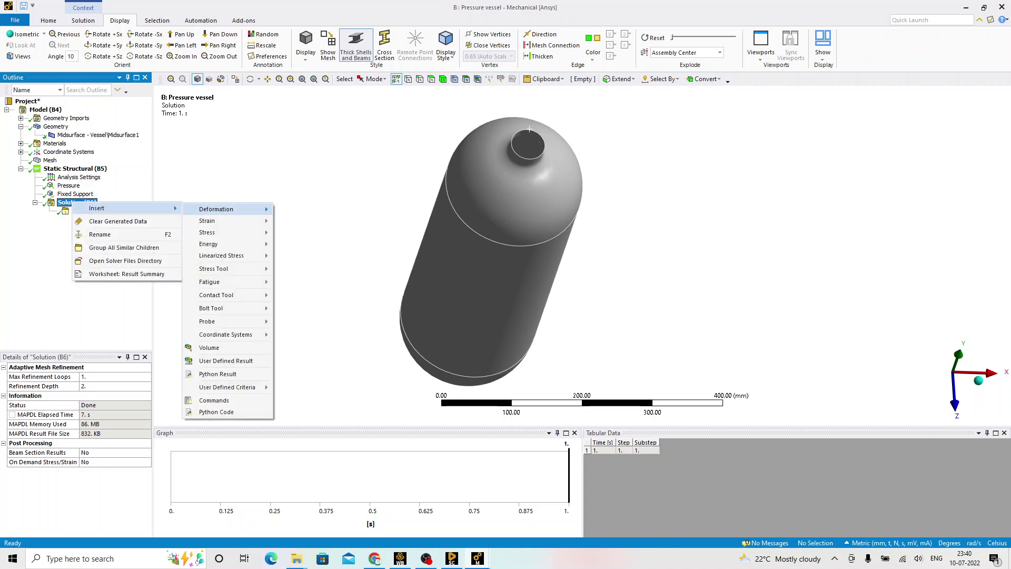
{"action": "mouse_move", "coordinate": [216, 209]}
{"action": "left_click", "coordinate": [294, 209]}
Step: Add an Equivalent (von-Mises) stress result to the pressure vessel's solution
{"action": "right_click", "coordinate": [81, 203]}
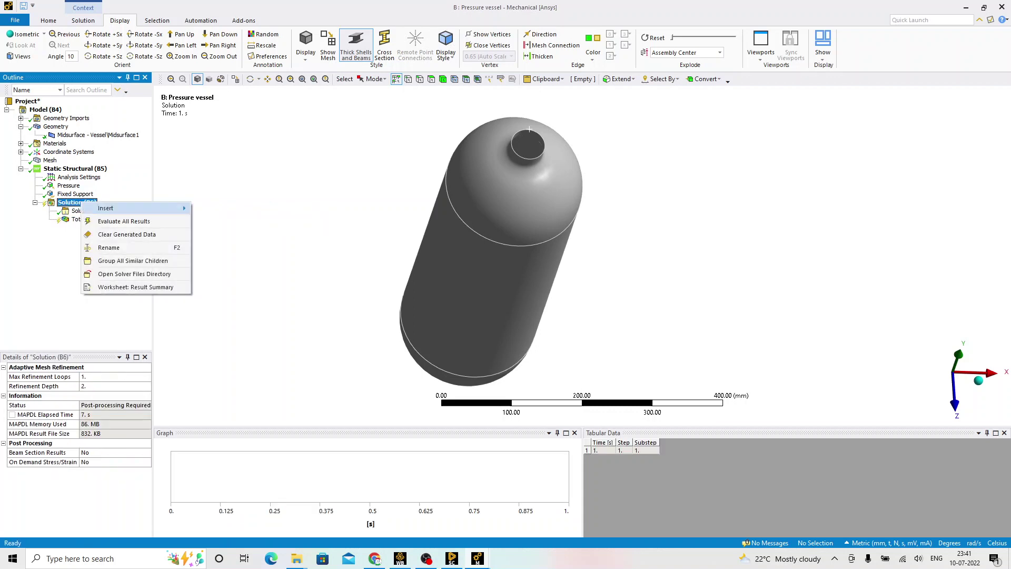
{"action": "mouse_move", "coordinate": [106, 208]}
{"action": "mouse_move", "coordinate": [216, 232]}
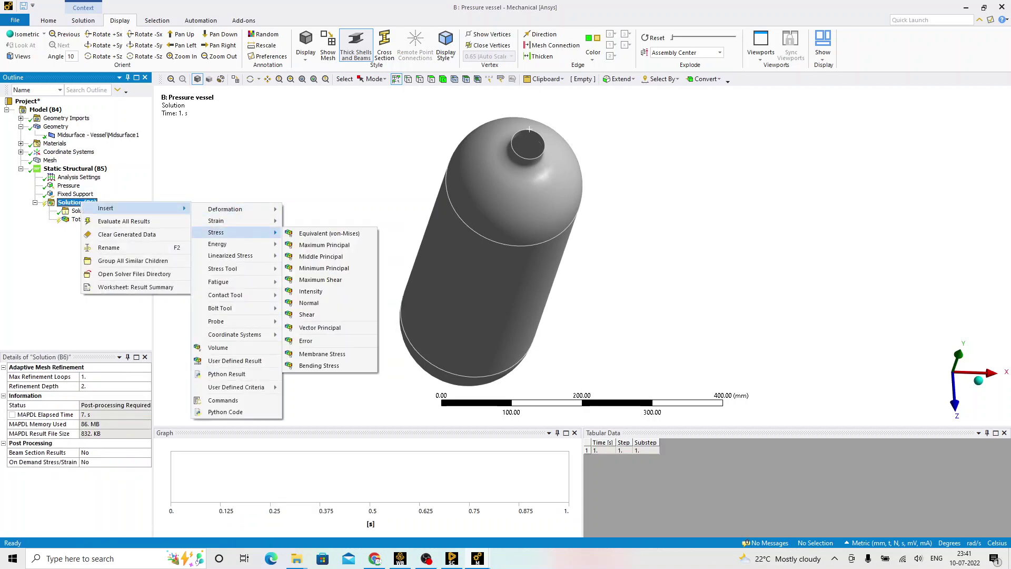
{"action": "left_click", "coordinate": [316, 234]}
Step: Add an Equivalent Elastic Strain result to the solution and evaluate all results
{"action": "right_click", "coordinate": [80, 203]}
{"action": "mouse_move", "coordinate": [105, 208]}
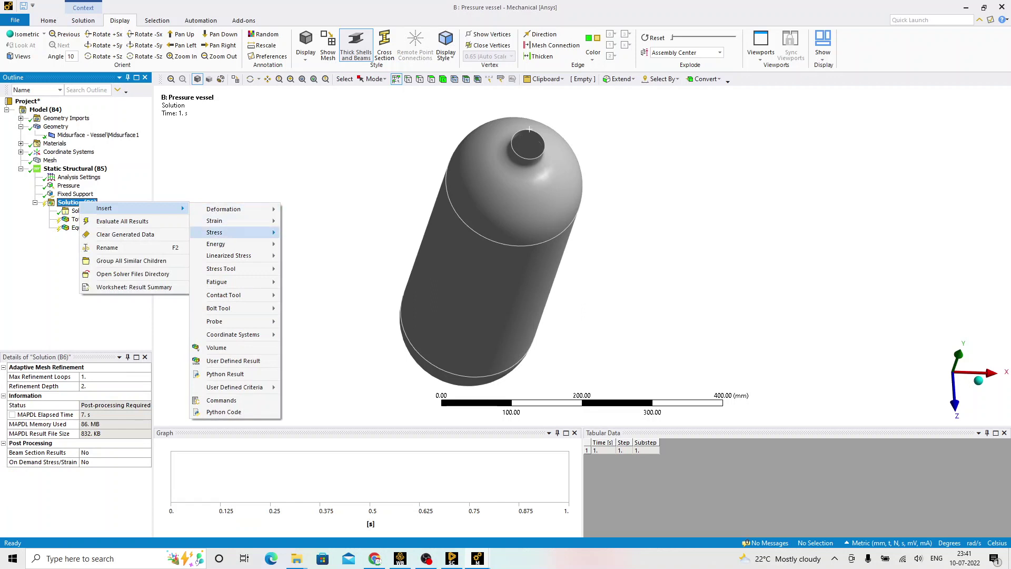
{"action": "mouse_move", "coordinate": [216, 221]}
{"action": "left_click", "coordinate": [316, 221]}
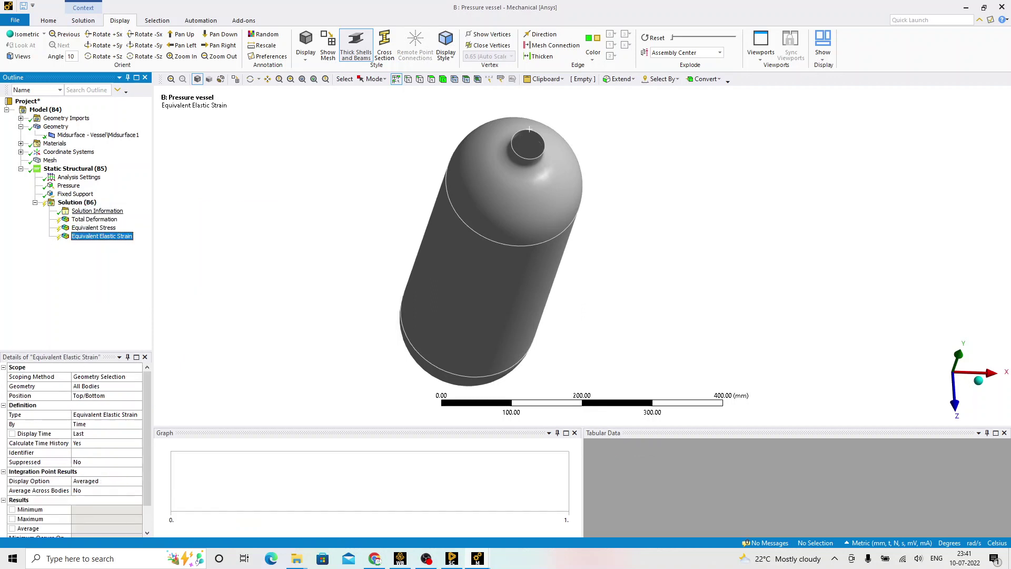
{"action": "right_click", "coordinate": [80, 203]}
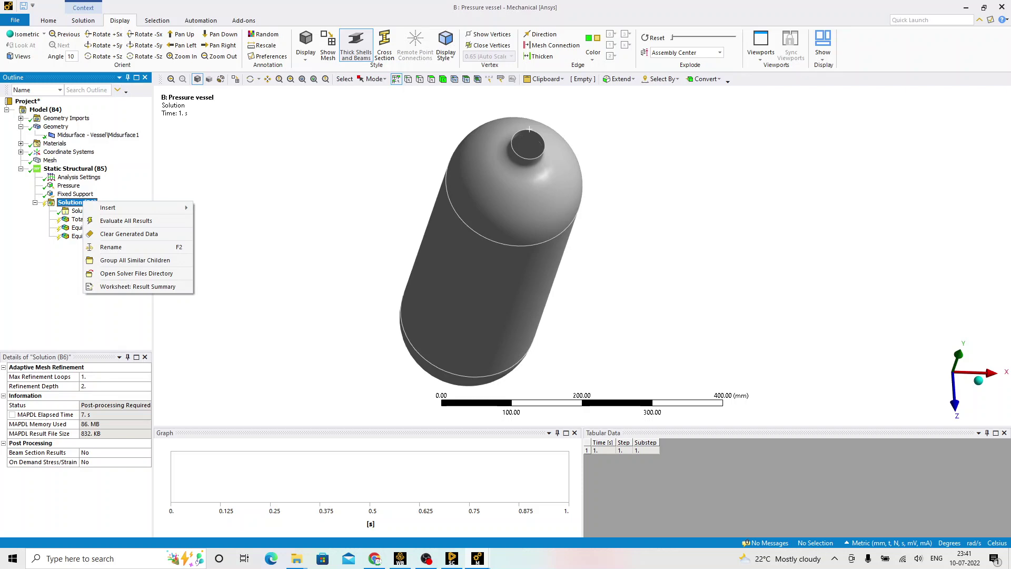
{"action": "left_click", "coordinate": [126, 221]}
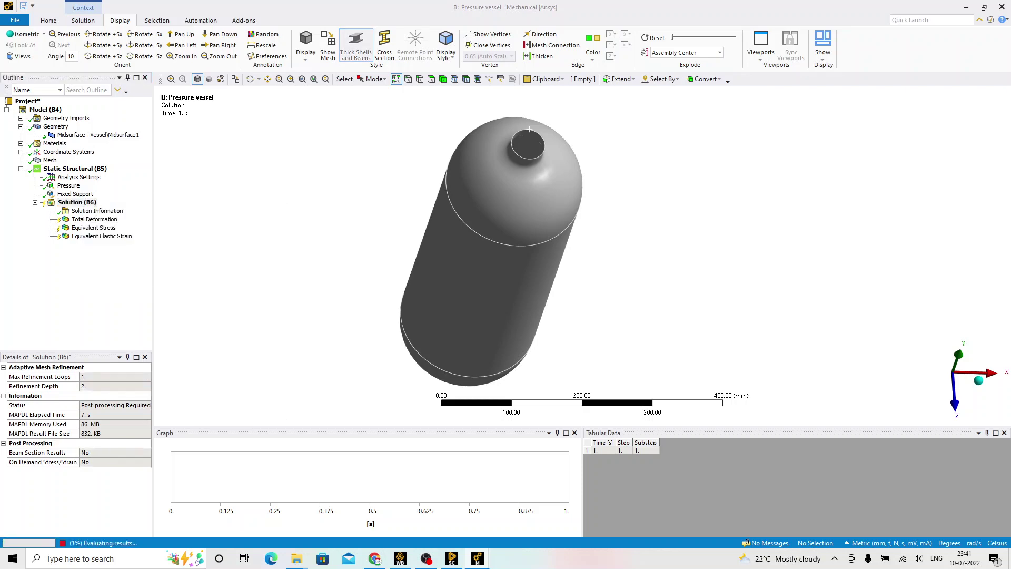
Step: Review the Total Deformation, Equivalent Stress and Equivalent Elastic Strain plots, and animate the vessel's total deformation
{"action": "left_click", "coordinate": [94, 220]}
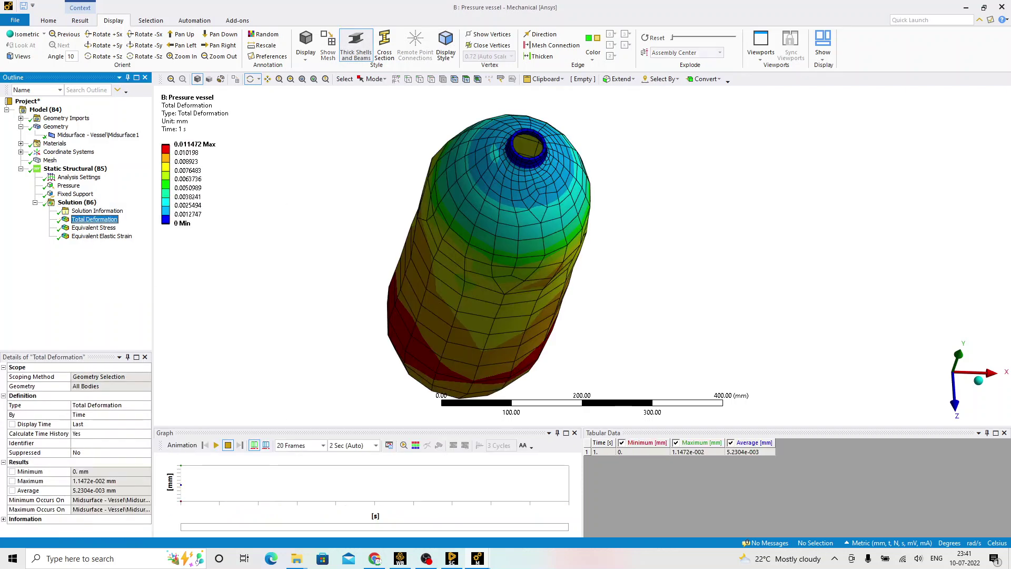
{"action": "middle_click_drag", "start_coordinate": [506, 221], "coordinate": [428, 244]}
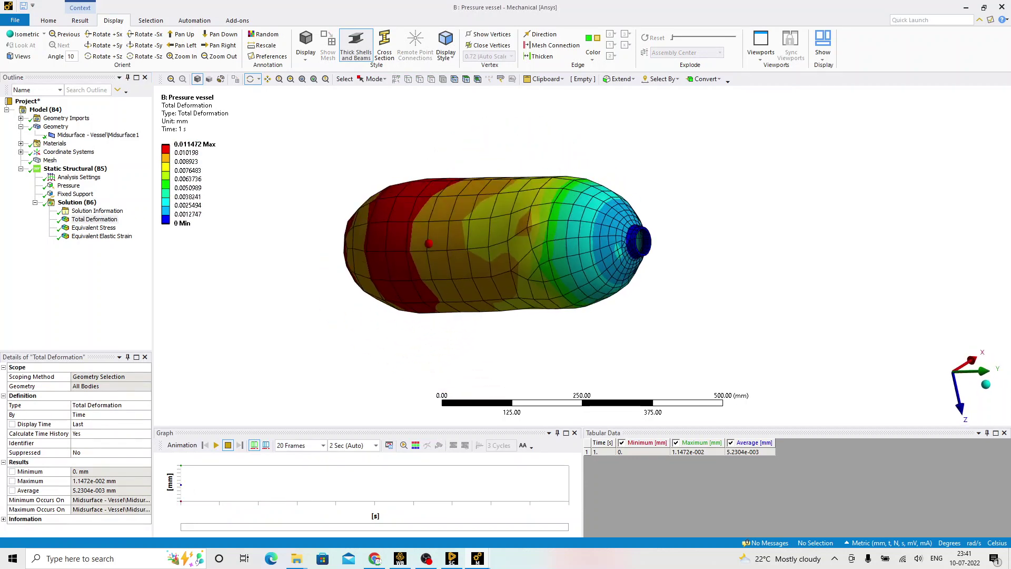
{"action": "left_click", "coordinate": [94, 228]}
{"action": "left_click", "coordinate": [102, 237]}
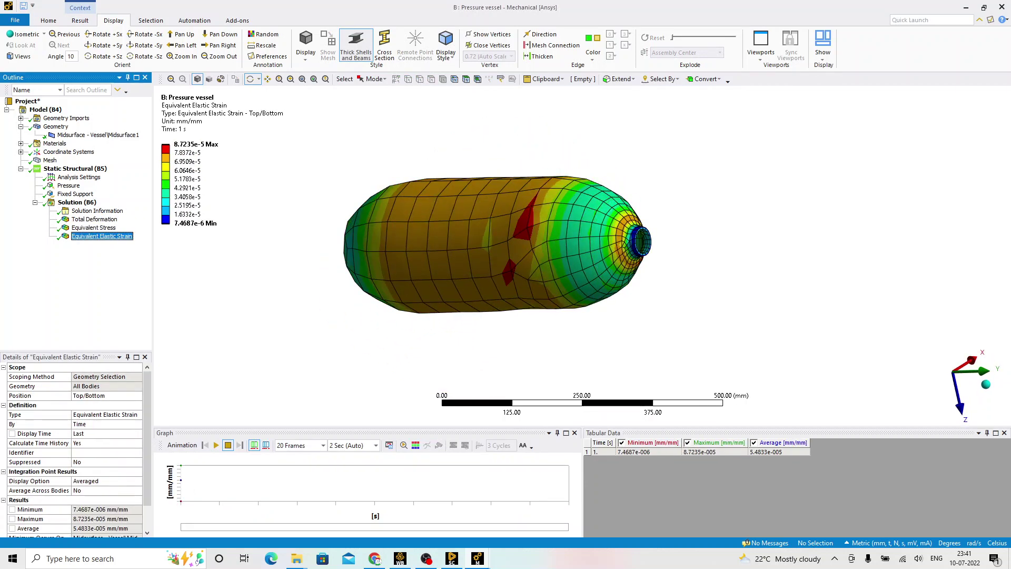
{"action": "left_click", "coordinate": [95, 219]}
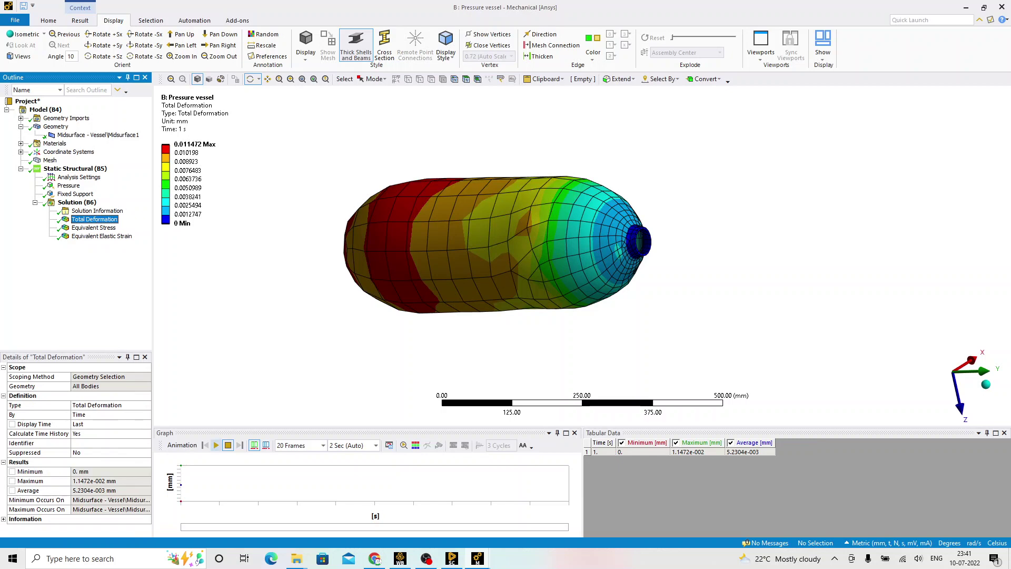
{"action": "left_click", "coordinate": [216, 445]}
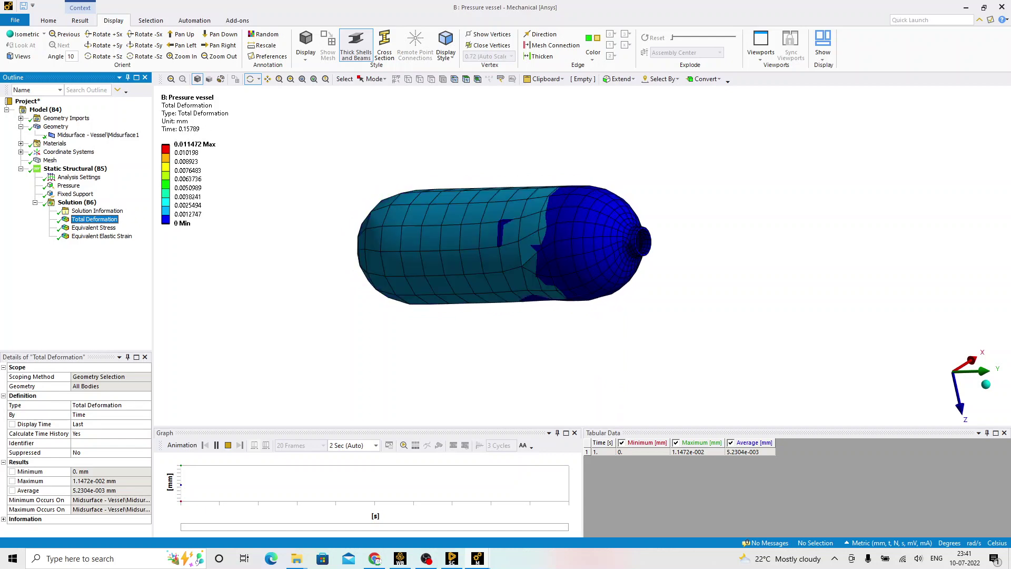
Step: Compare the vessel's equivalent stress and elastic strain contours, examining the strain plot from several angles
{"action": "left_click", "coordinate": [93, 228]}
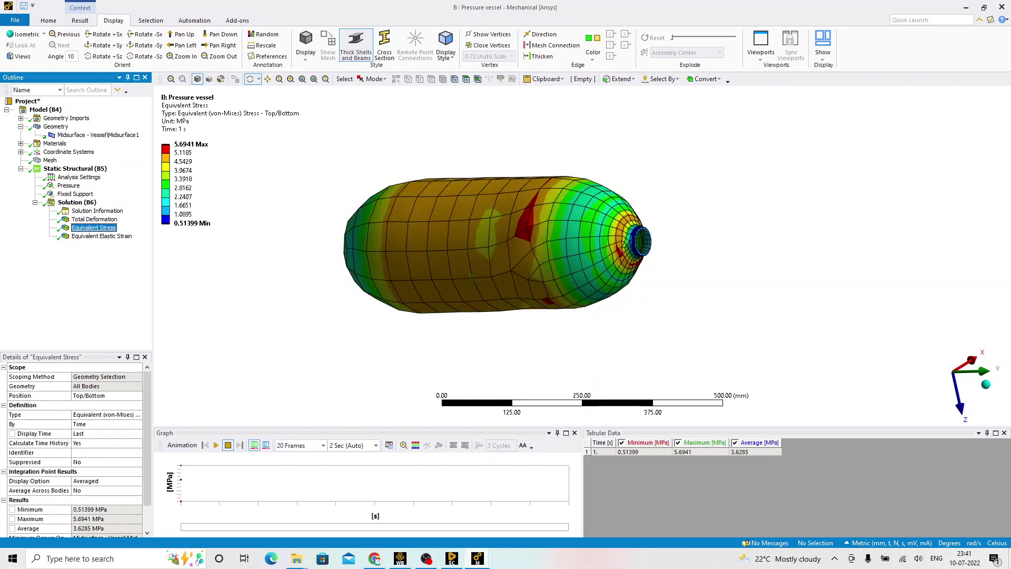
{"action": "left_click", "coordinate": [102, 236]}
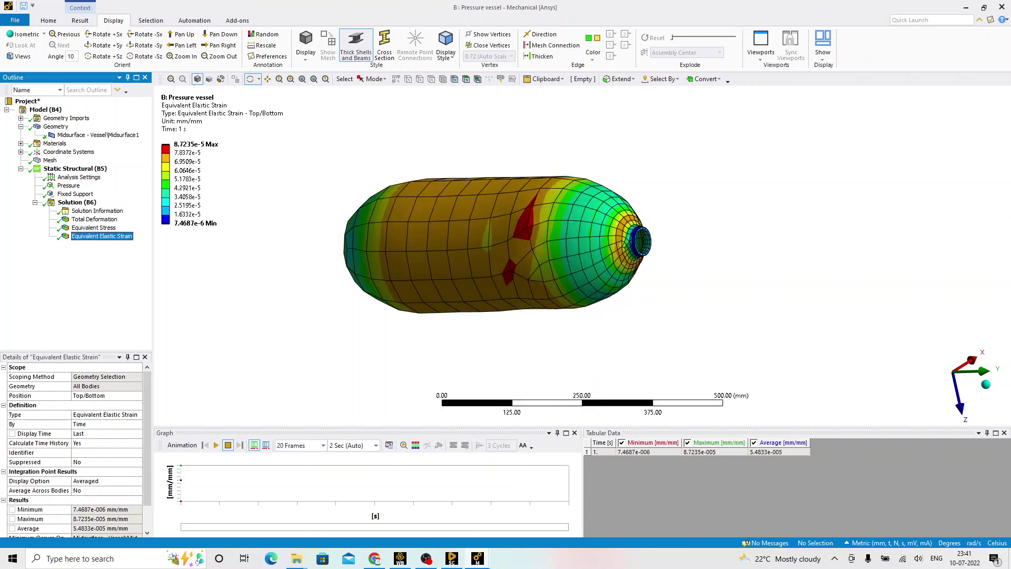
{"action": "middle_click_drag", "start_coordinate": [495, 232], "coordinate": [512, 347]}
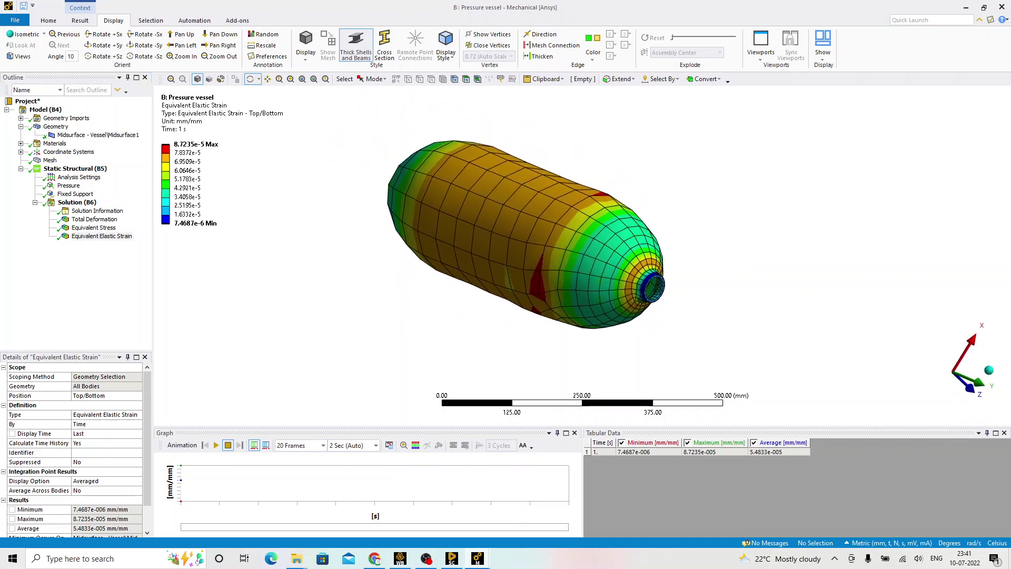
{"action": "scroll", "coordinate": [519, 296], "scroll_direction": "up", "scroll_amount": 4}
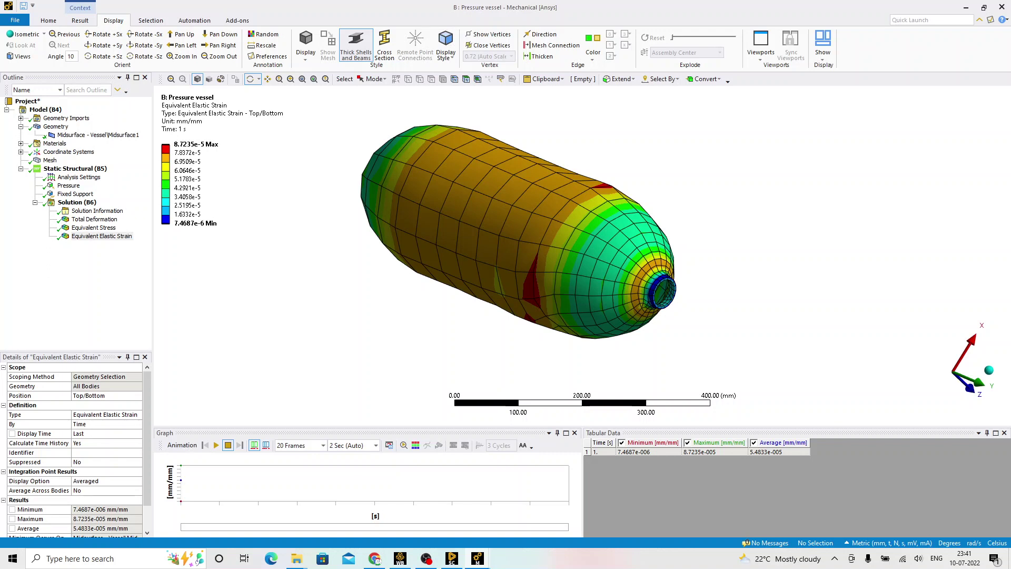
{"action": "right_click", "coordinate": [382, 270]}
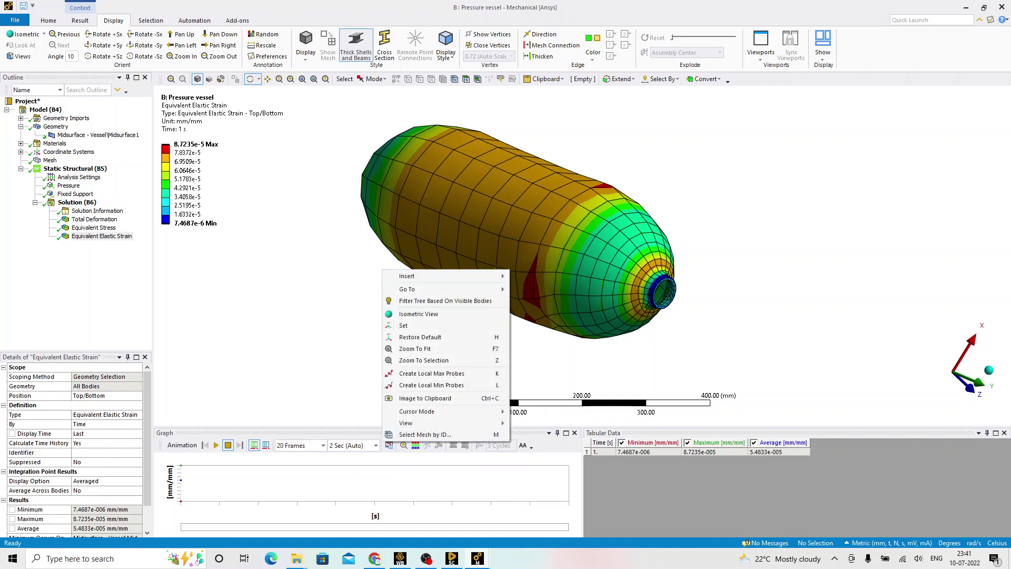
{"action": "left_click", "coordinate": [408, 326]}
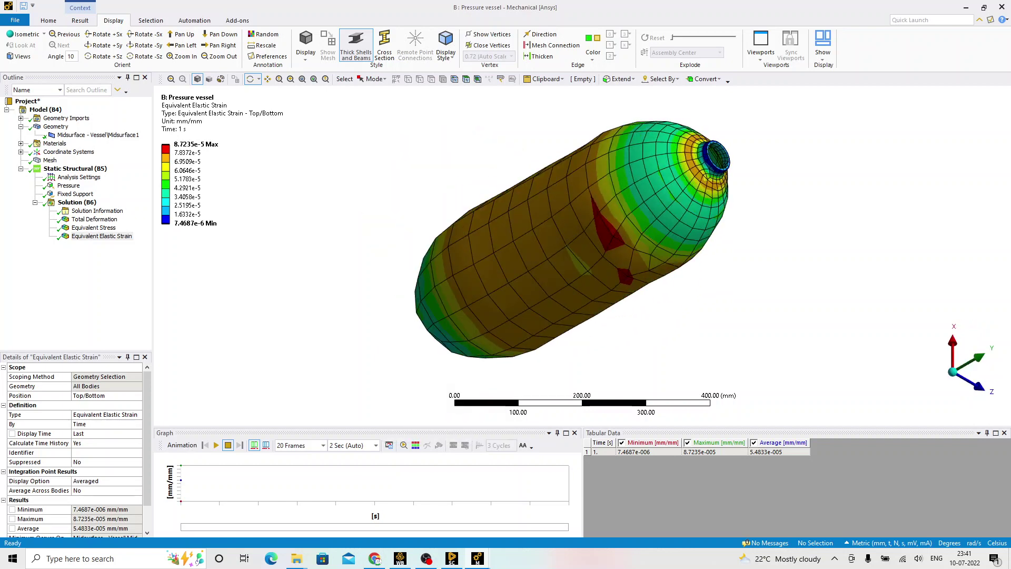
Step: Bring up the open windows to switch away from the pressure vessel's Mechanical window
{"action": "key", "text": "alt+Tab"}
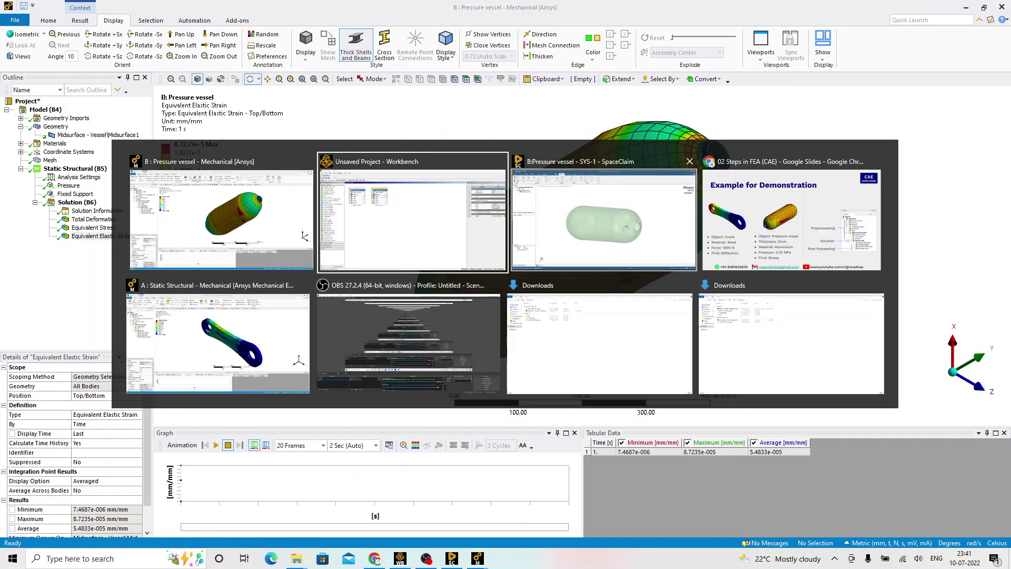